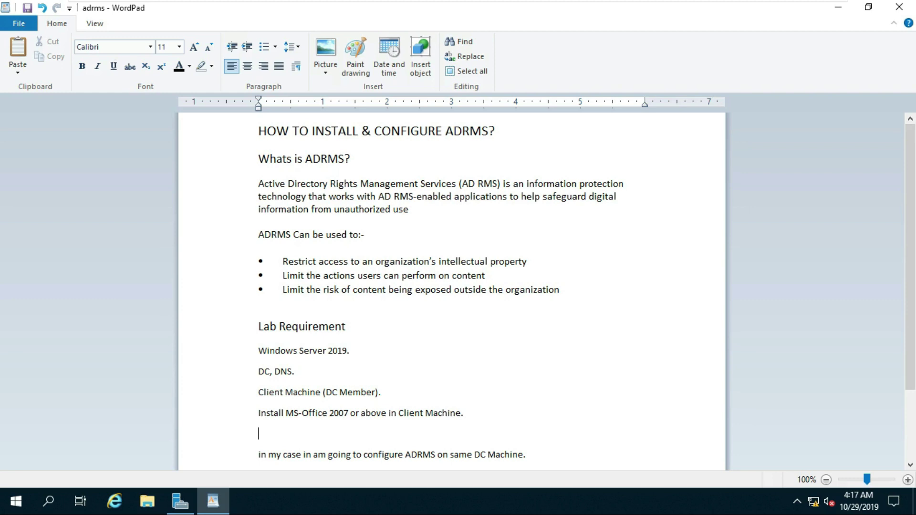
- Minimize the WordPad ADRMS notes document so the desktop shows
click(838, 7)
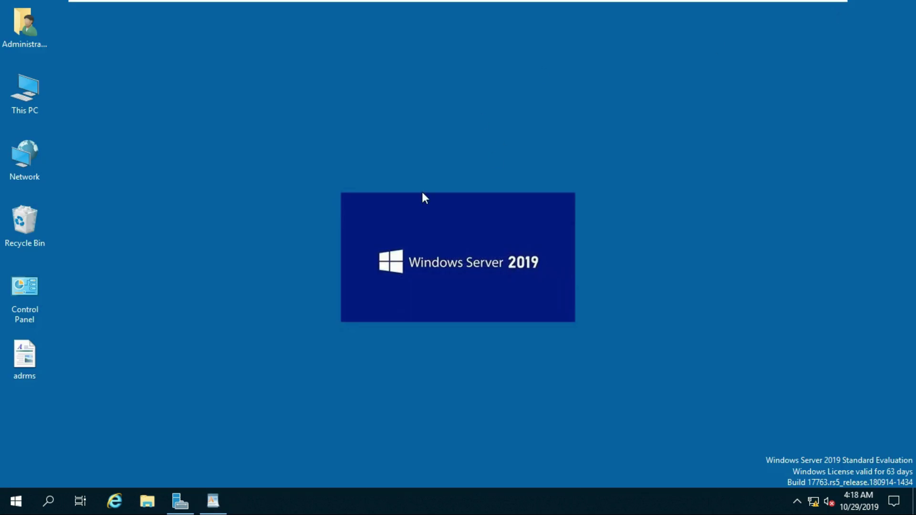
- Restore and maximize Server Manager, then launch Active Directory Users and Computers from Tools
click(180, 506)
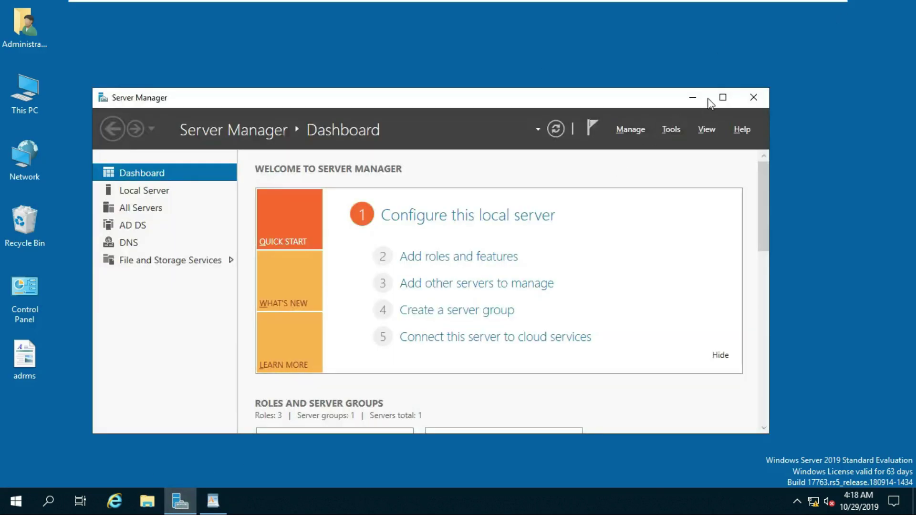
click(721, 97)
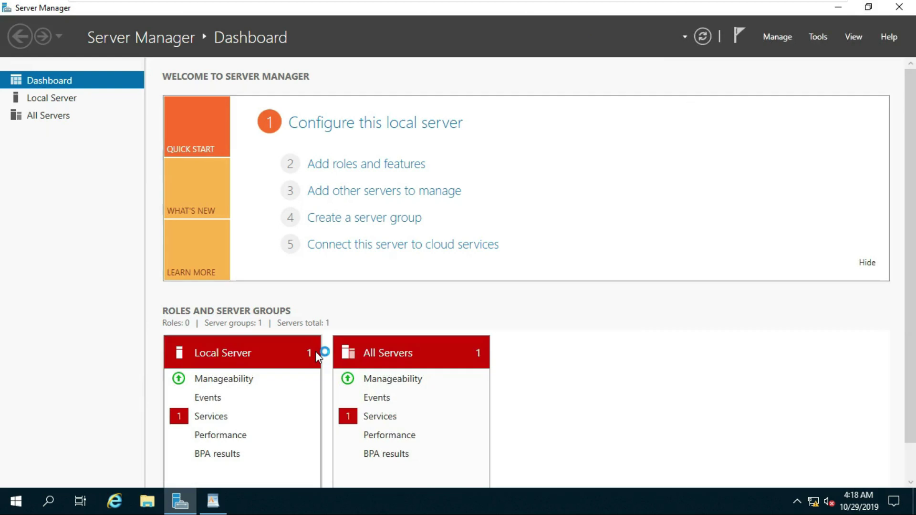
click(817, 38)
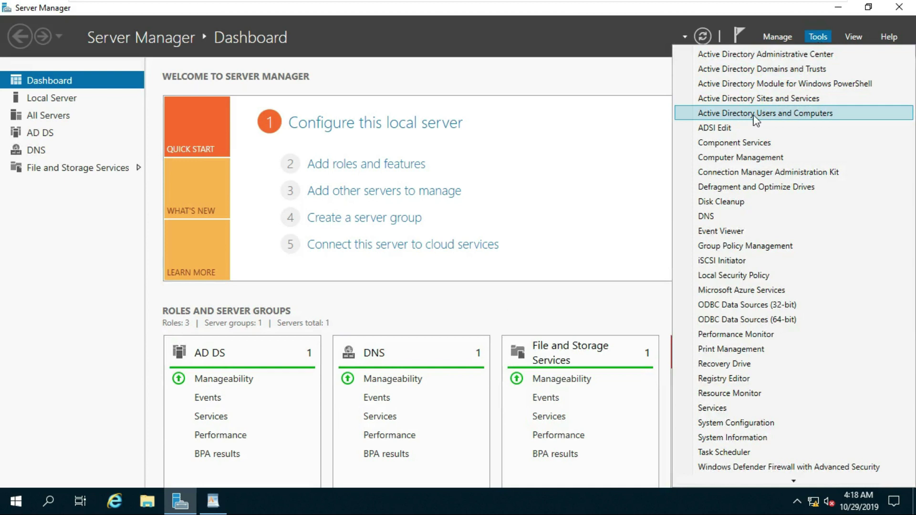
click(788, 115)
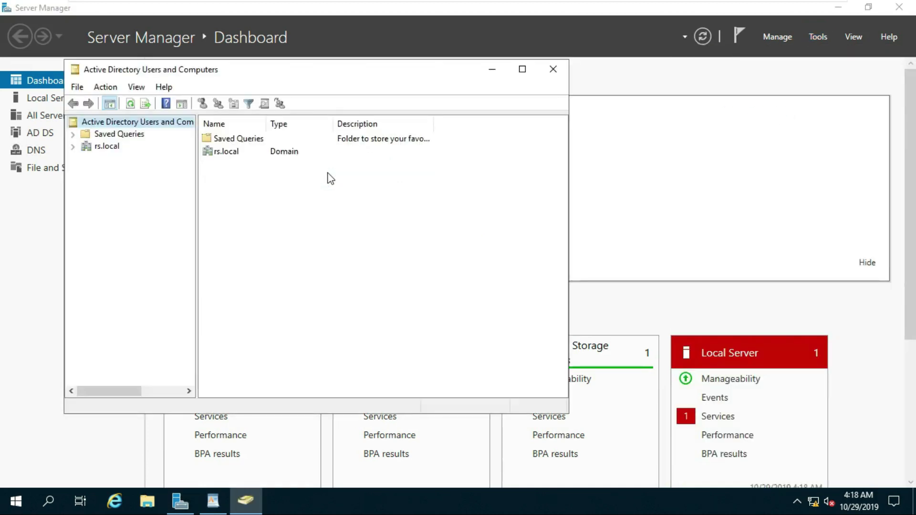
- Show the rs.local Users container full screen and start a new user
click(86, 149)
click(73, 148)
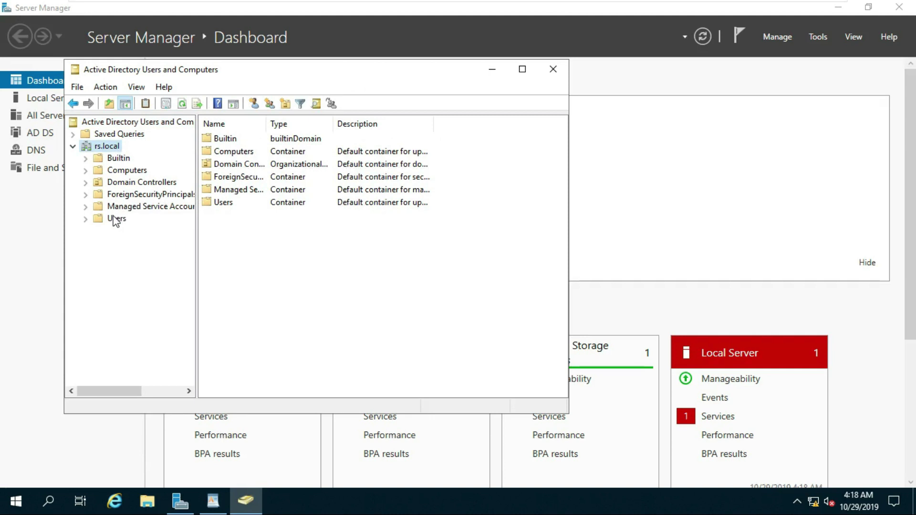
click(116, 219)
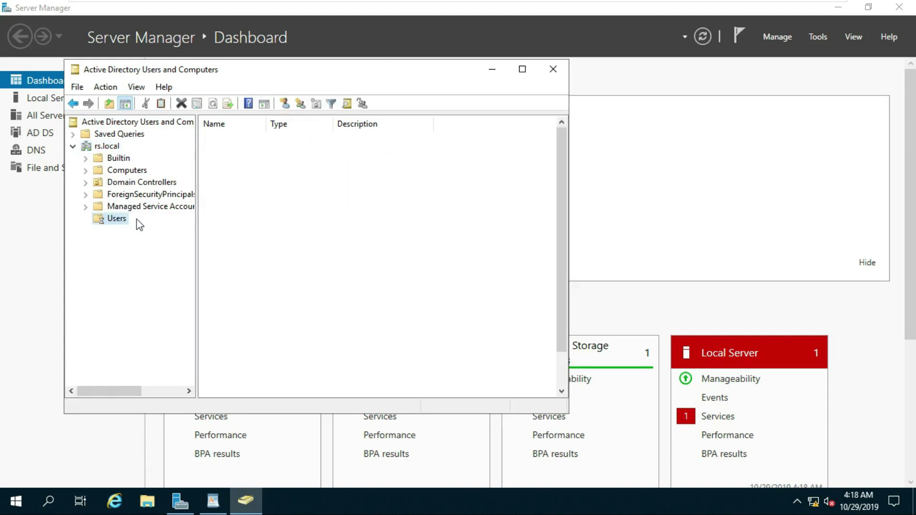
click(522, 69)
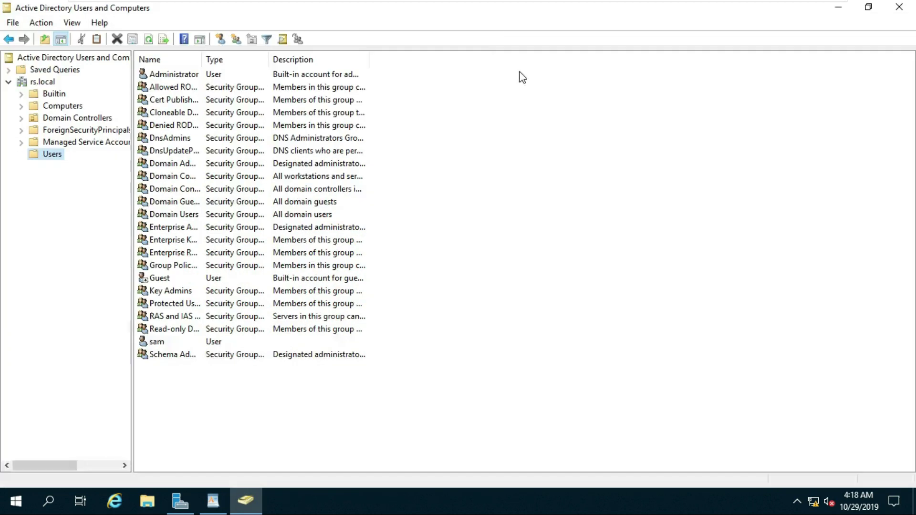
click(220, 39)
- Create user 'rohit' with a password that never expires and cannot be changed
drag(179, 25, 450, 100)
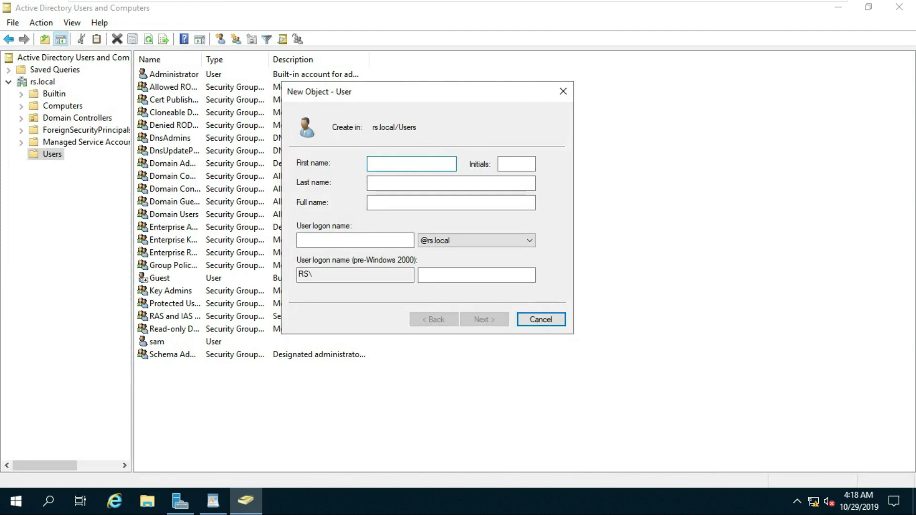
text(rohit)
key(Tab)
key(Tab)
key(Tab)
key(Tab)
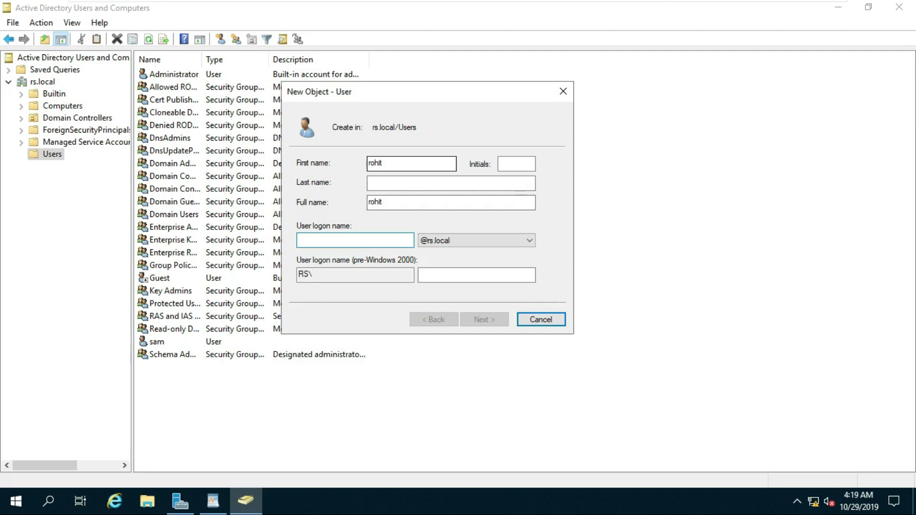
text(rohit)
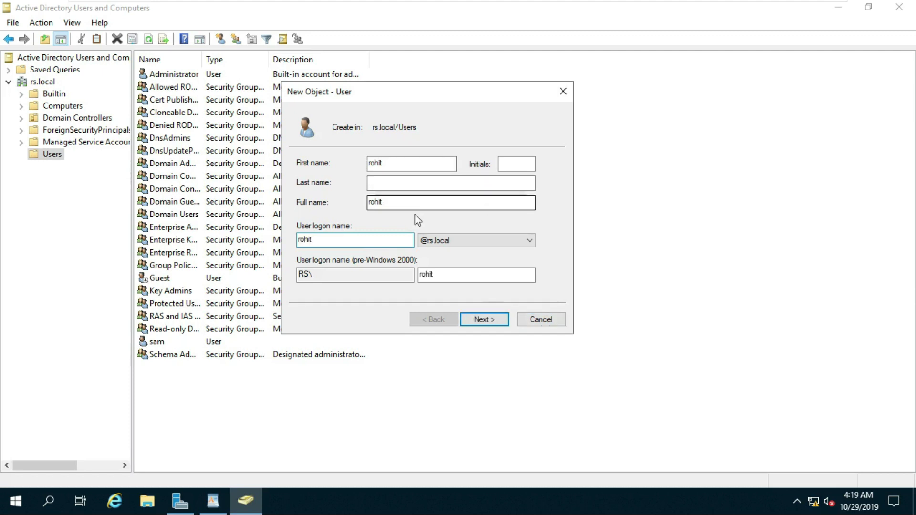
click(485, 323)
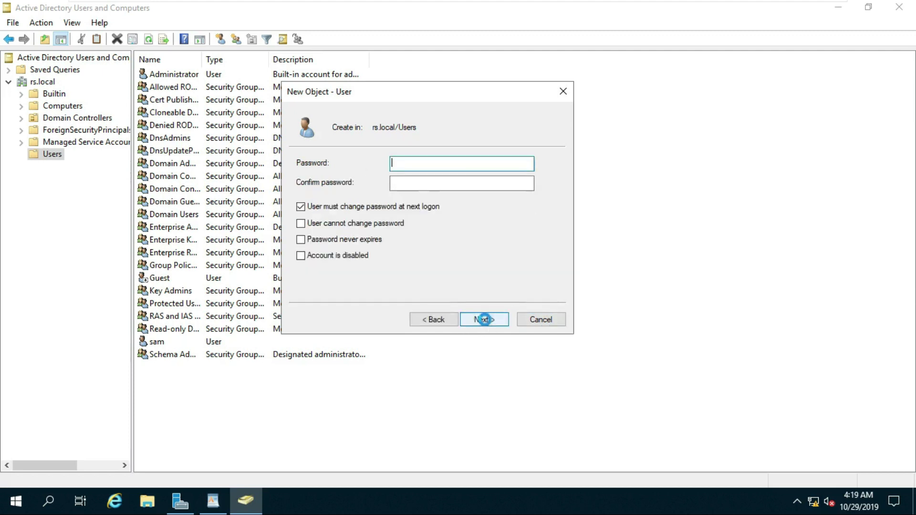
text(*******)
key(Tab)
text(*******)
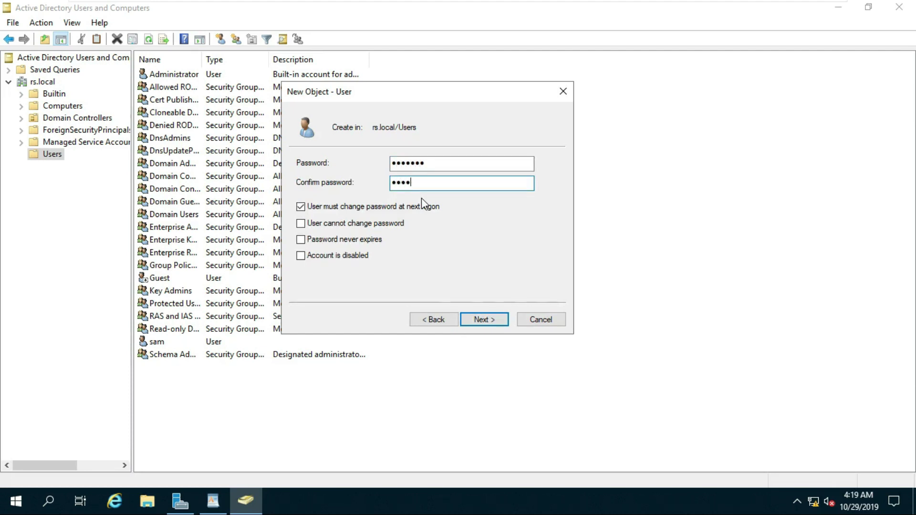
click(326, 208)
click(327, 224)
click(321, 240)
click(484, 319)
click(484, 319)
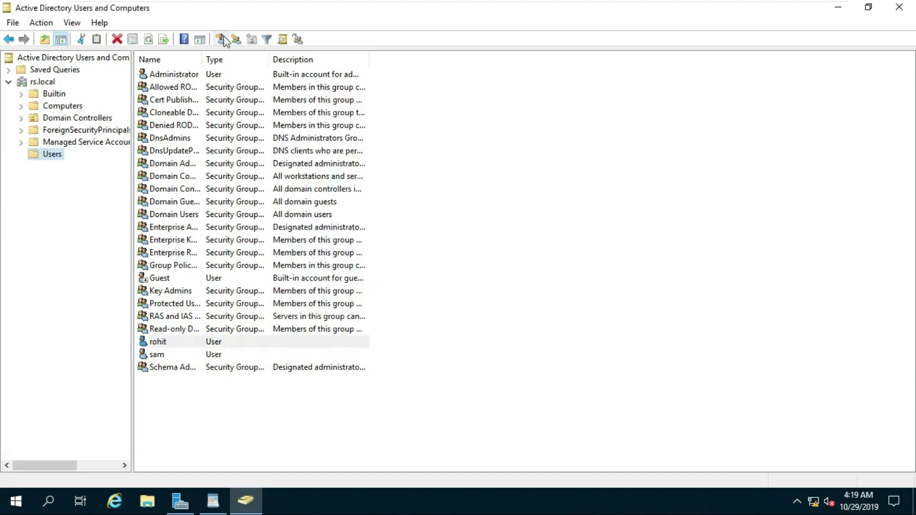
- Create user 'vineet' with a password that never expires and cannot be changed
click(221, 39)
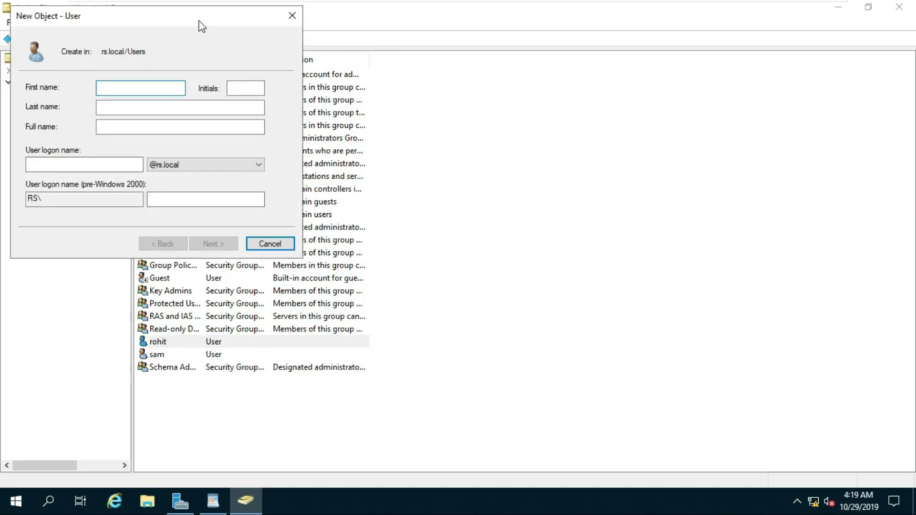
text(vineet)
key(Tab)
key(Tab)
key(Tab)
key(Tab)
text(vineet)
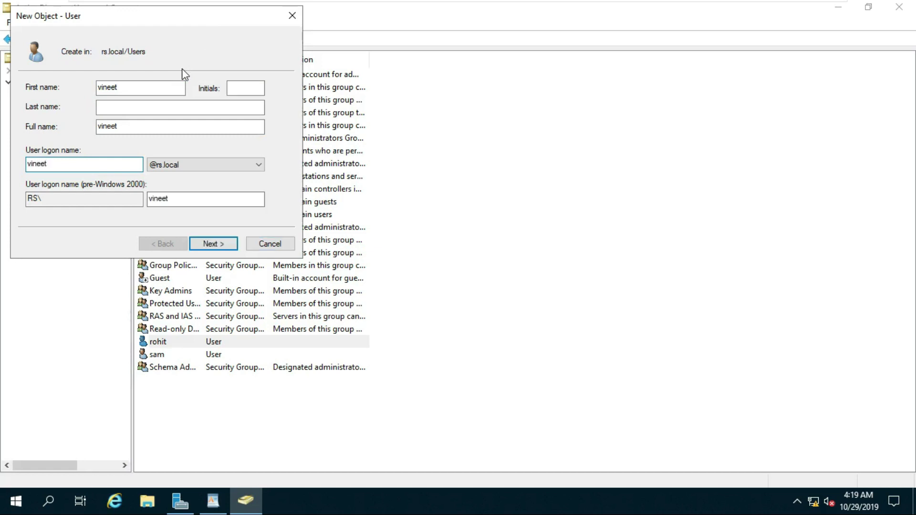
click(213, 243)
text(*******)
key(Tab)
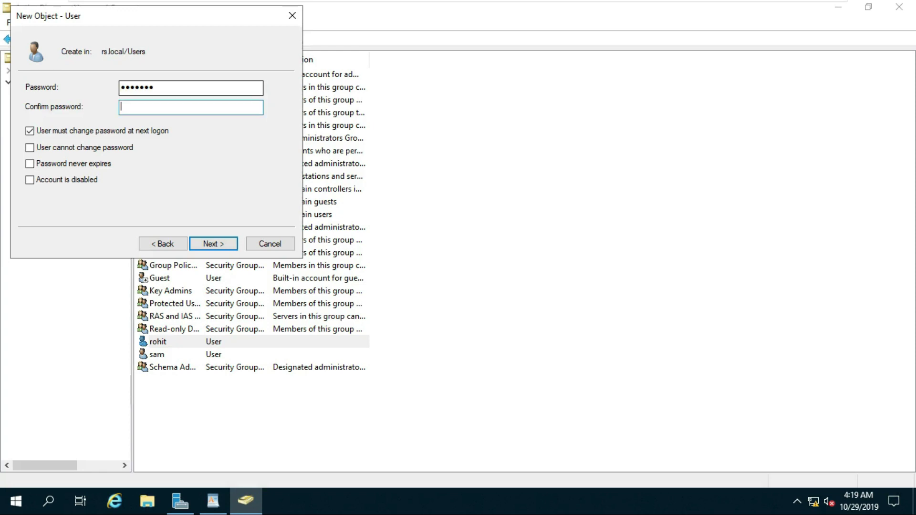
text(*******)
click(64, 130)
click(41, 148)
click(36, 164)
click(213, 244)
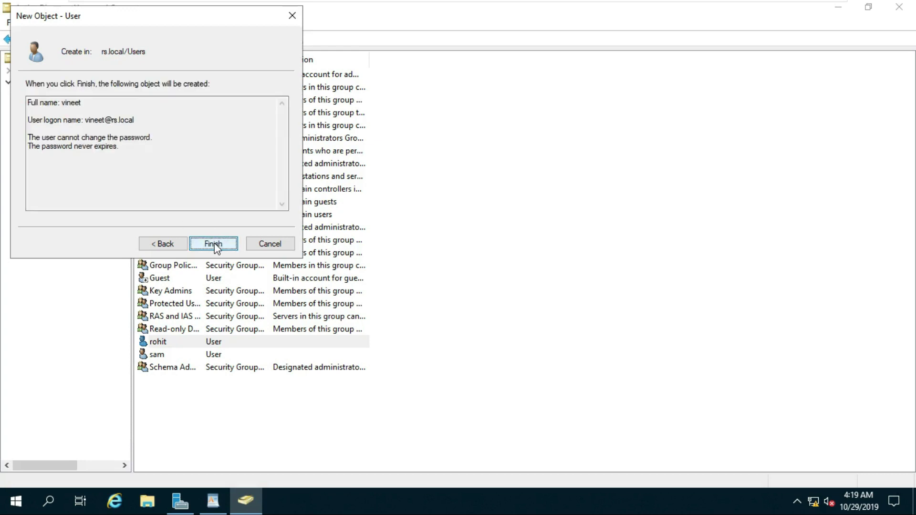
click(213, 244)
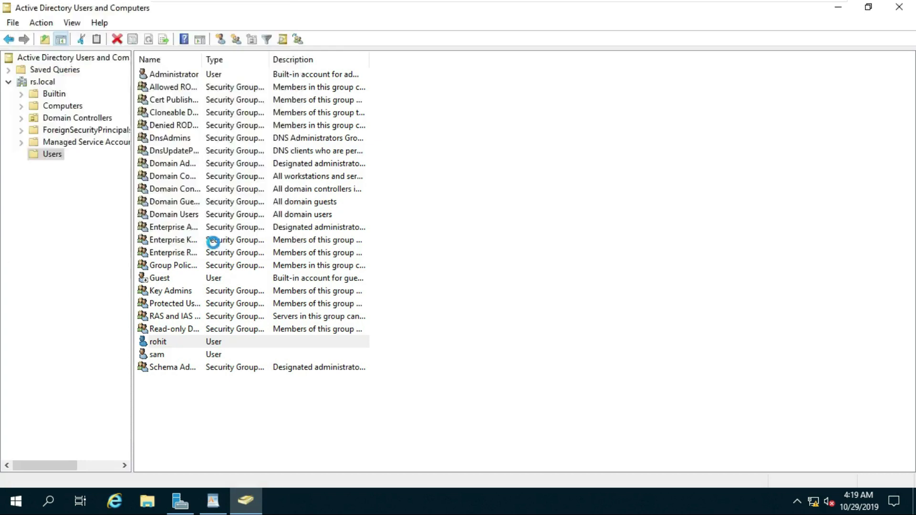
- Start a new user named 'Rms Admin' with logon name 'radmin'
click(190, 40)
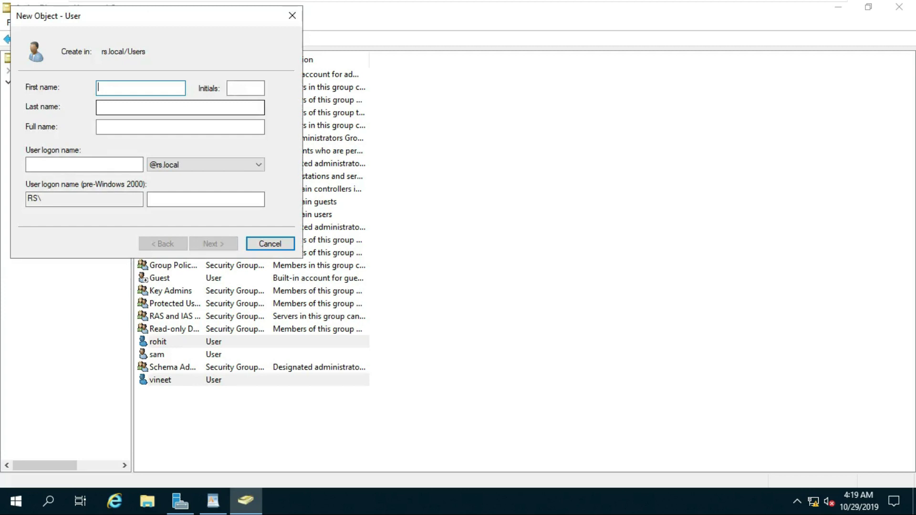
text(rmsadmin)
key(BackSpace)
key(BackSpace)
key(BackSpace)
key(BackSpace)
key(BackSpace)
key(BackSpace)
key(BackSpace)
key(BackSpace)
text(Rmsa)
key(BackSpace)
text(Admin)
click(67, 165)
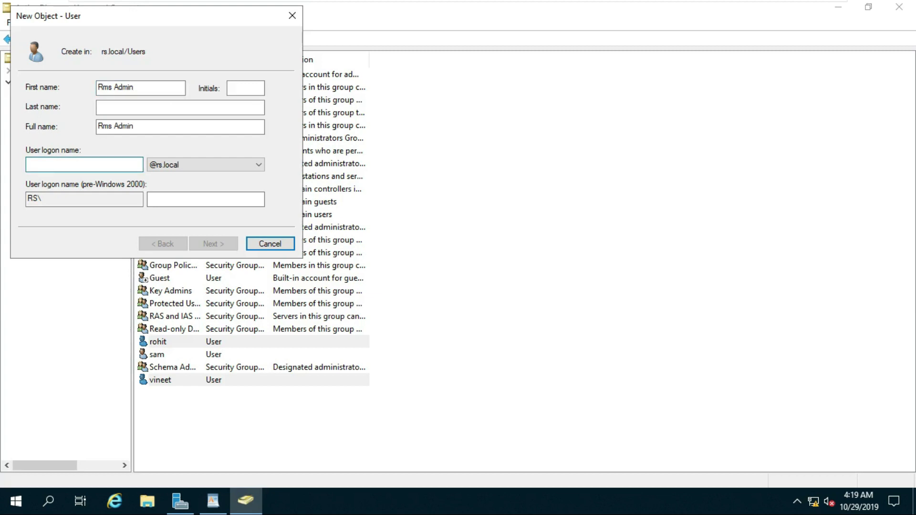
text(radmin)
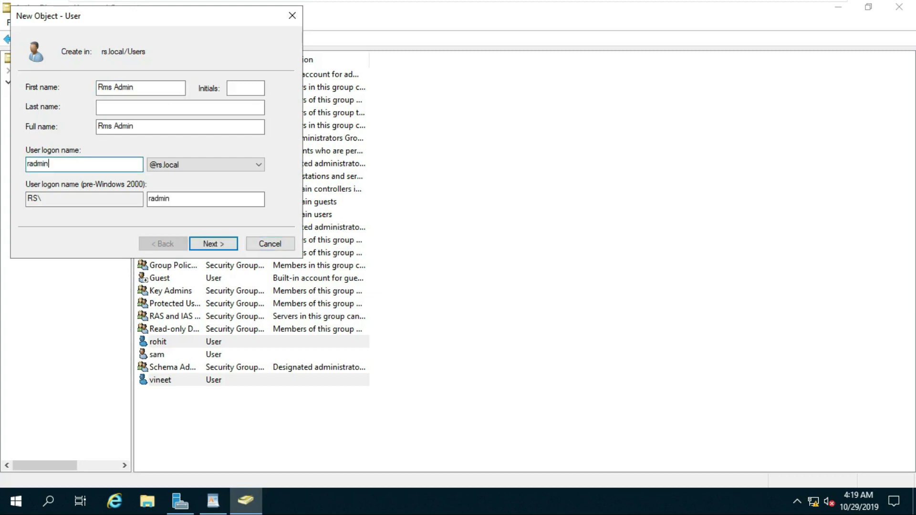
- Give Rms Admin a password that never expires and cannot be changed, and finish
click(213, 242)
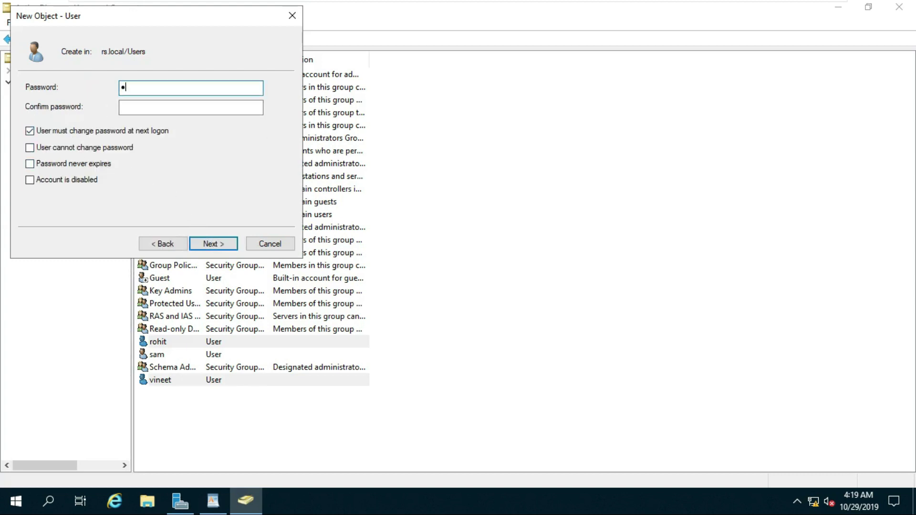
key(Tab)
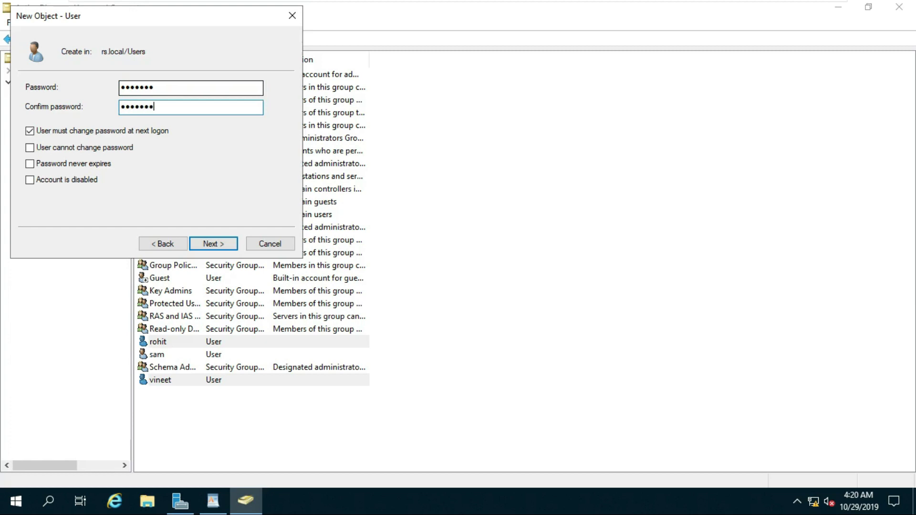
click(61, 133)
click(30, 147)
click(41, 166)
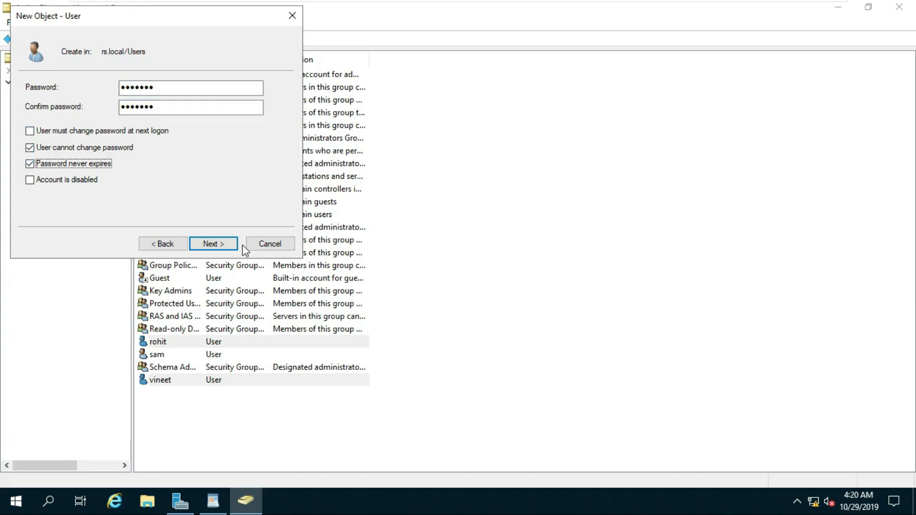
click(219, 246)
click(219, 248)
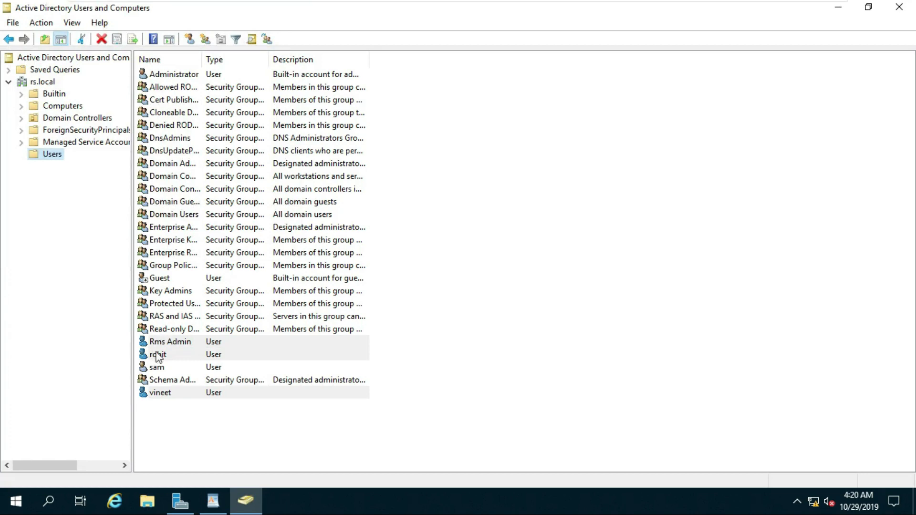
- Select Rms Admin, the two new users and one existing user together
click(176, 343)
click(159, 356)
click(155, 394)
click(472, 344)
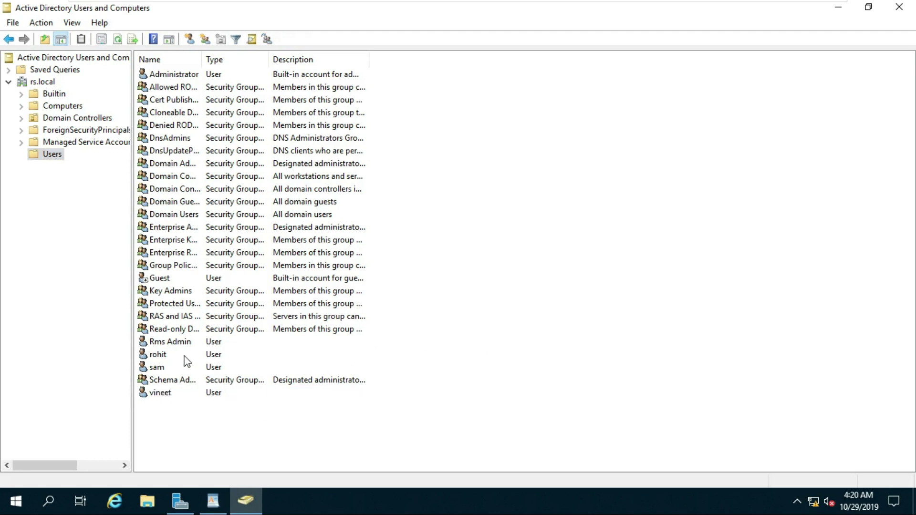
click(181, 344)
ctrl+click(158, 355)
ctrl+click(152, 393)
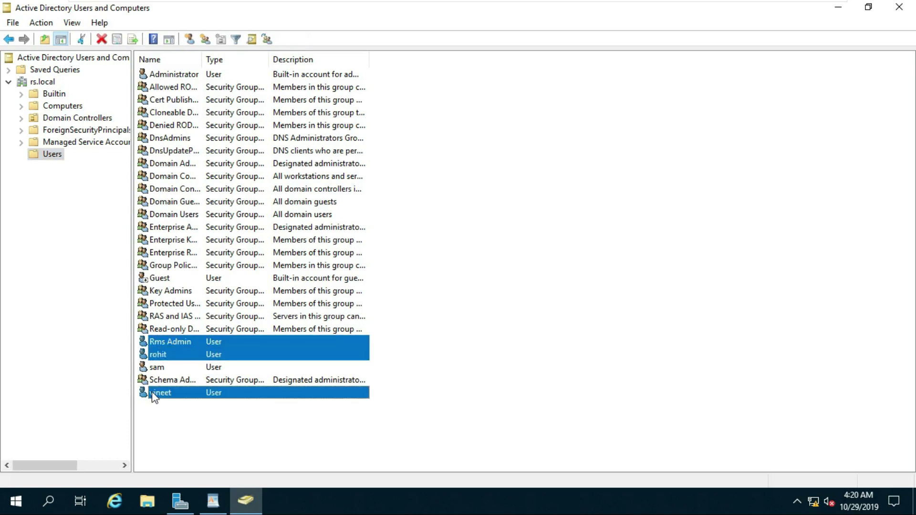
ctrl+click(157, 367)
right_click(165, 345)
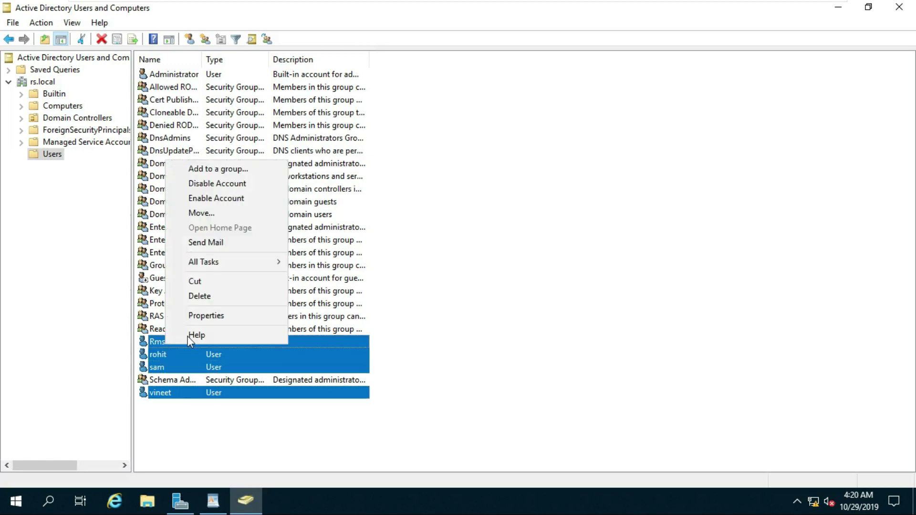
click(227, 313)
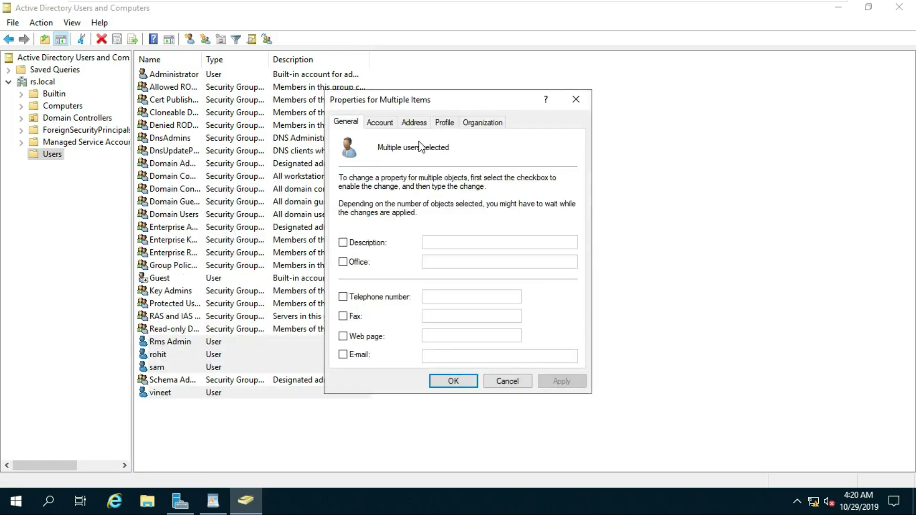
click(343, 354)
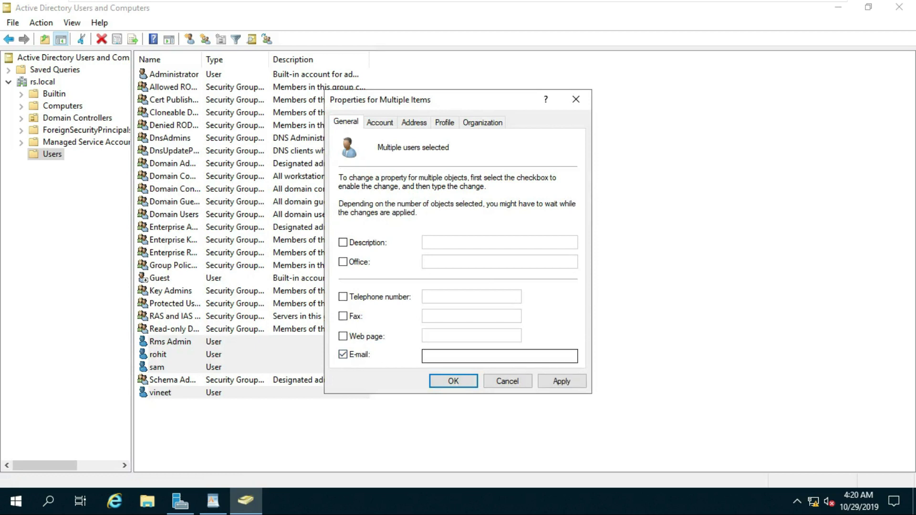
text(%username)
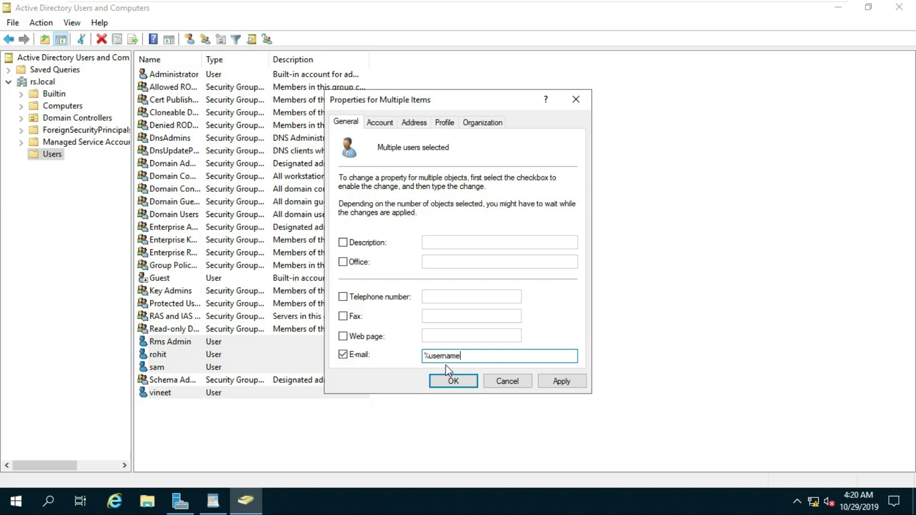
text(%@rs.local)
click(559, 382)
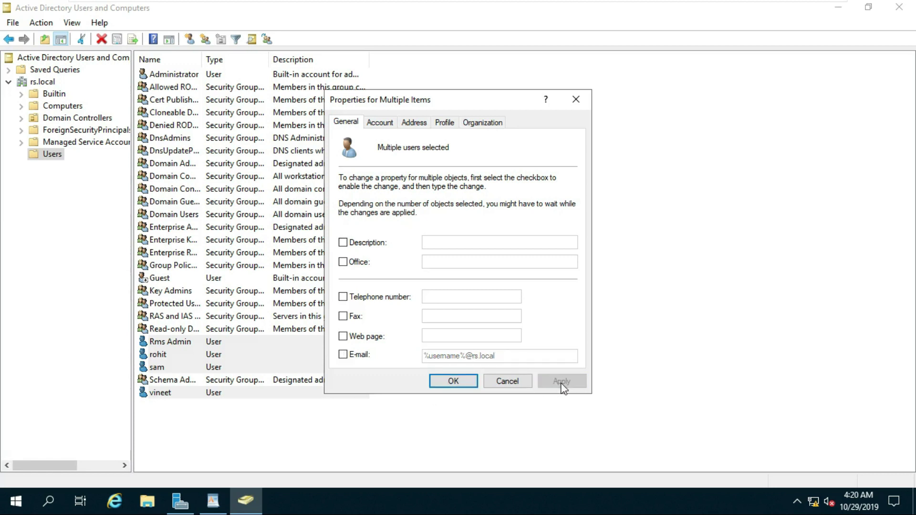
click(455, 384)
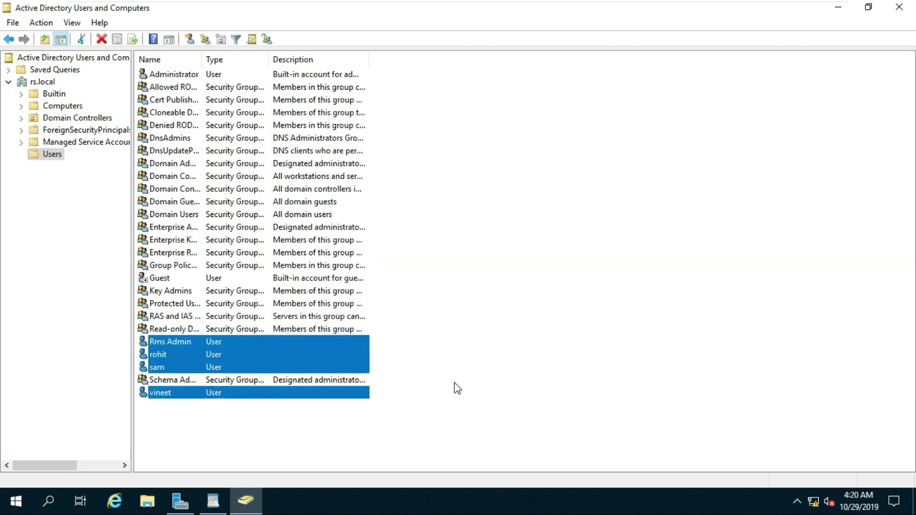
- Check one user's properties for the new e-mail, then close without changes
click(482, 345)
click(167, 356)
right_click(167, 356)
click(207, 325)
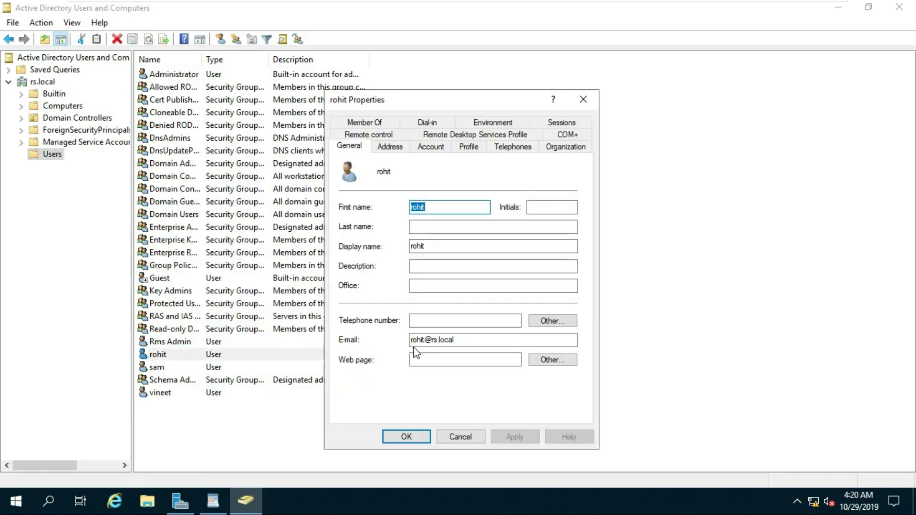
click(464, 438)
click(243, 417)
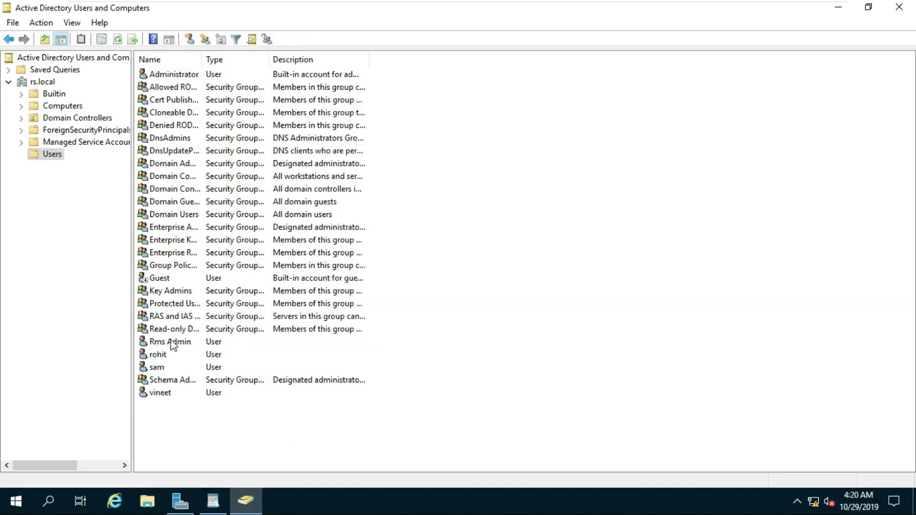
- Resolve Enterprise Admins and Schema Admins and add Rms Admin to both groups
right_click(170, 341)
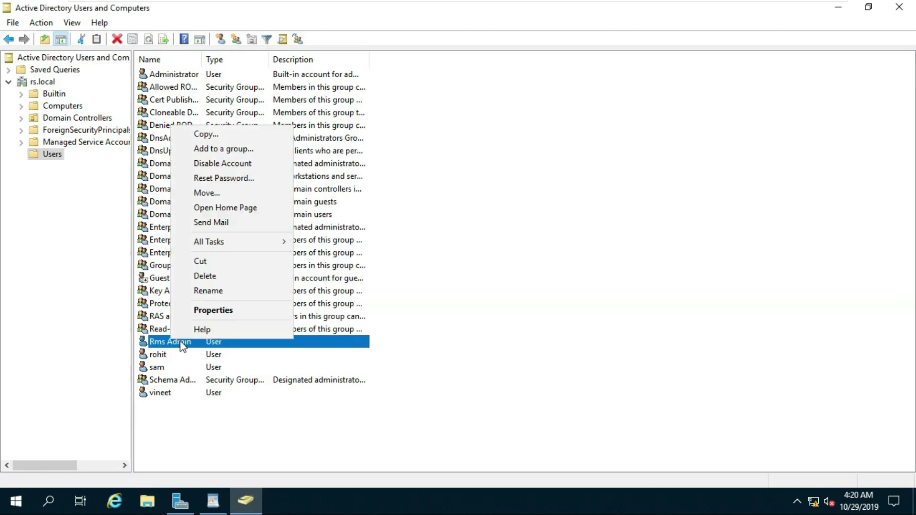
click(253, 149)
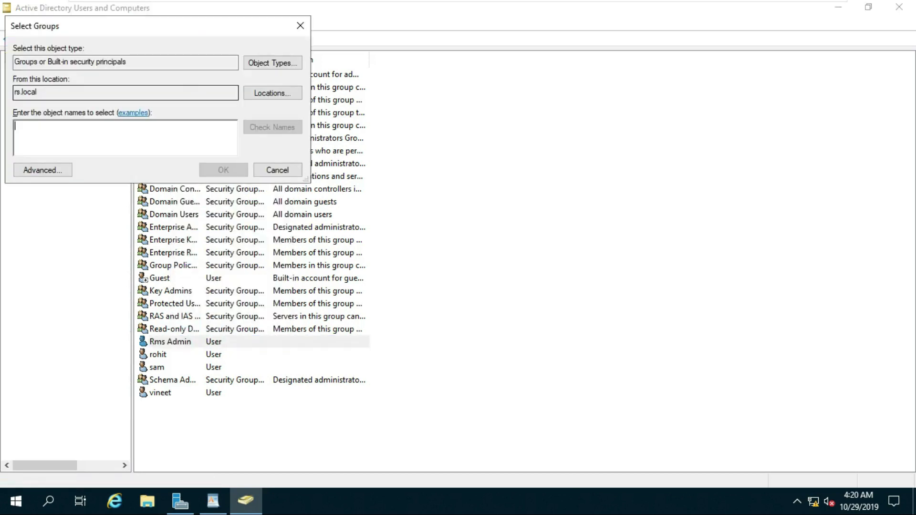
text(ent)
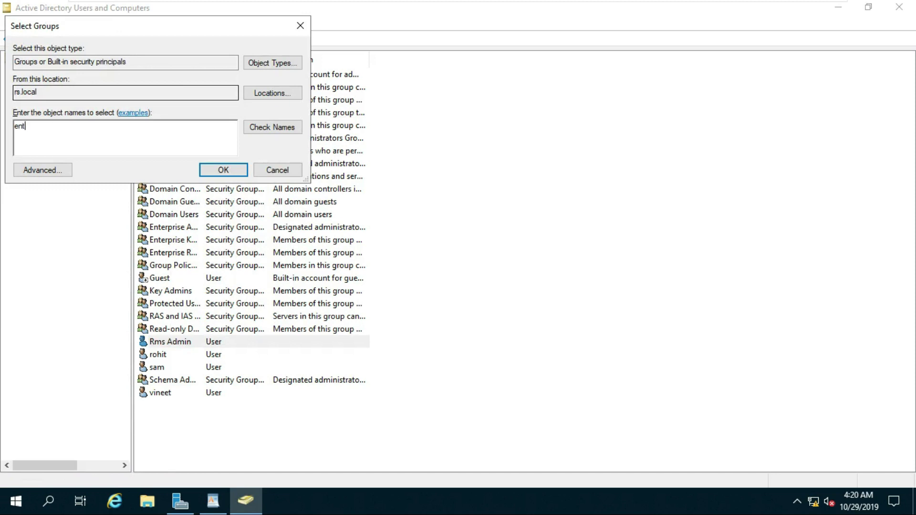
click(295, 128)
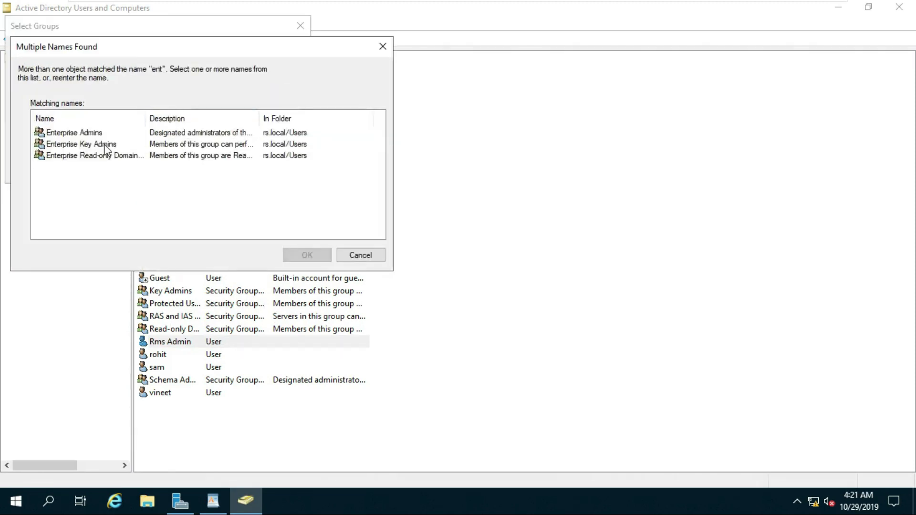
click(79, 133)
click(300, 252)
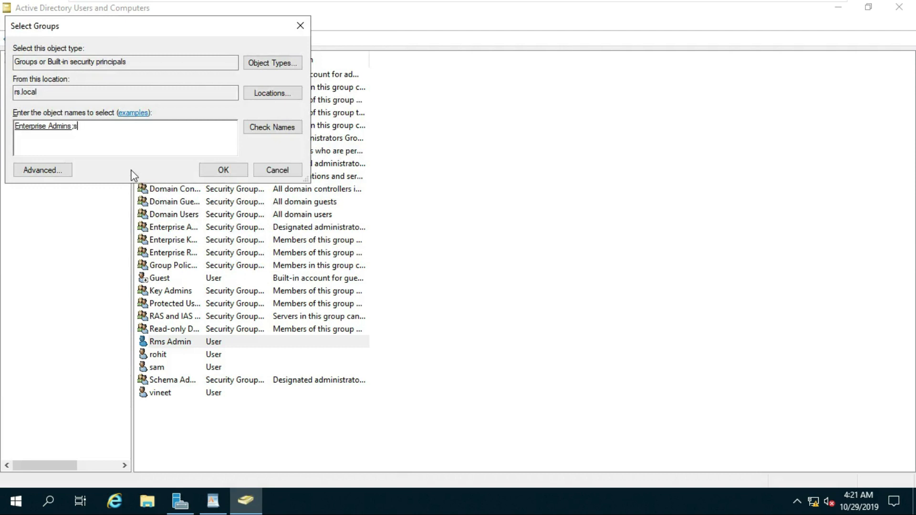
click(260, 127)
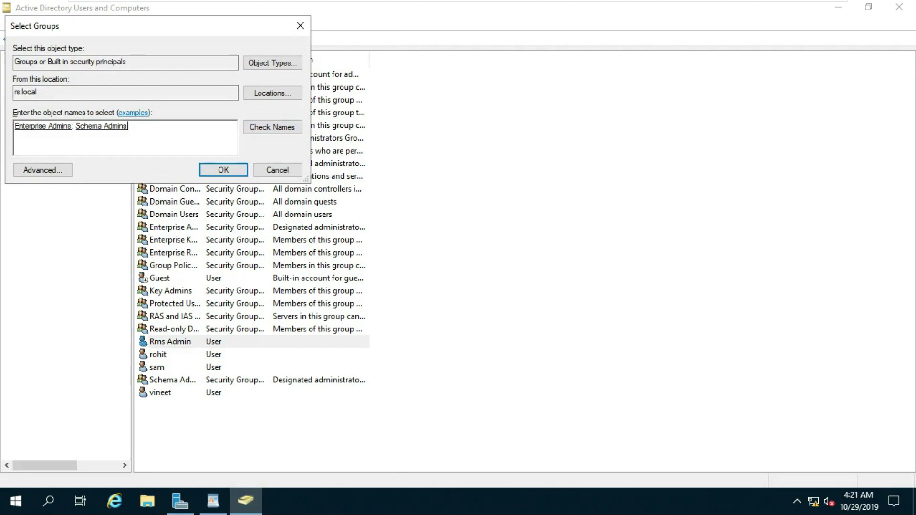
click(220, 171)
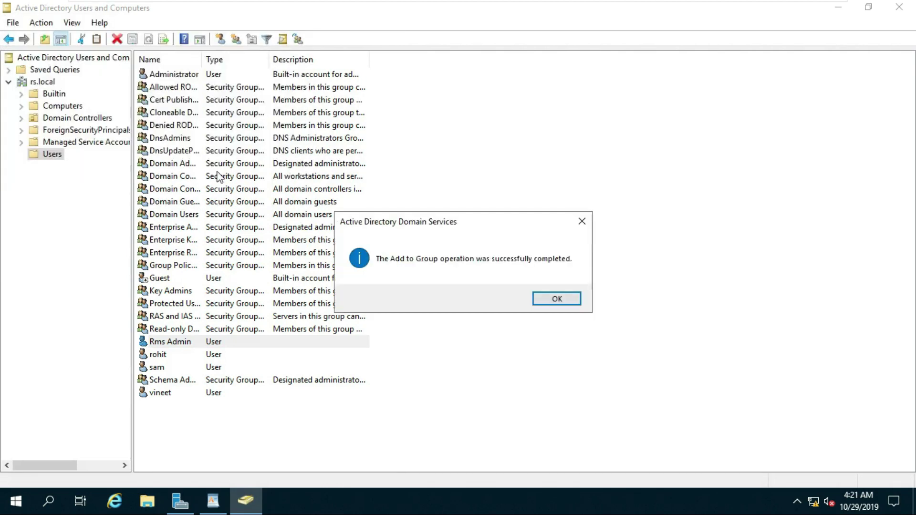
- Dismiss the confirmation, run gpupdate from the Run box, then return to Server Manager
click(557, 299)
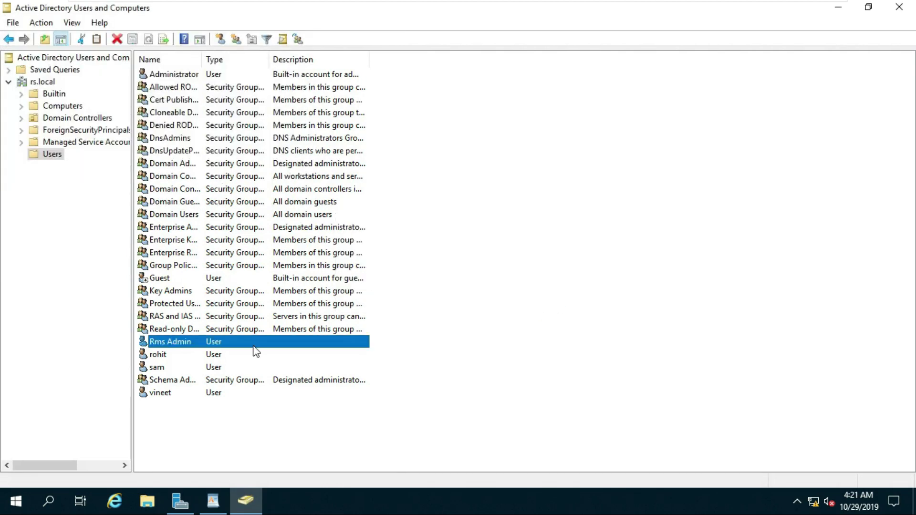
right_click(18, 504)
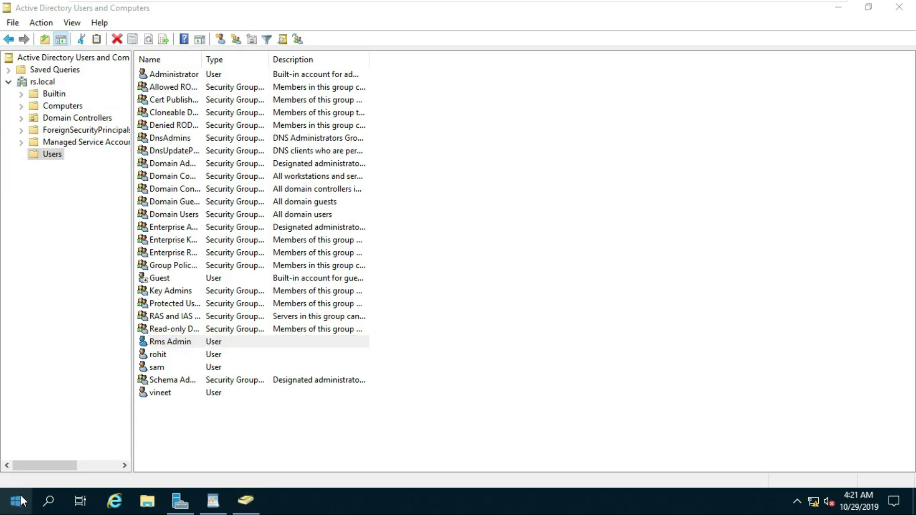
click(62, 441)
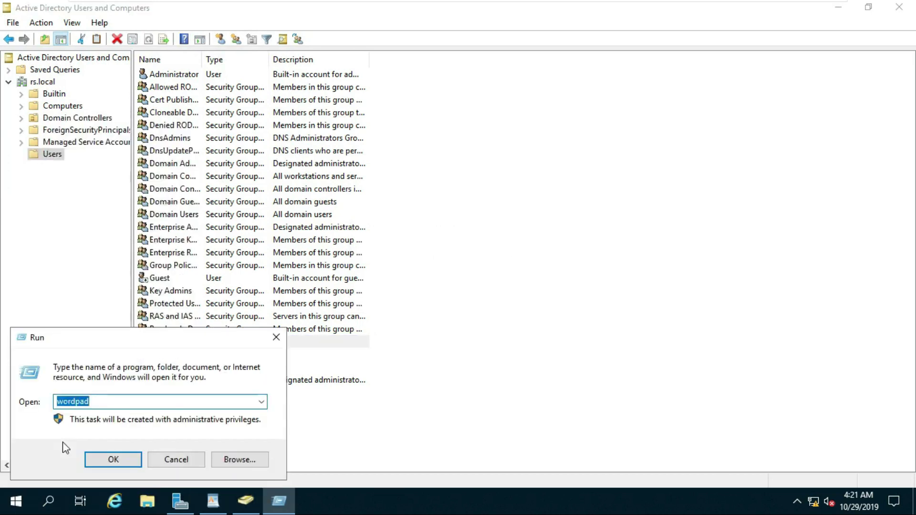
text(gpupdate)
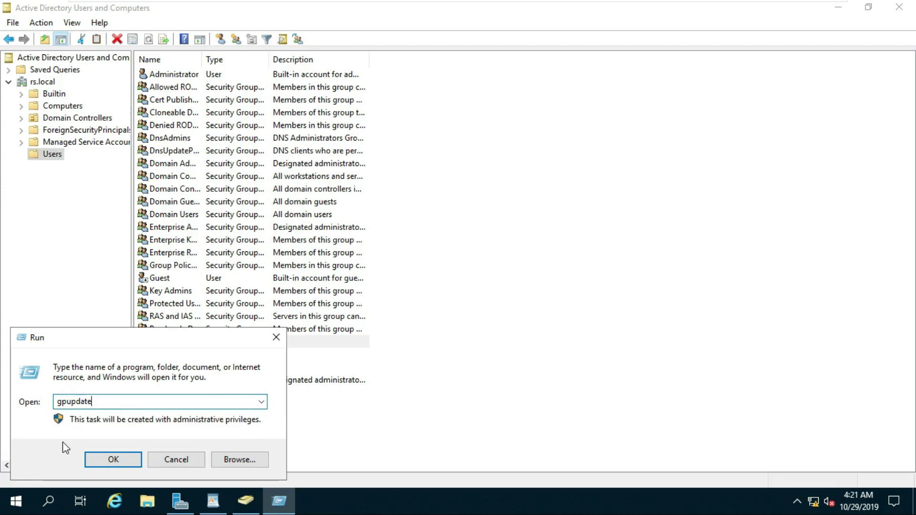
key(Return)
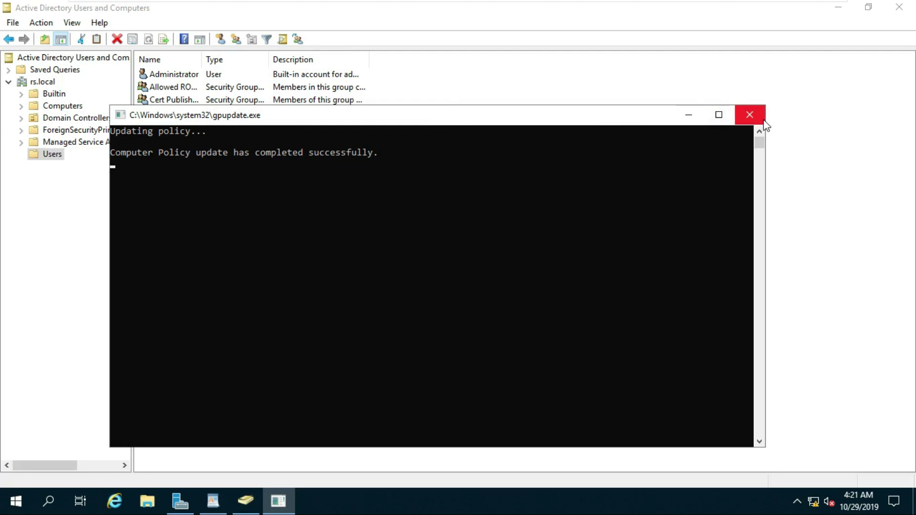
click(744, 118)
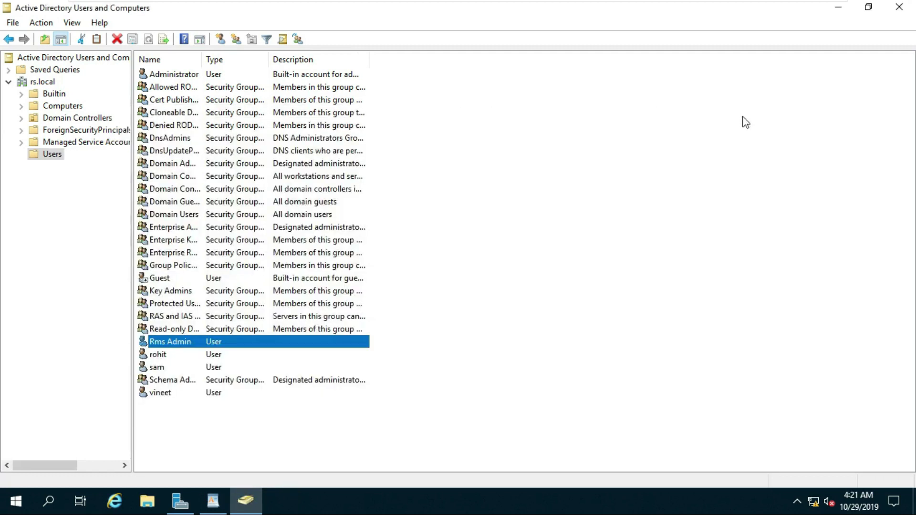
click(682, 152)
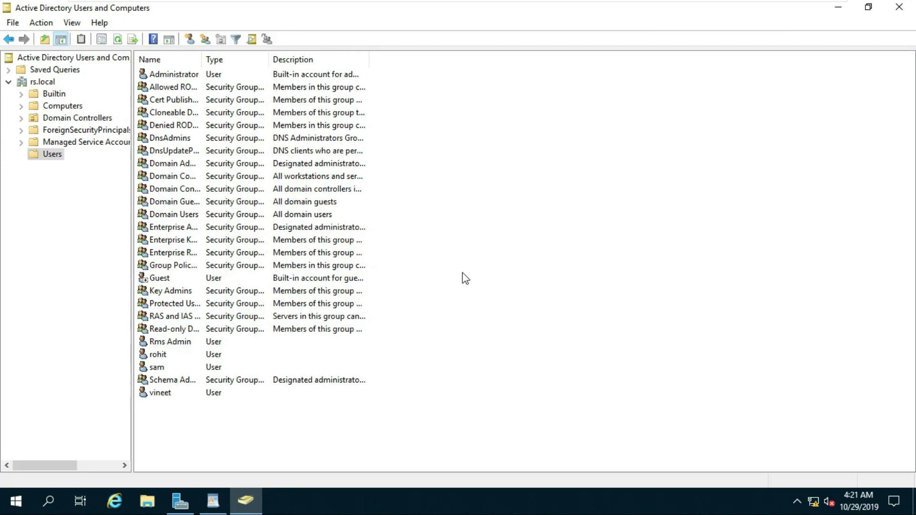
click(187, 512)
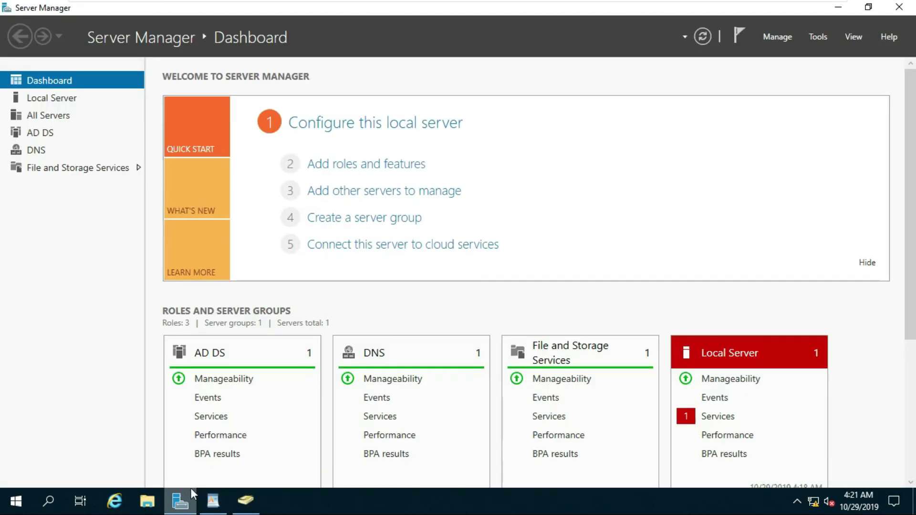
- Start Add Roles and Features and select Active Directory Certificate Services with its management tools
click(352, 175)
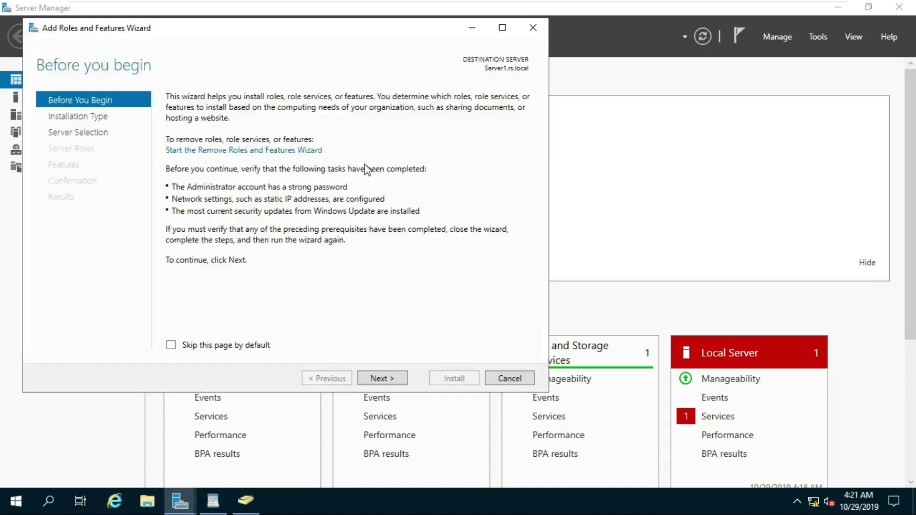
click(381, 378)
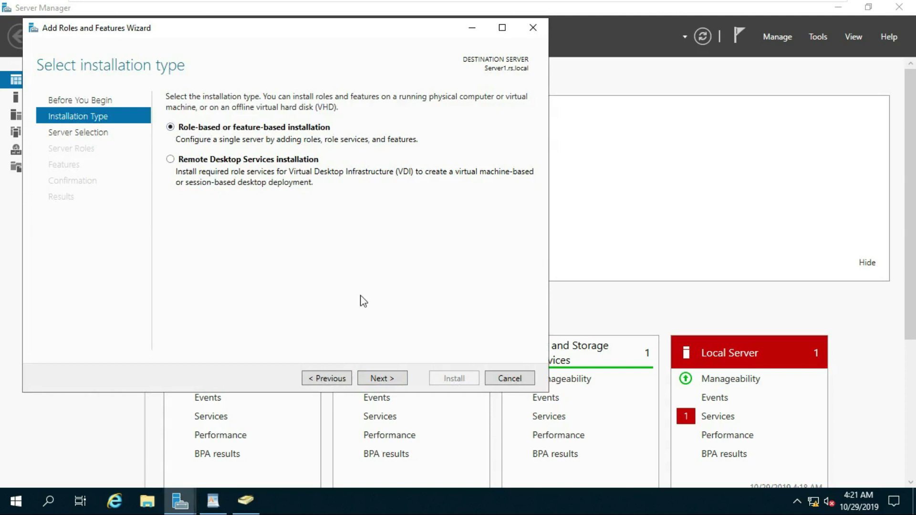
click(385, 379)
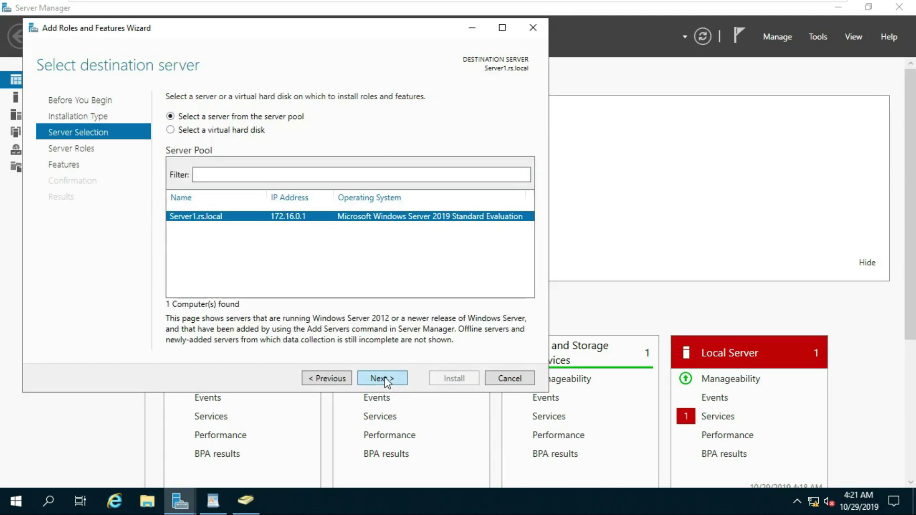
click(385, 379)
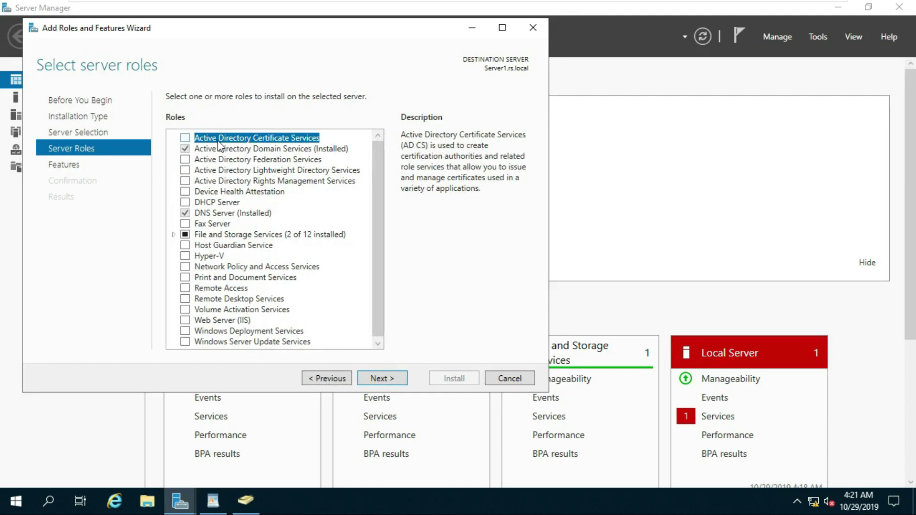
click(185, 138)
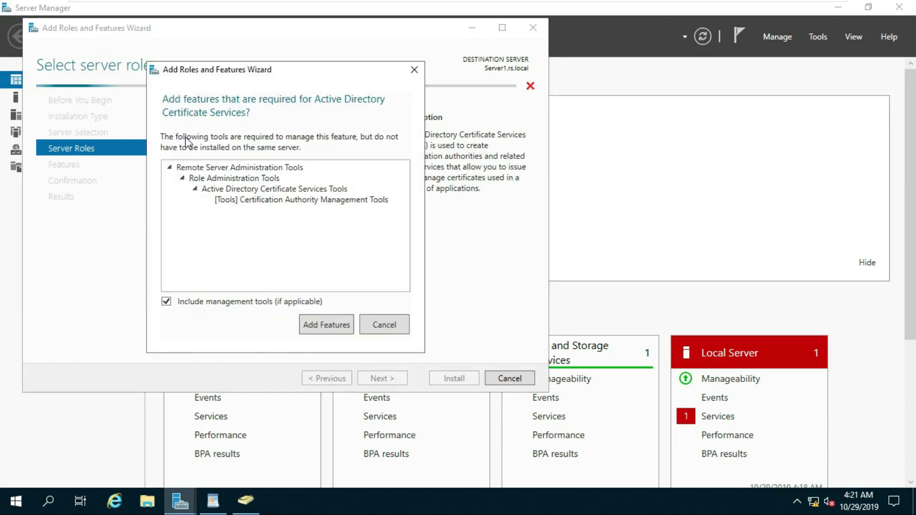
click(326, 324)
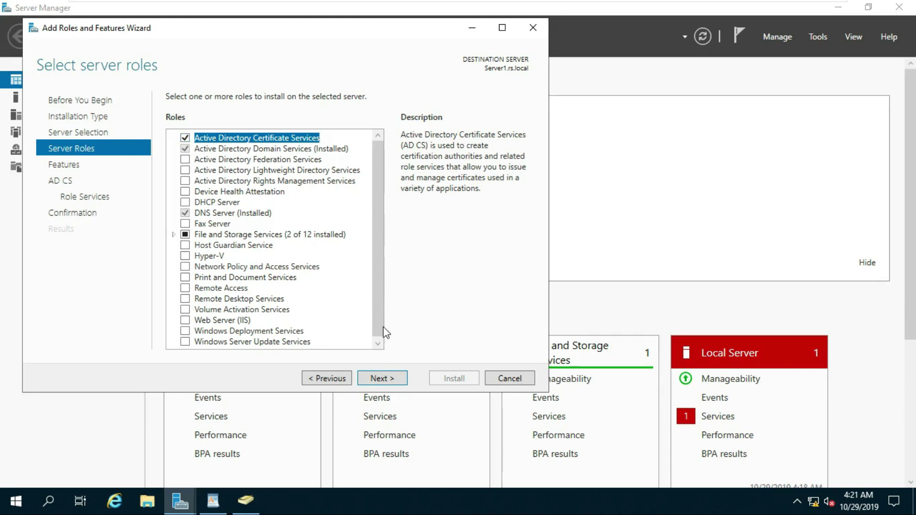
click(387, 379)
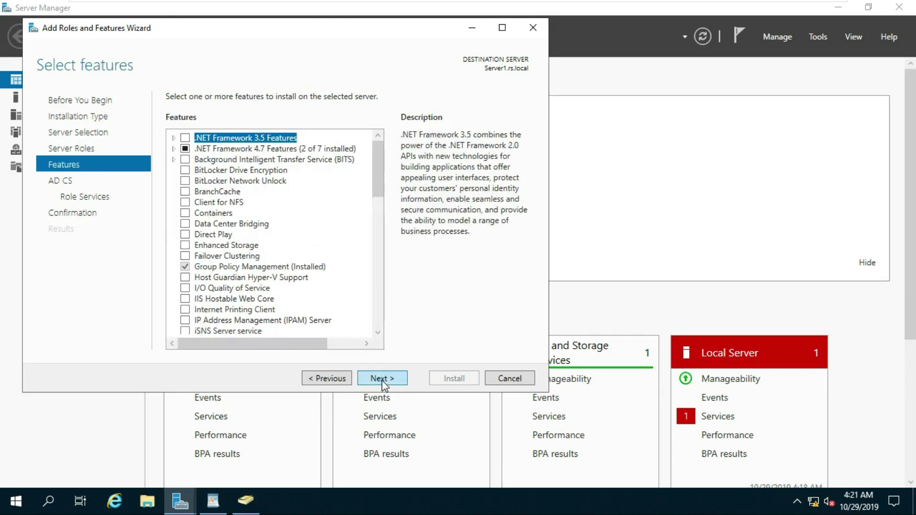
click(384, 379)
click(385, 380)
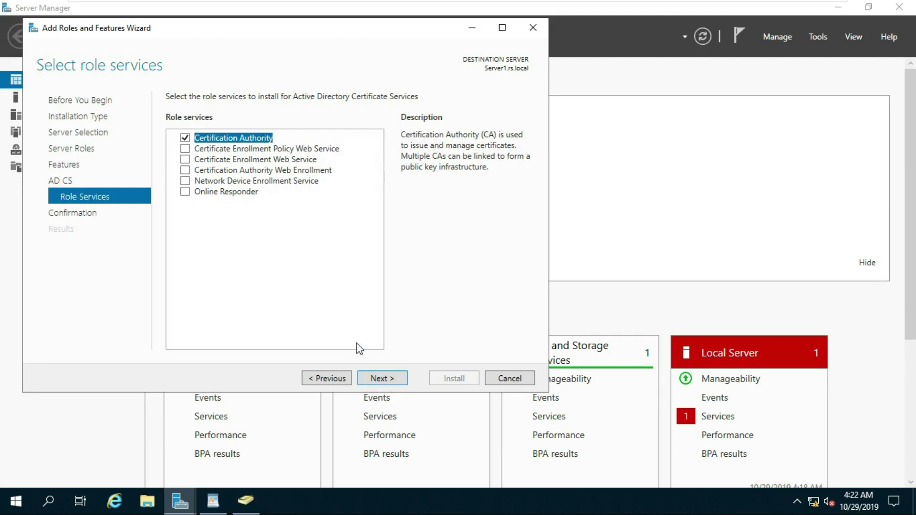
- Add Certification Authority Web Enrollment, keep IIS defaults, and allow automatic restart
click(219, 171)
click(185, 171)
click(325, 323)
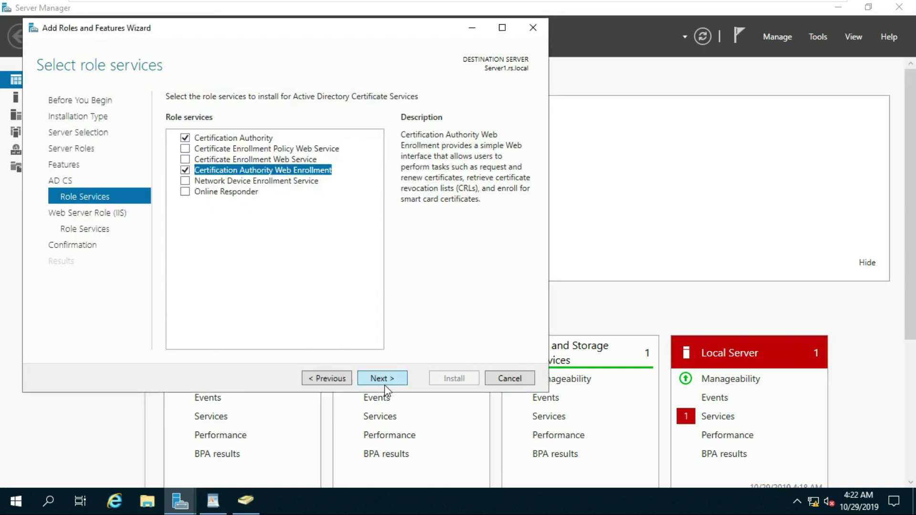
click(385, 384)
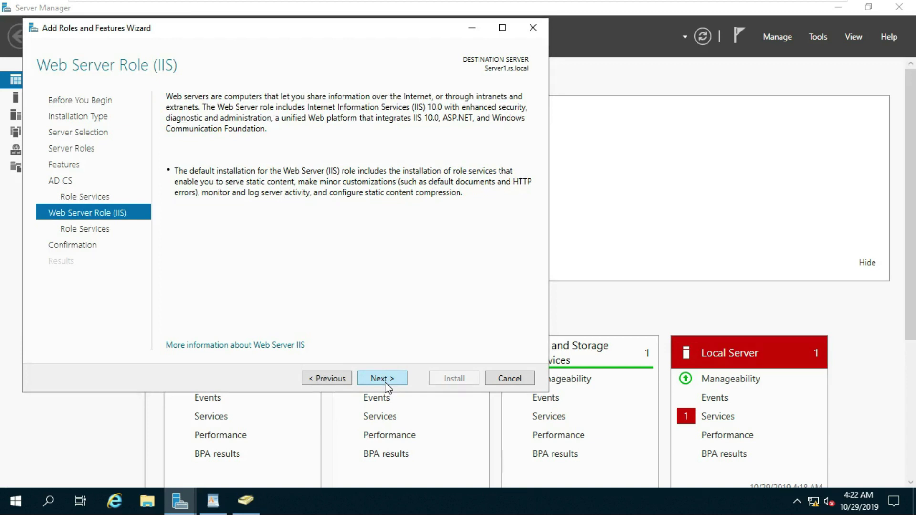
click(386, 382)
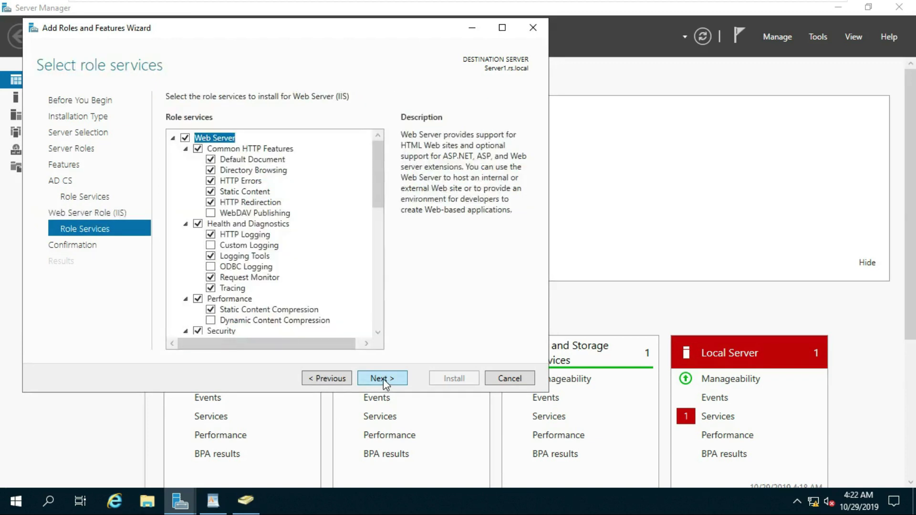
click(382, 379)
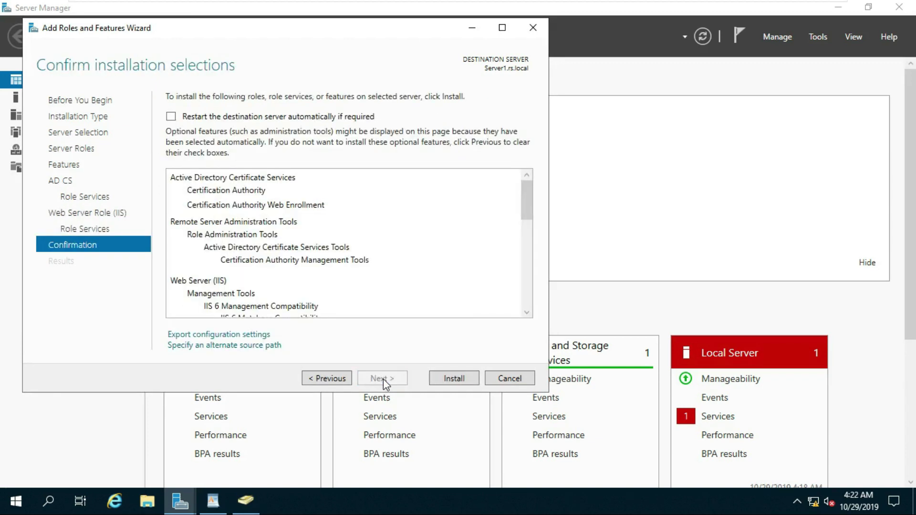
click(171, 119)
click(480, 299)
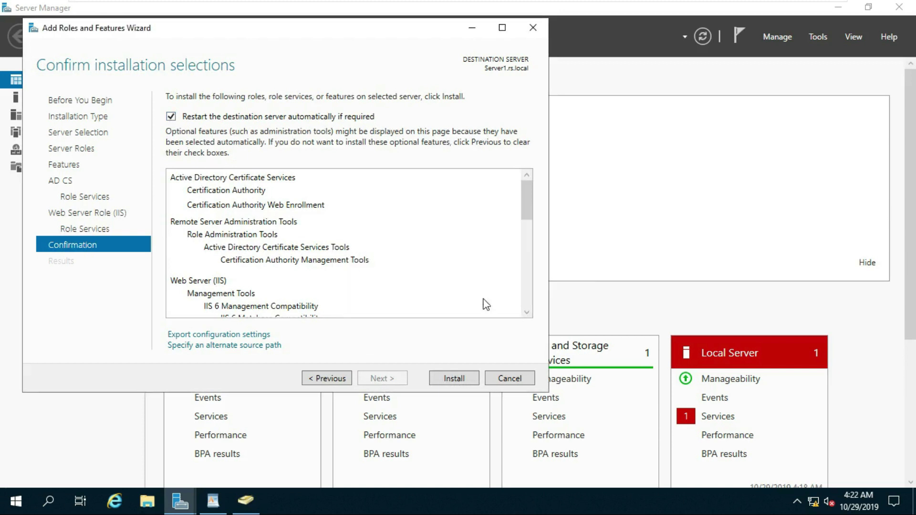
- Install the certificate services roles, then launch the post-deployment AD CS configuration
click(454, 379)
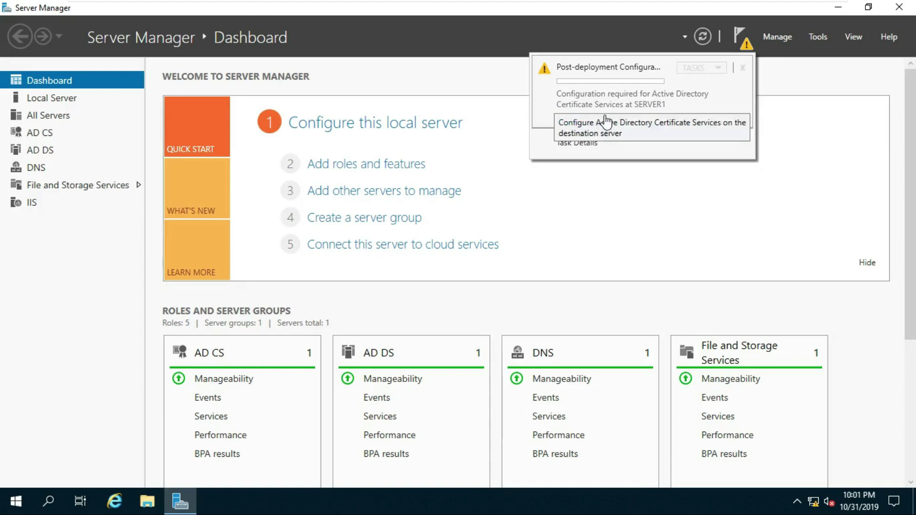
click(578, 123)
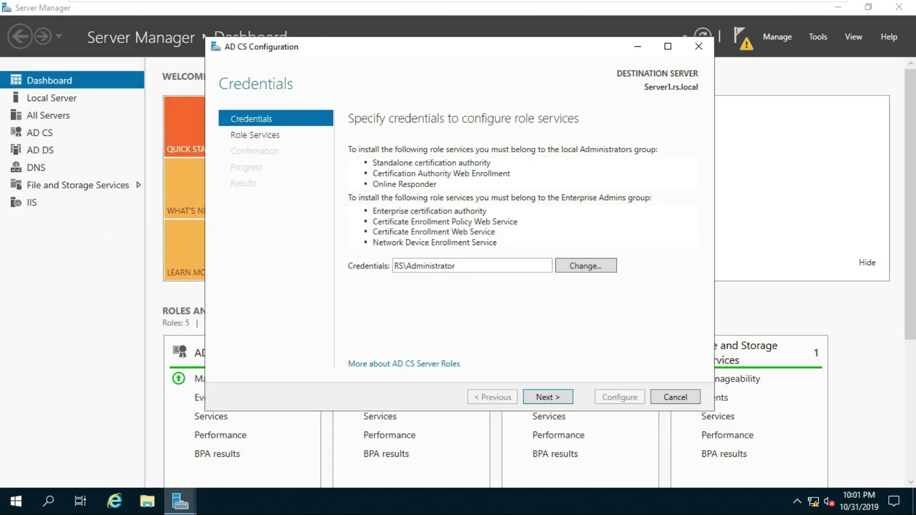
- Enable Certification Authority and Web Enrollment as an Enterprise Root CA with a new private key
click(556, 403)
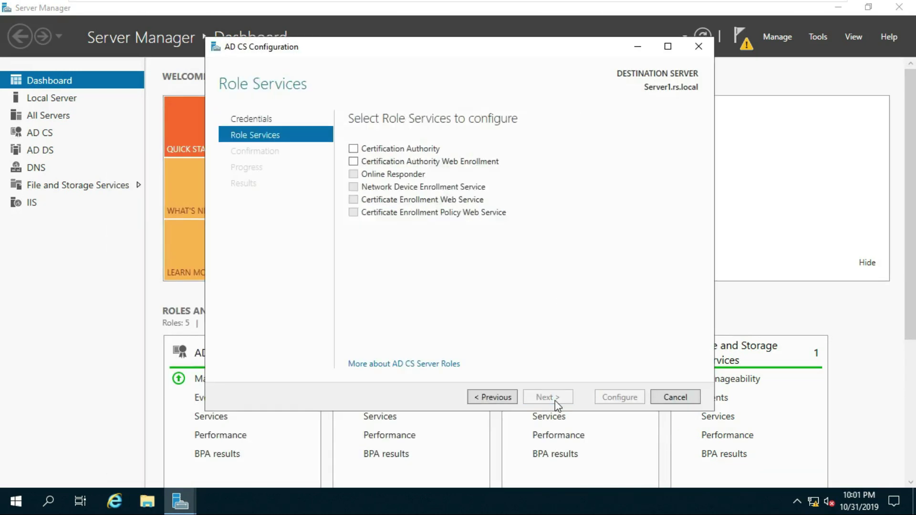
click(353, 148)
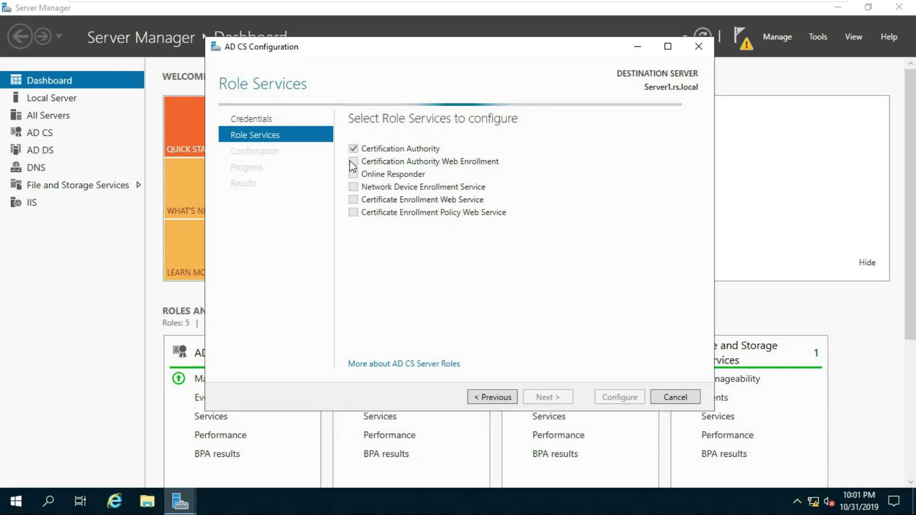
click(353, 161)
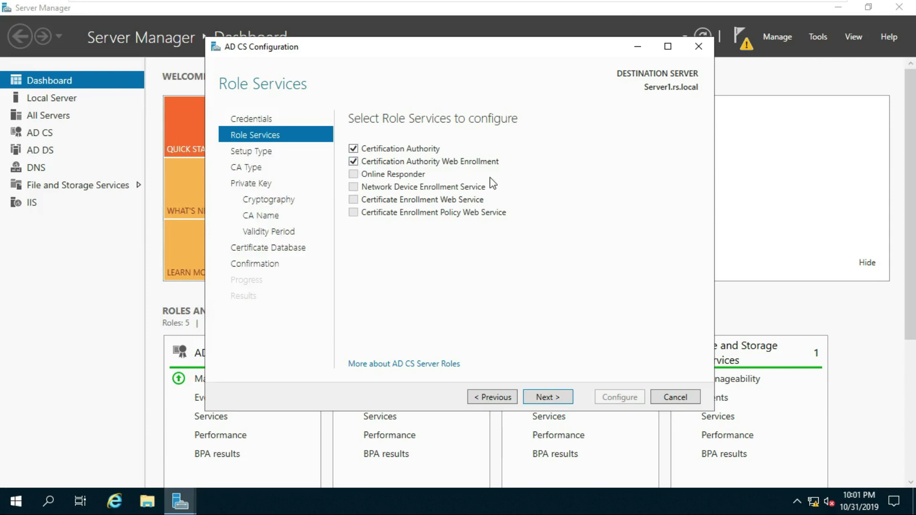
click(547, 398)
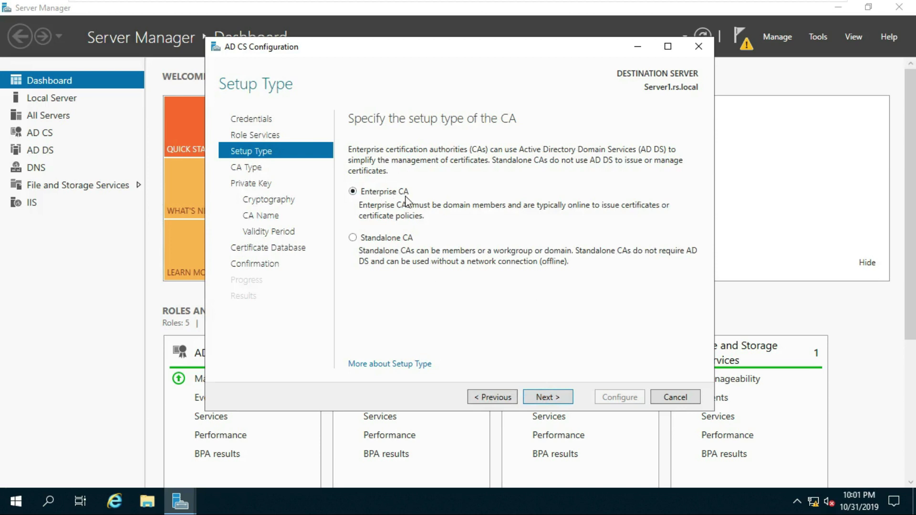
click(537, 392)
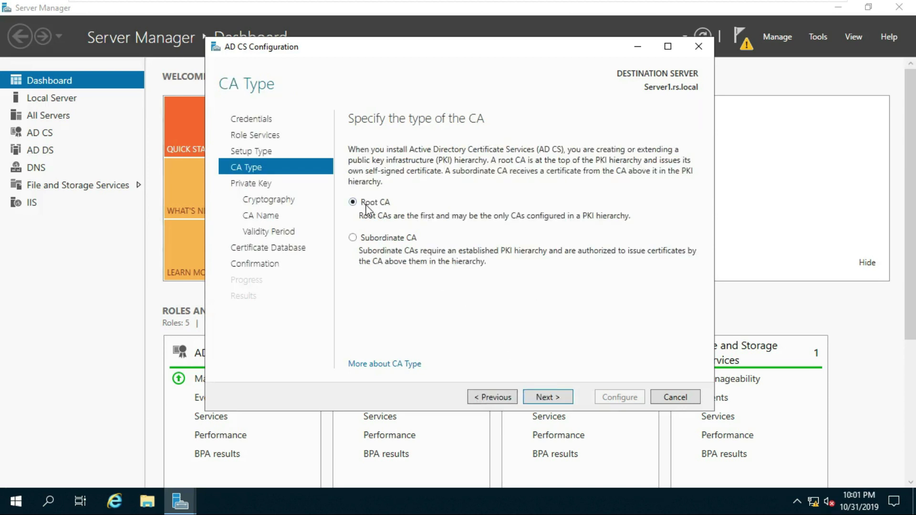
click(549, 397)
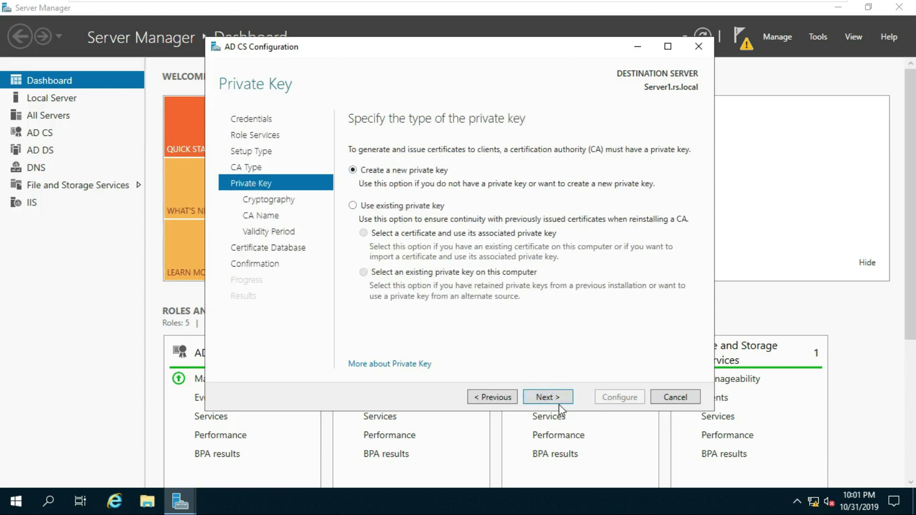
click(554, 399)
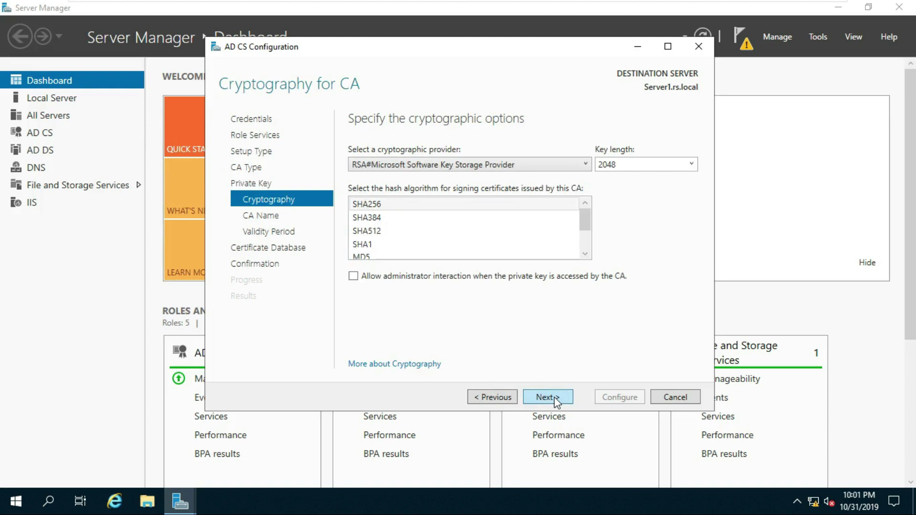
- Keep default cryptography settings and shorten the CA common name to SERVER1-CA by removing 'rs-'
click(555, 400)
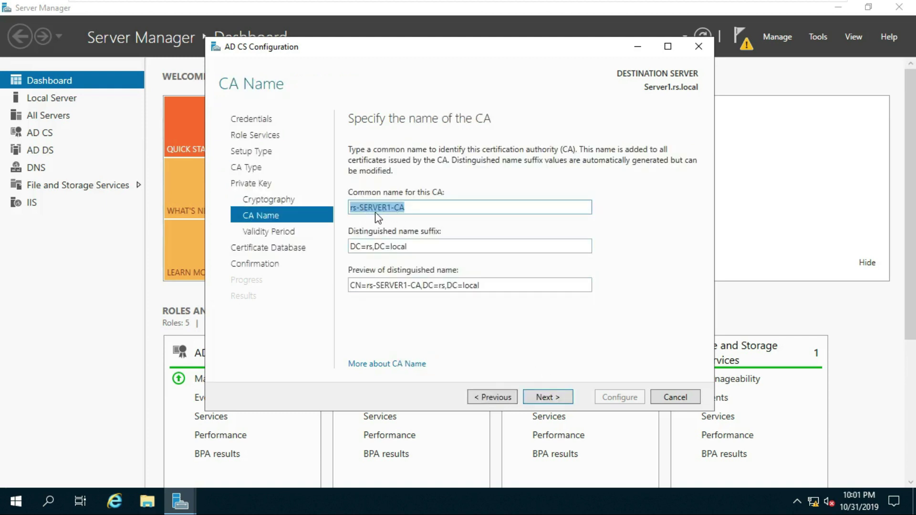
click(361, 207)
key(BackSpace)
key(BackSpace)
key(BackSpace)
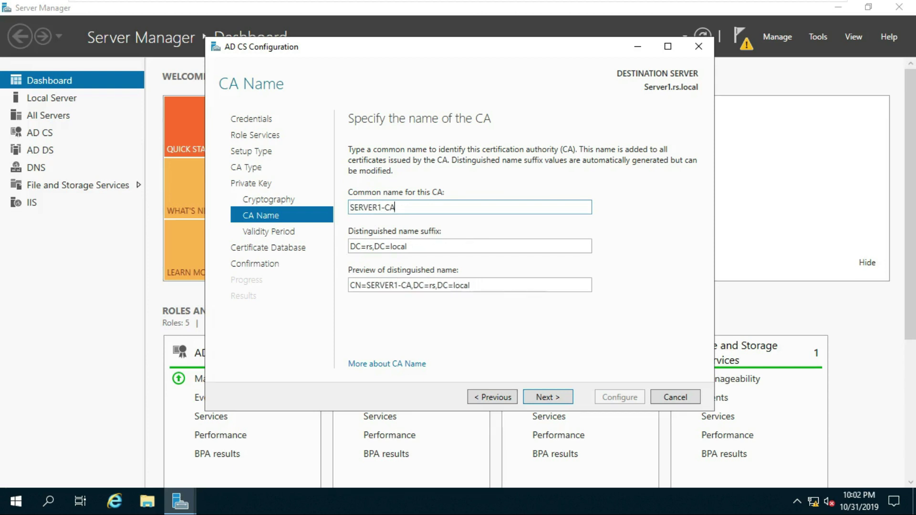
click(557, 401)
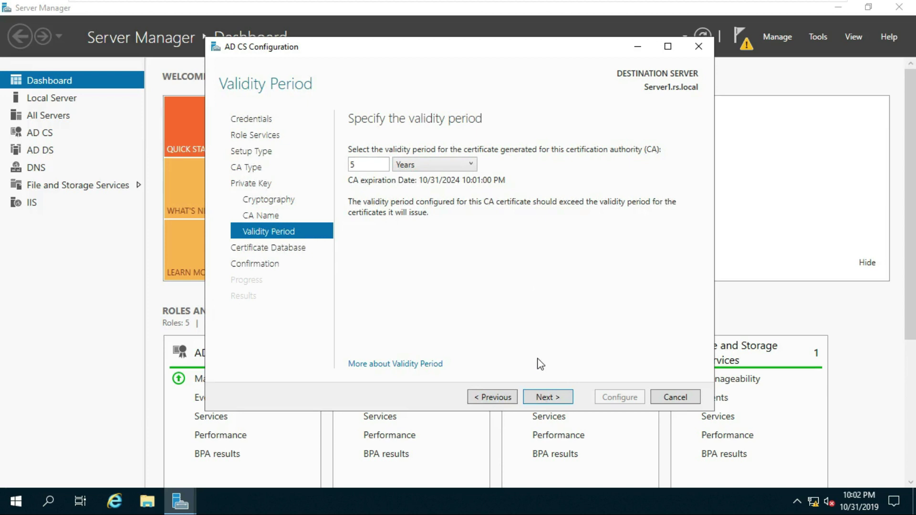
- Accept the 5-year validity and default database locations, then run the AD CS configuration to success
click(540, 397)
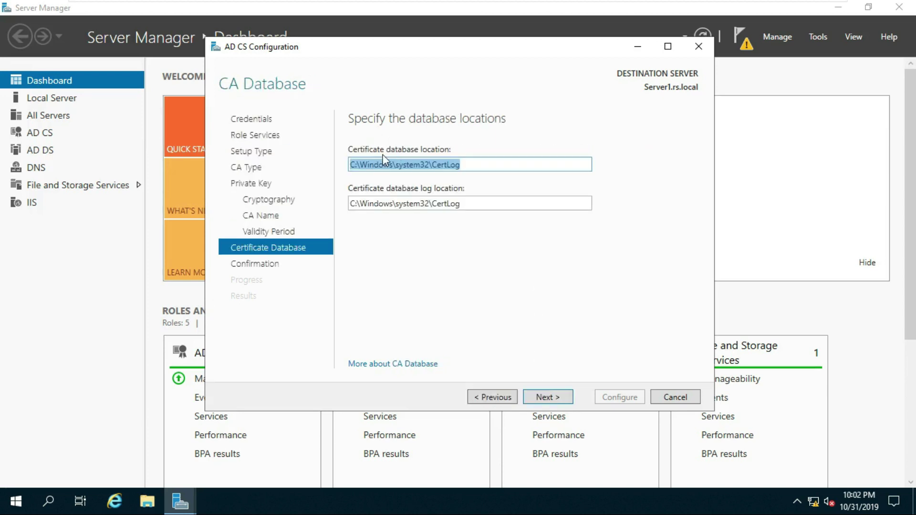
click(546, 400)
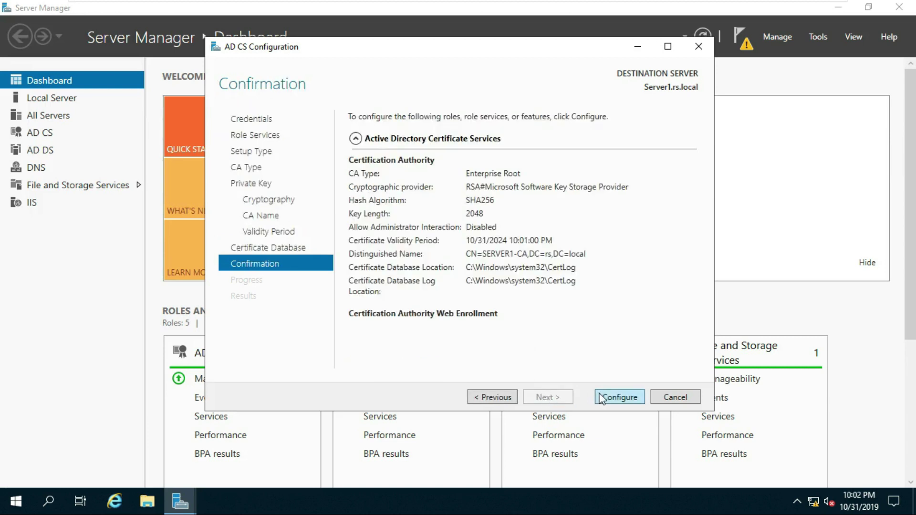
click(600, 398)
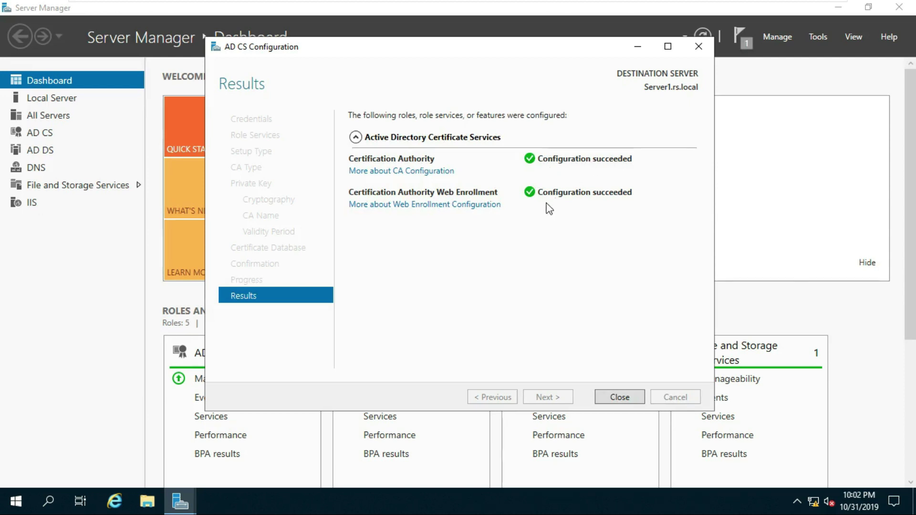
click(616, 397)
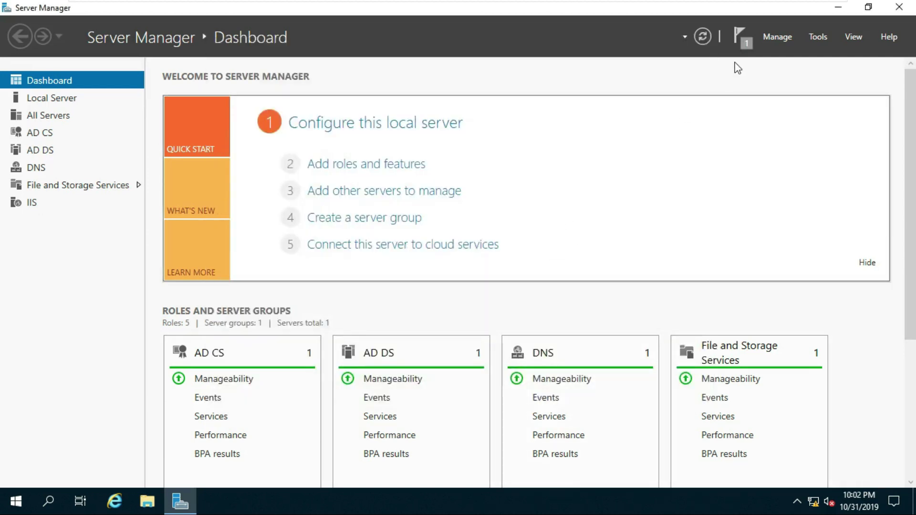
click(817, 38)
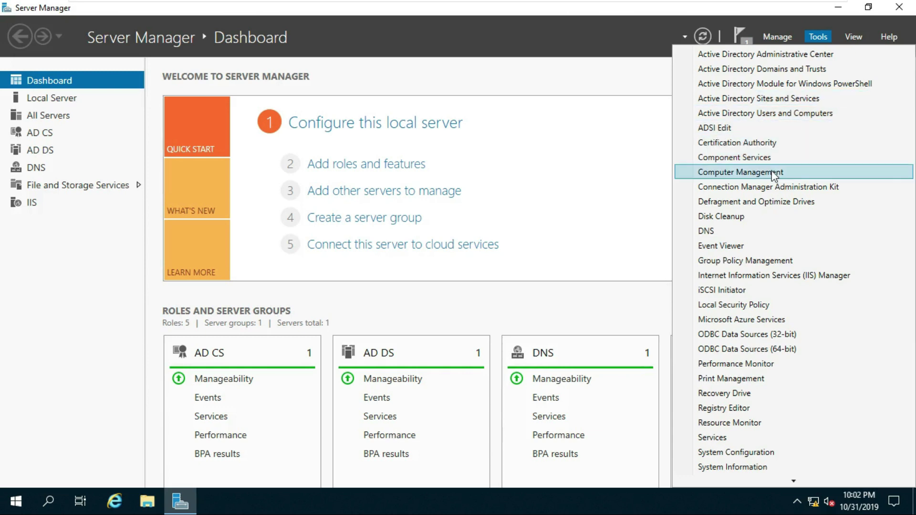
click(766, 141)
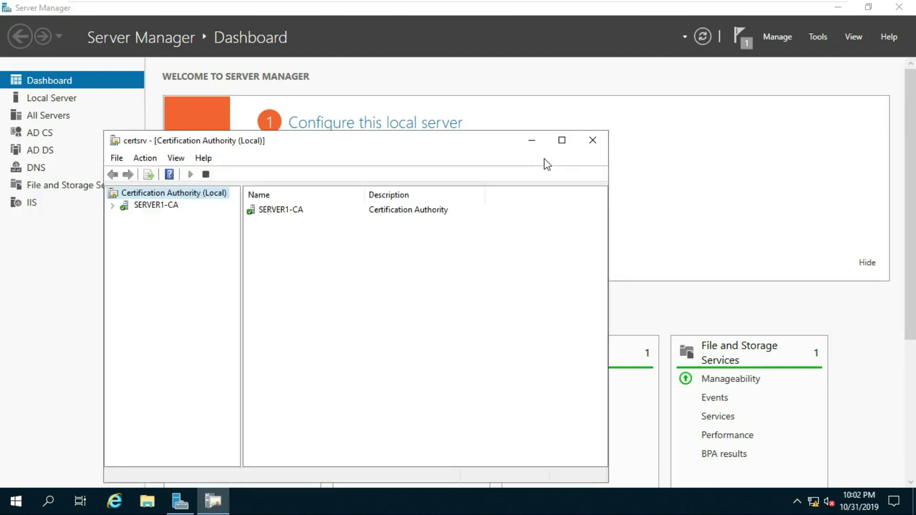
drag(358, 145, 488, 80)
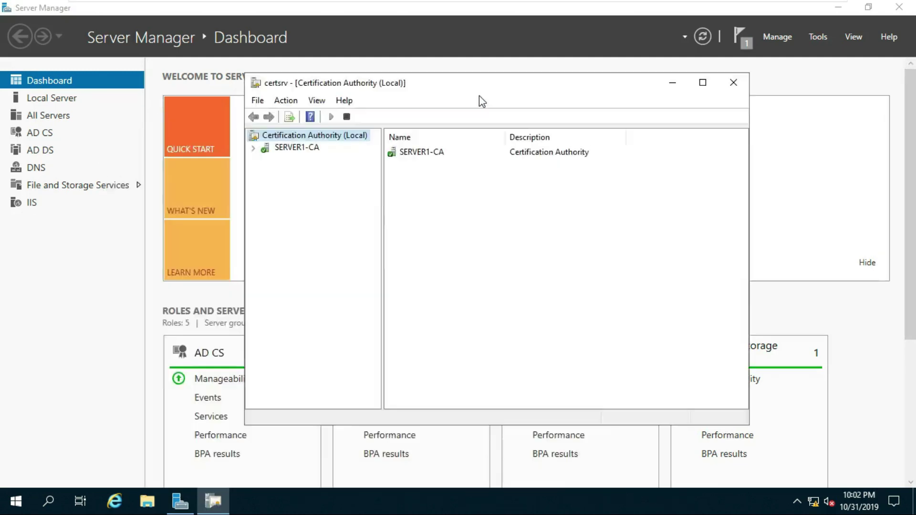
click(293, 149)
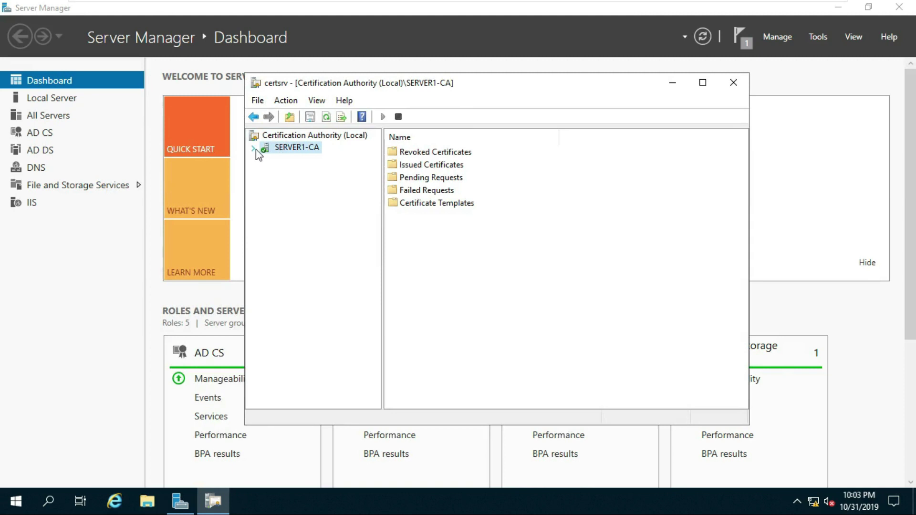
click(255, 148)
click(337, 160)
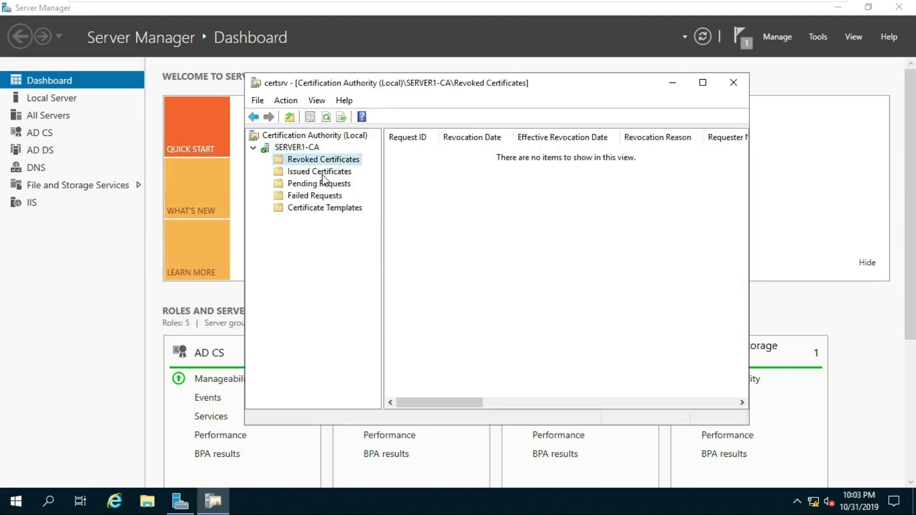
click(322, 174)
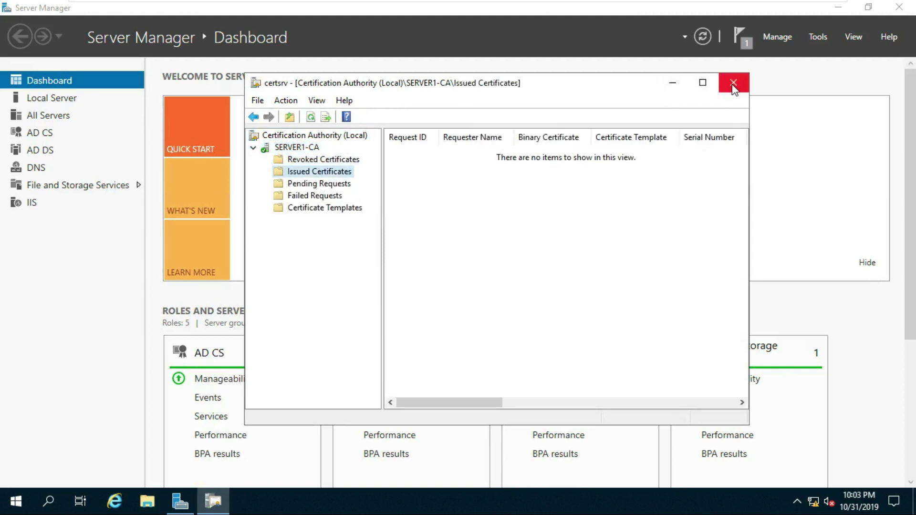
click(733, 86)
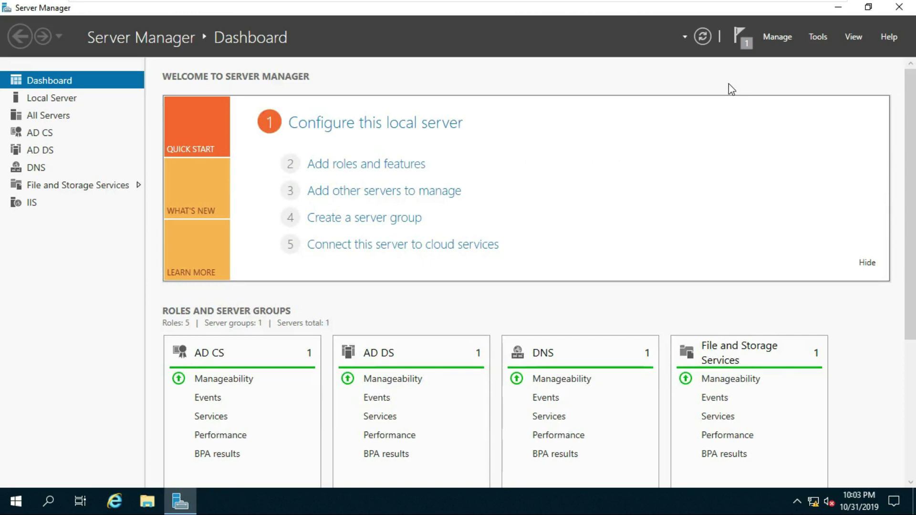
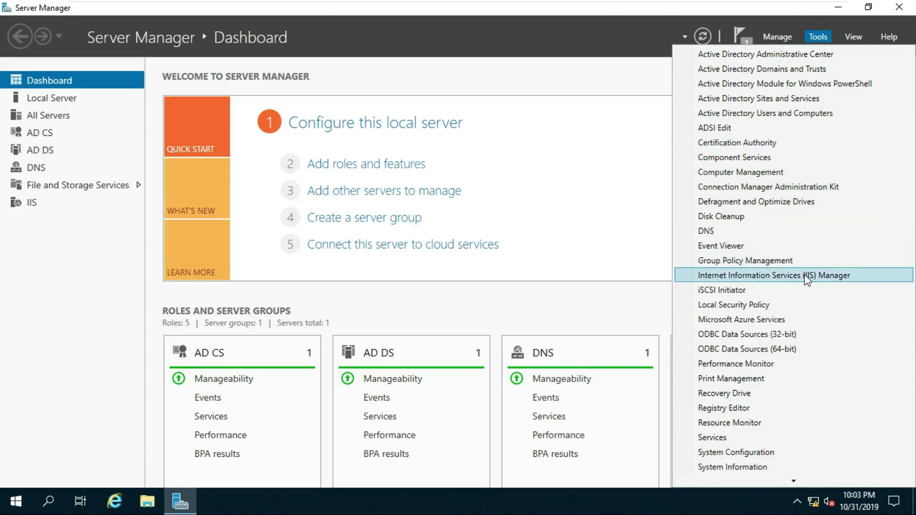
- Launch IIS Manager, maximize it, and show the WIN-1 server's home page with Server Certificates selected
click(819, 276)
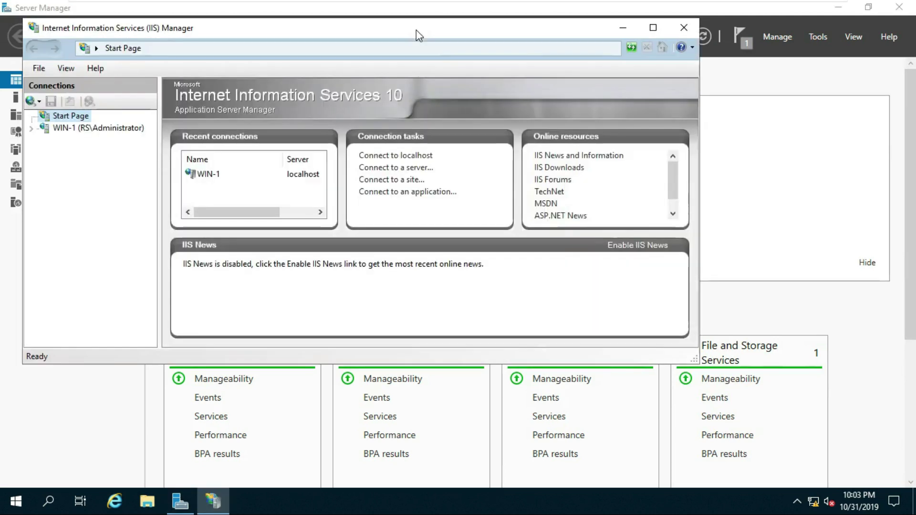
drag(406, 30, 525, 34)
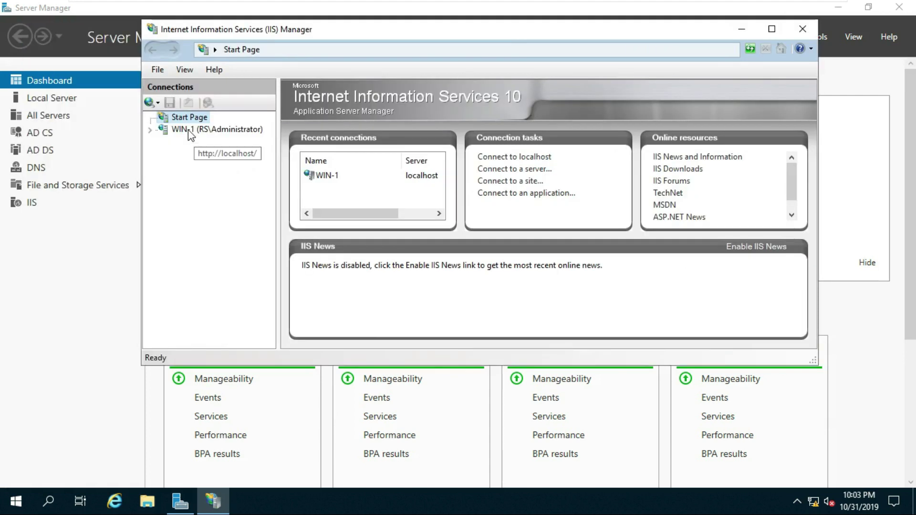
click(213, 135)
click(771, 28)
click(372, 206)
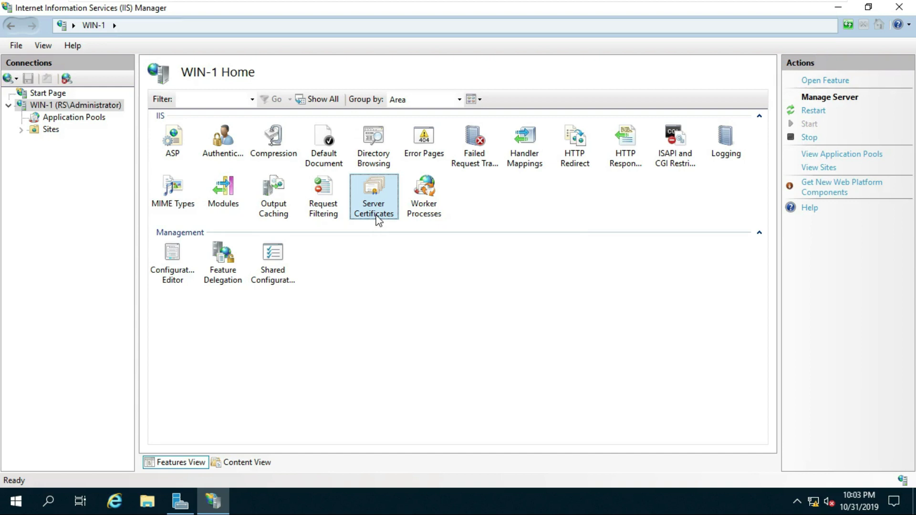
- Open Server Certificates and start the Create Domain Certificate wizard
double_click(376, 217)
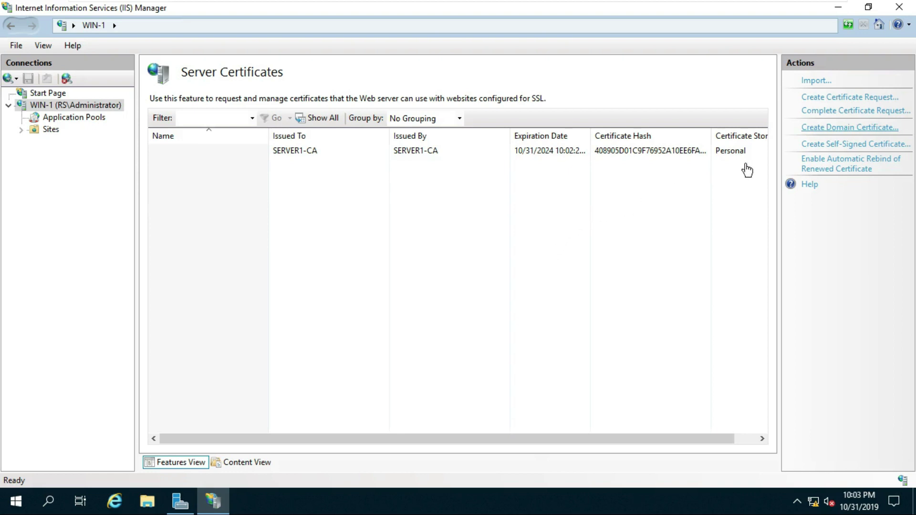
click(828, 128)
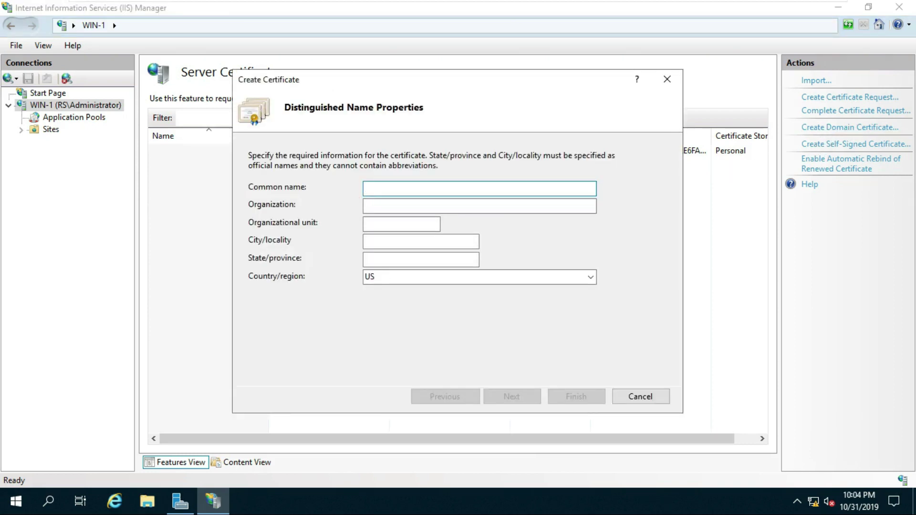
- Enter common name Security@RMS, organization ABC, unit DC, city and state New Delhi, then continue
text(Security@RMS)
key(Tab)
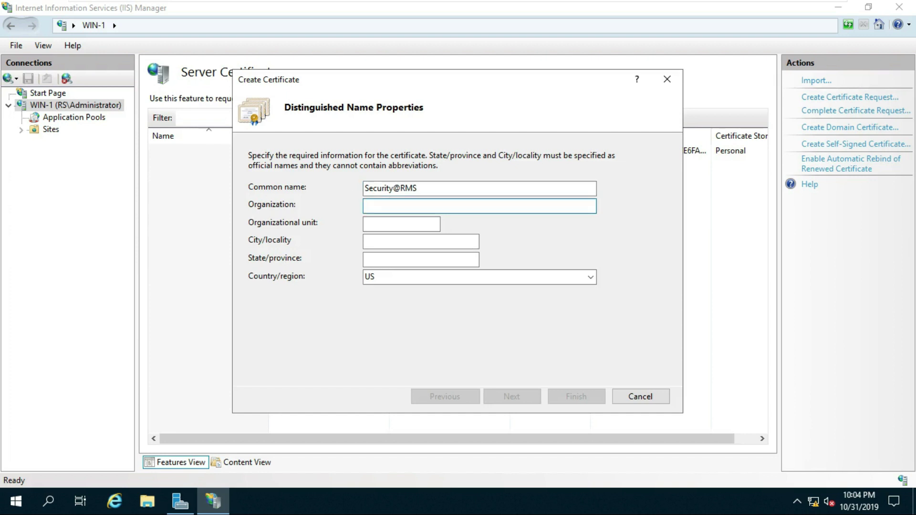
text(ABC)
click(382, 225)
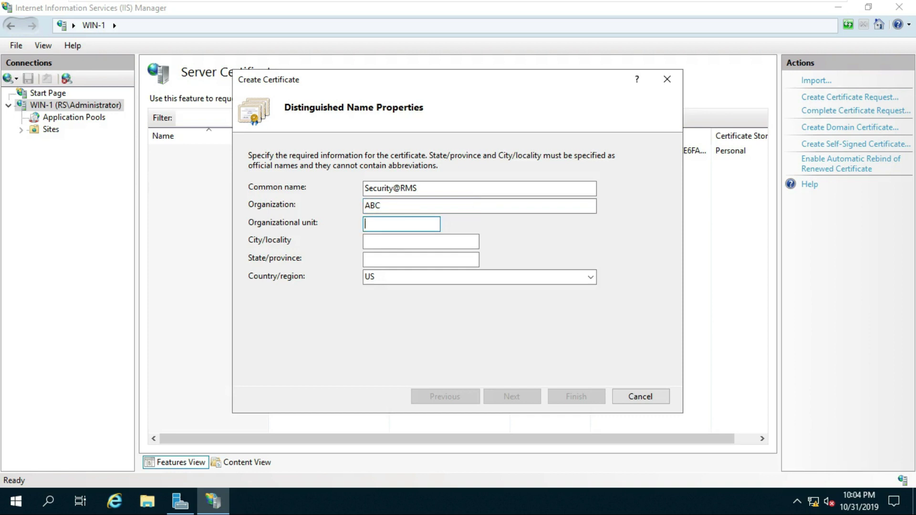
text(DC)
click(401, 242)
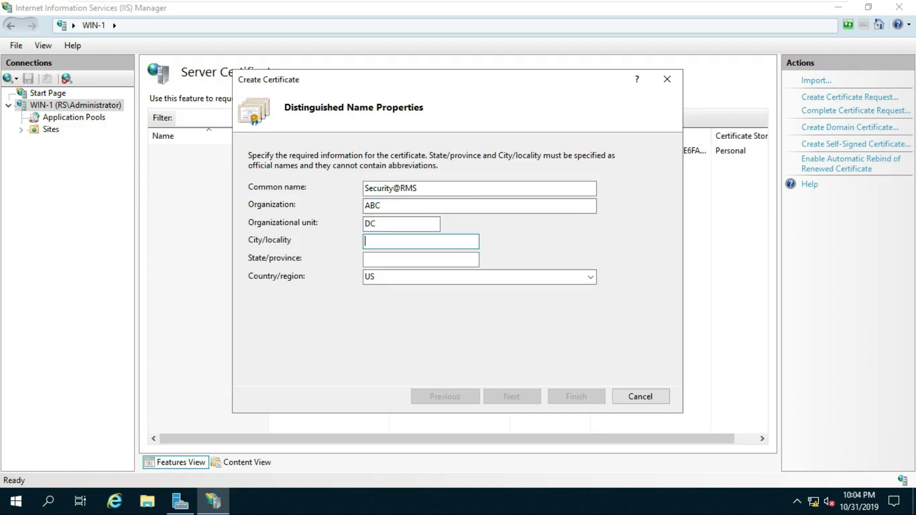
text(New Delhi)
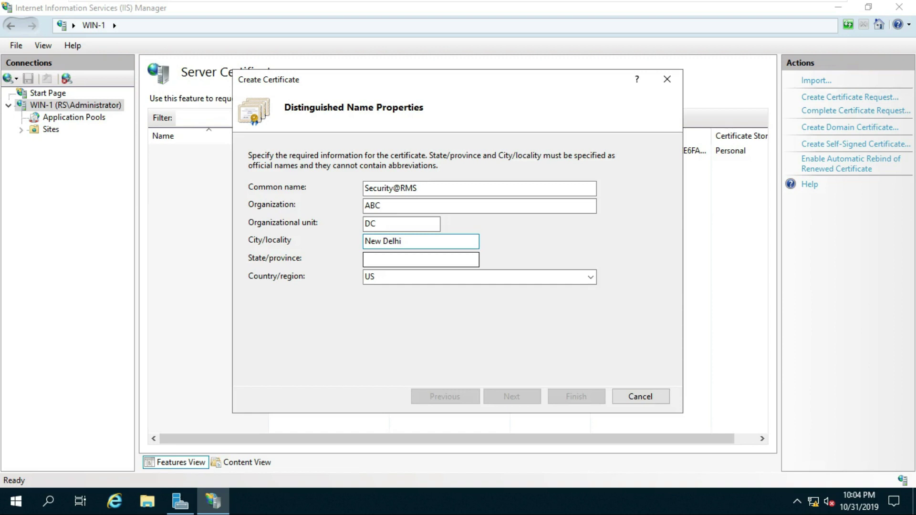
click(420, 259)
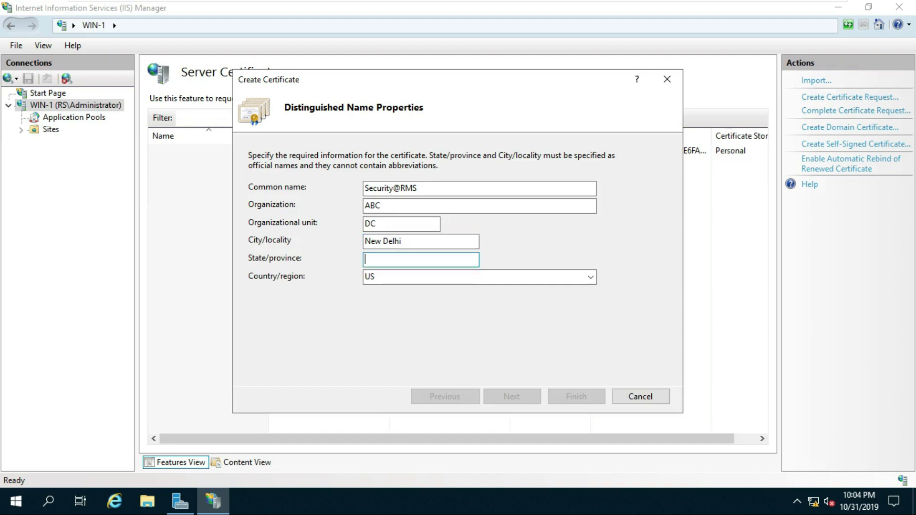
text(New Delhi)
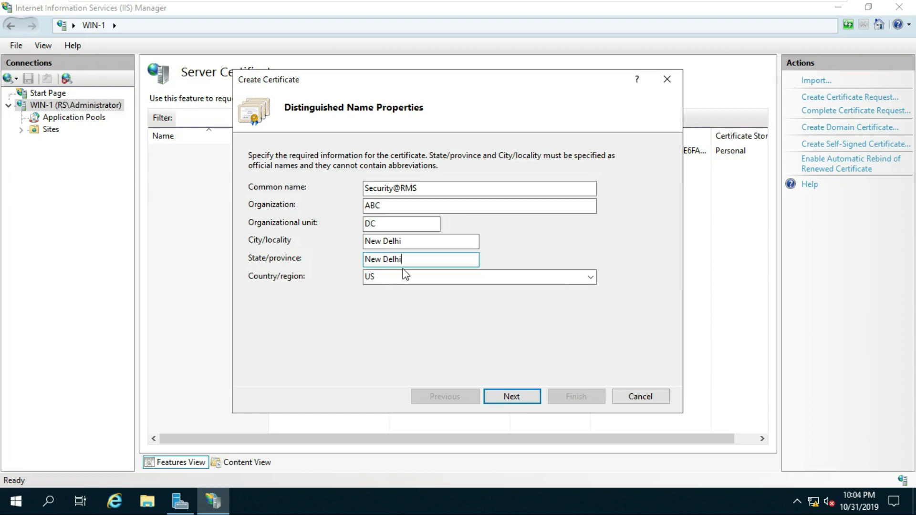
key(Tab)
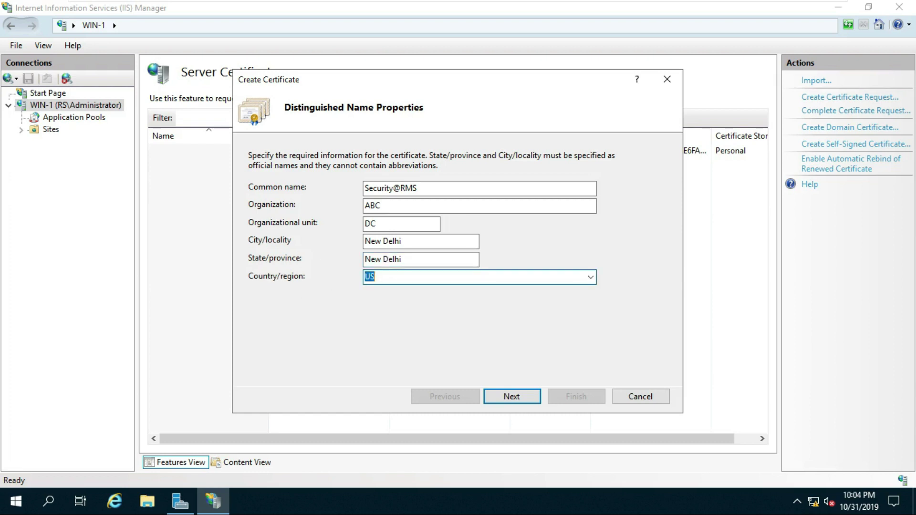
key(BackSpace)
click(520, 403)
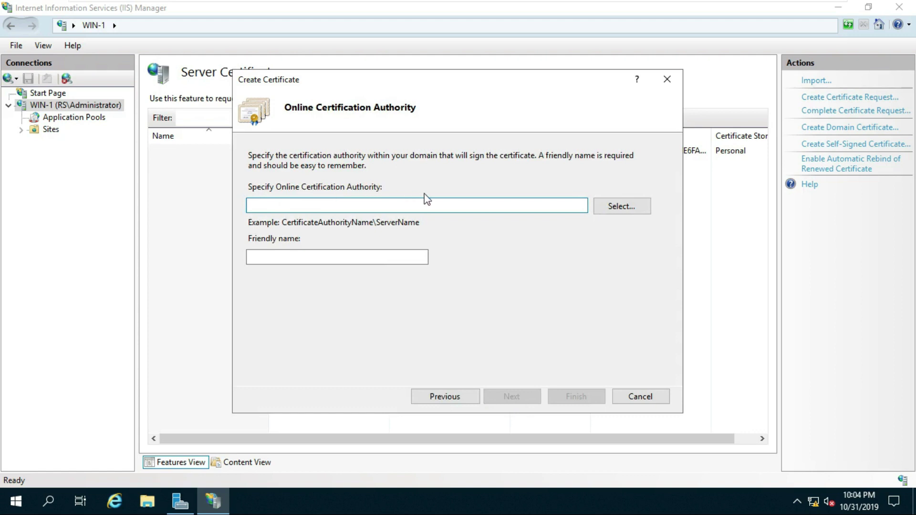
- Select SERVER1-CA as the certificate's signing authority
click(602, 206)
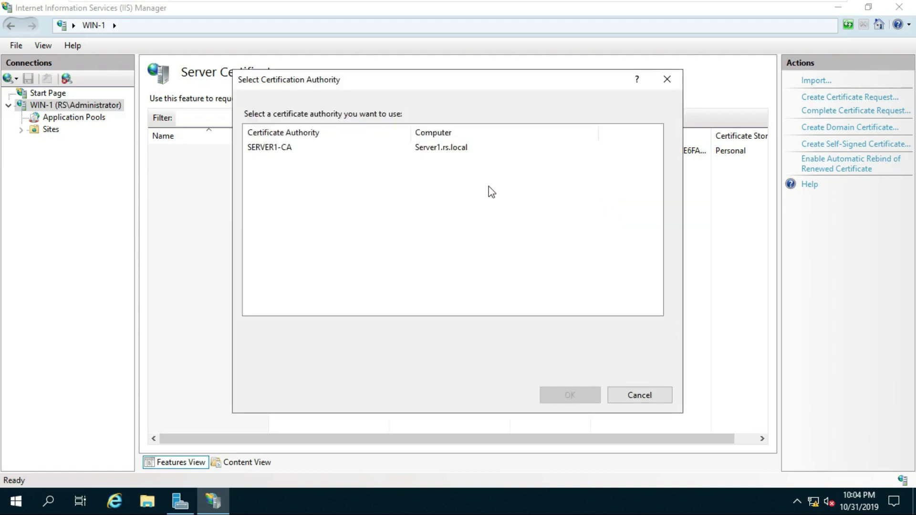
click(283, 151)
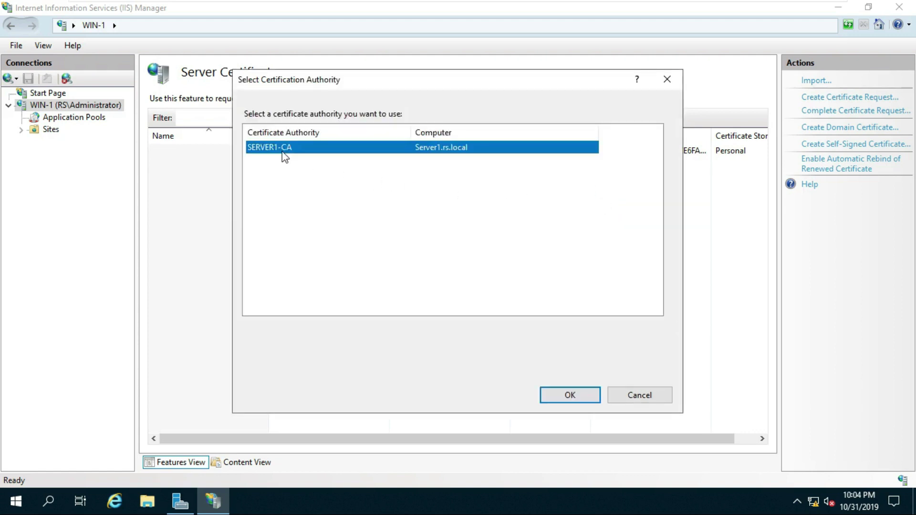
click(570, 395)
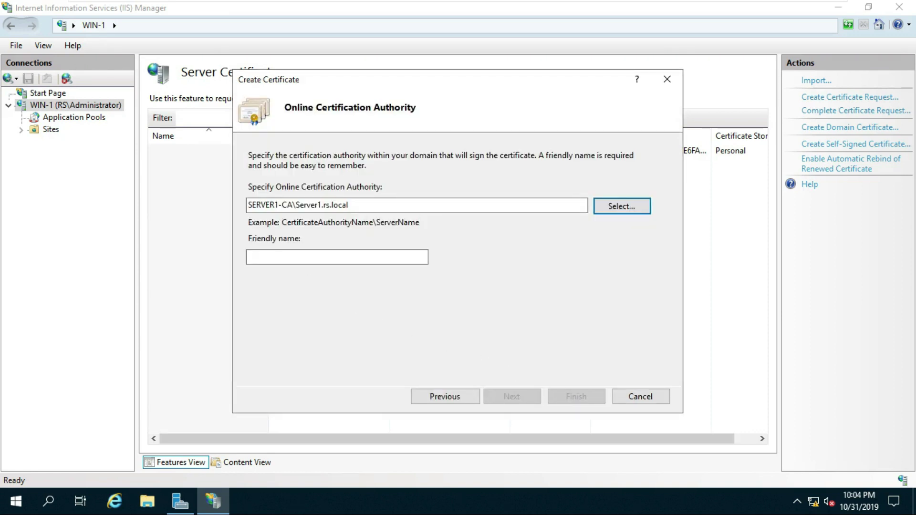
- Give the certificate friendly name RMS, create it, and close IIS Manager
click(249, 257)
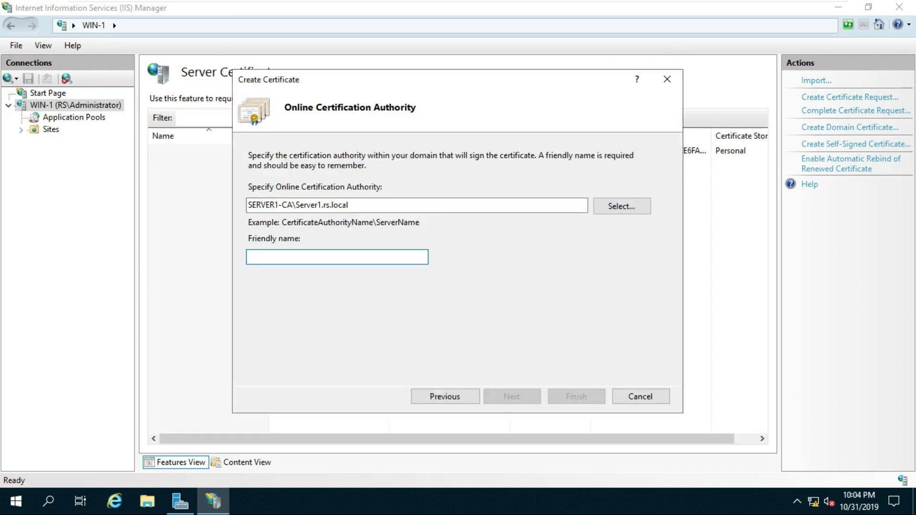
text(RMS)
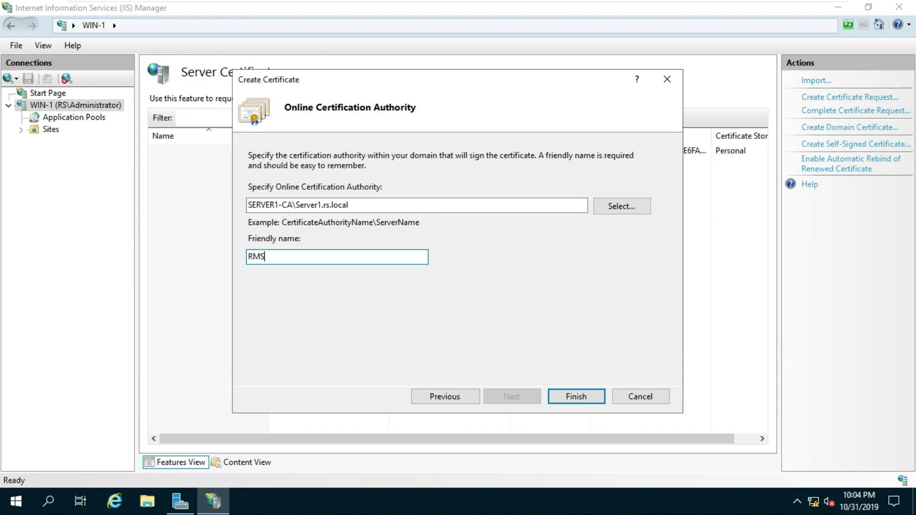
click(575, 397)
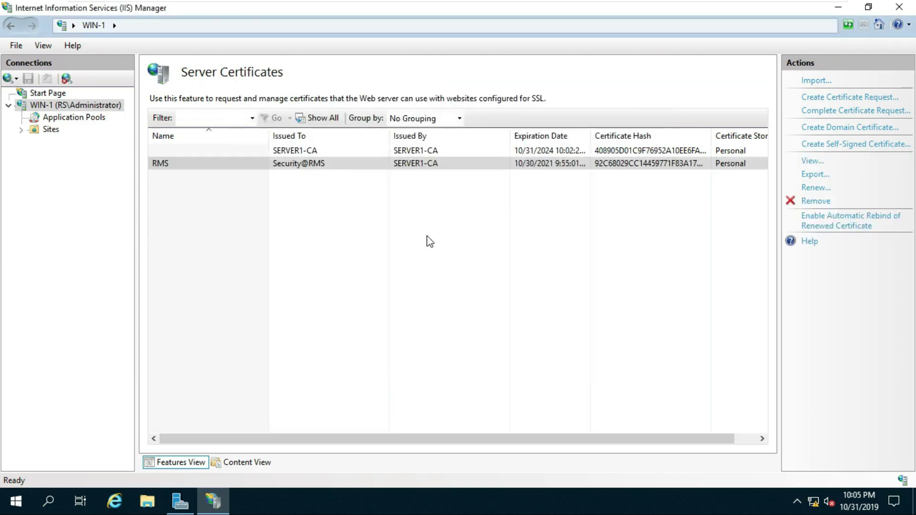
click(281, 164)
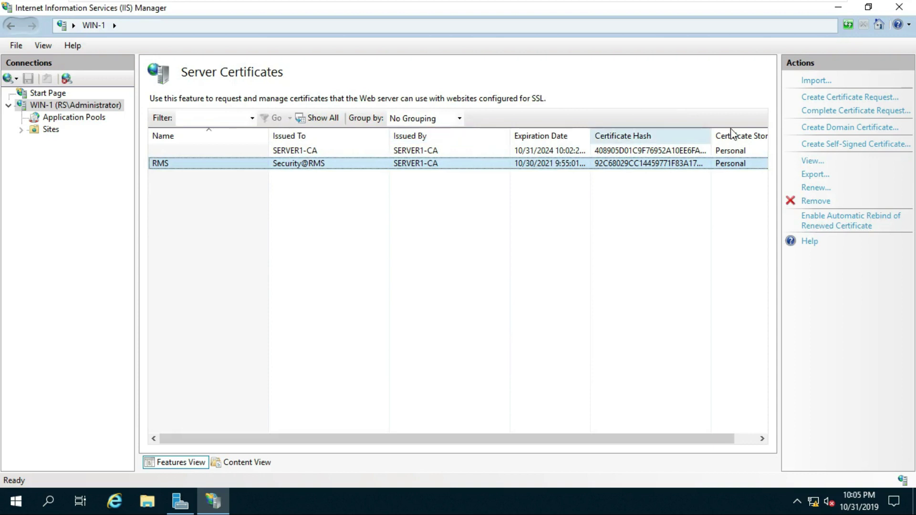
click(900, 10)
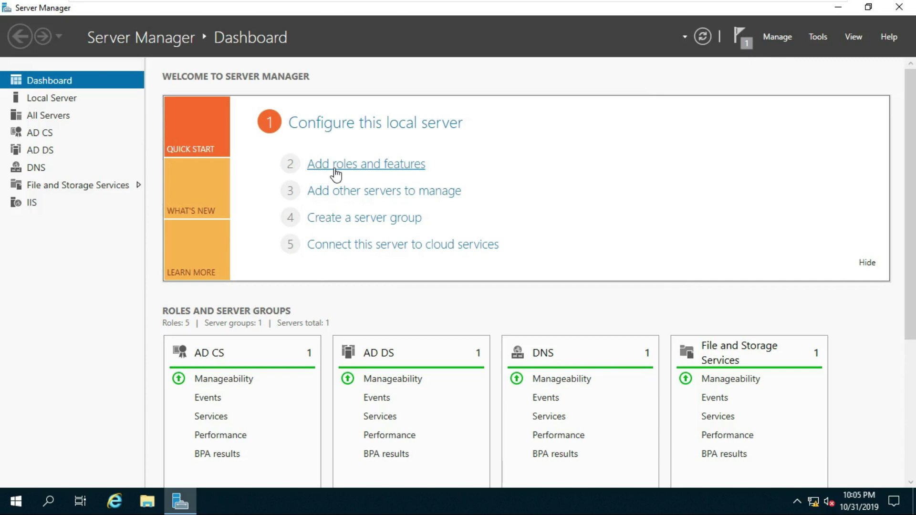
- Add the AD RMS role with its required features on Server1.rs.local
click(371, 165)
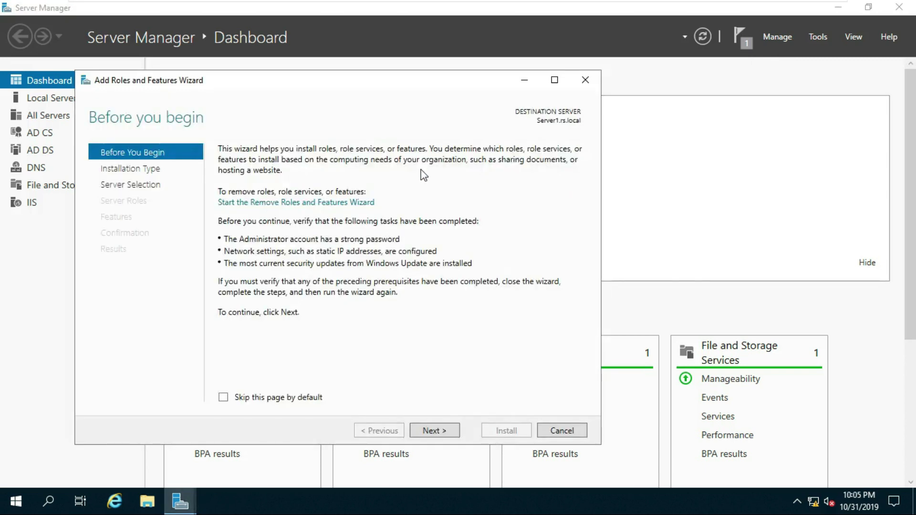
click(428, 434)
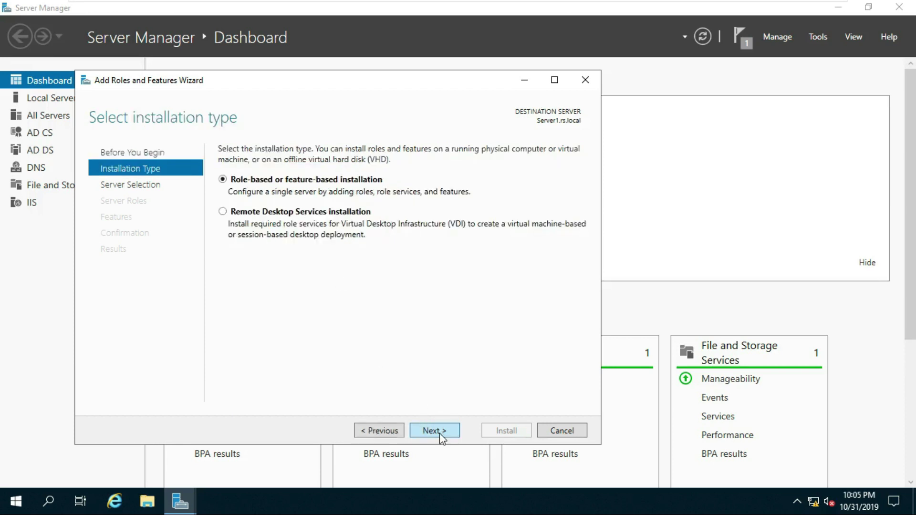
click(440, 432)
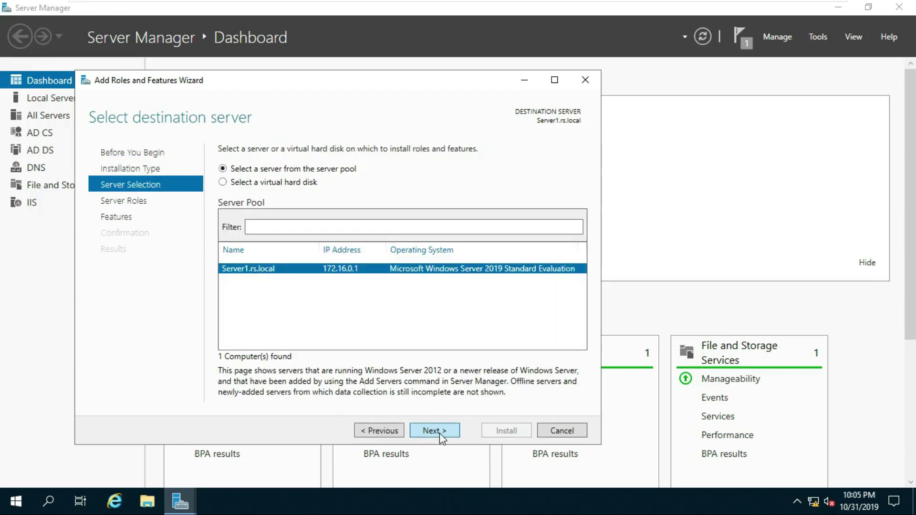
click(439, 432)
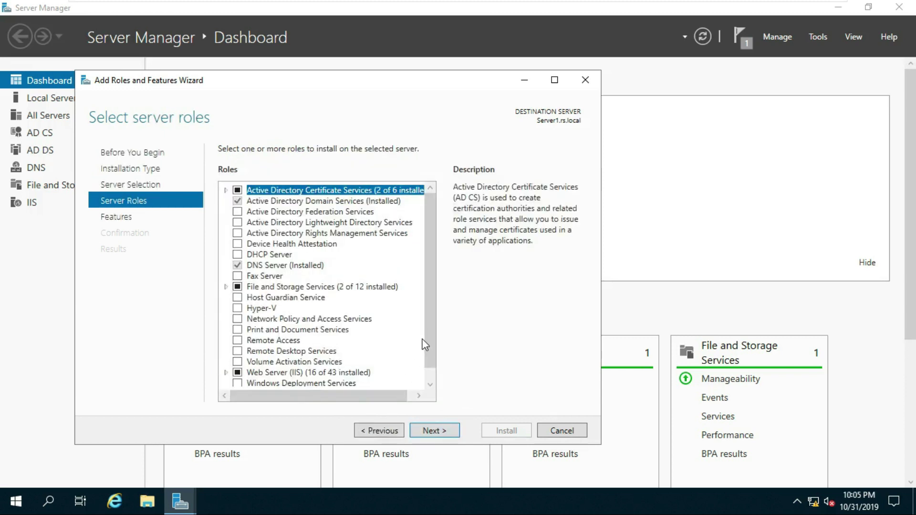
click(334, 234)
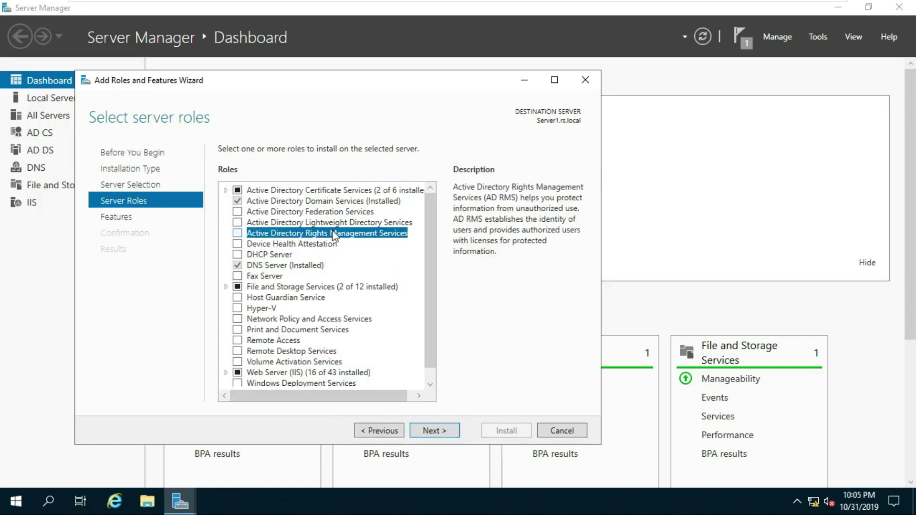
click(236, 234)
click(375, 377)
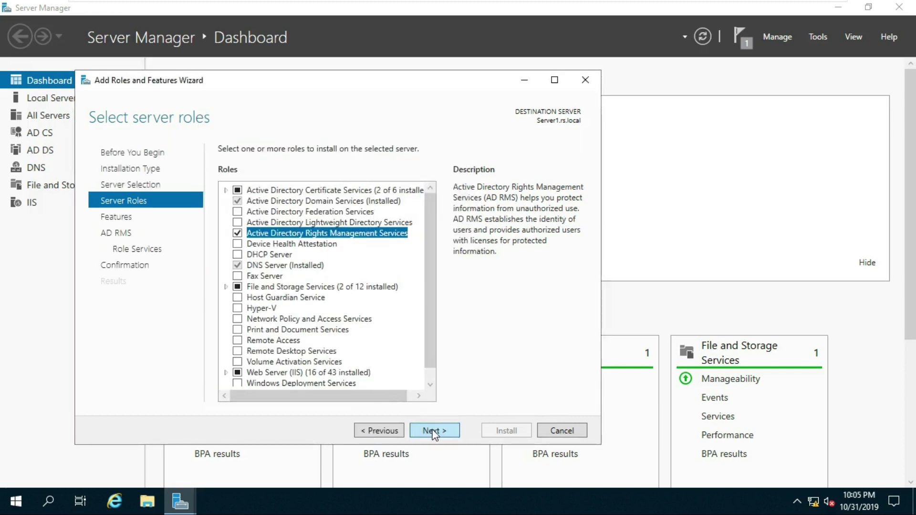
- Keep the default features and role services, allow automatic restart, and install
click(431, 432)
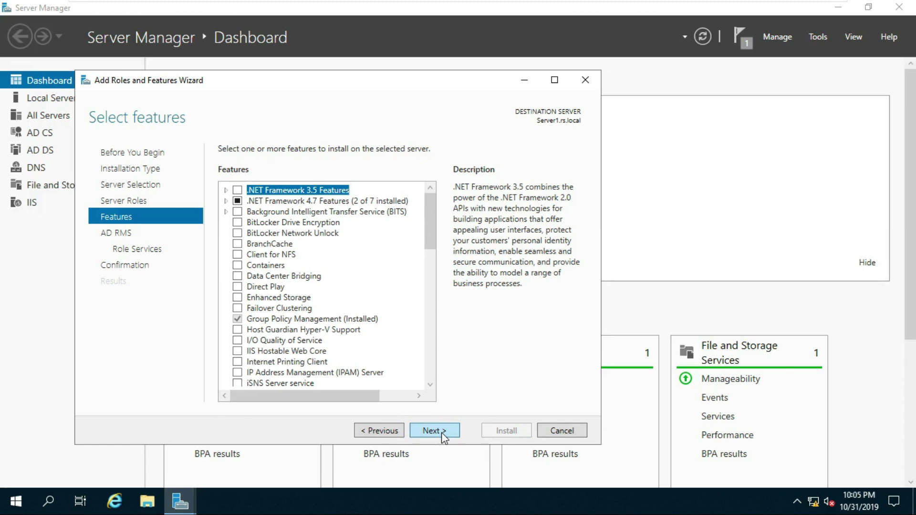
click(441, 432)
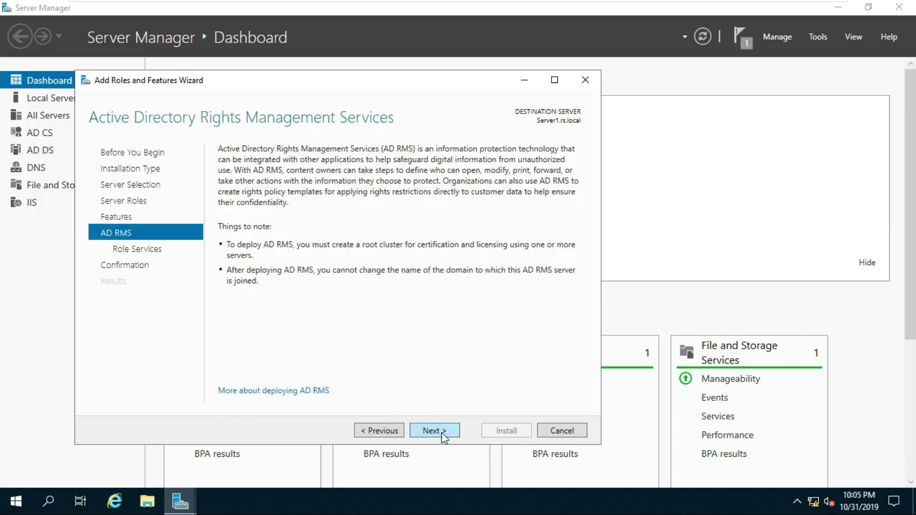
click(442, 430)
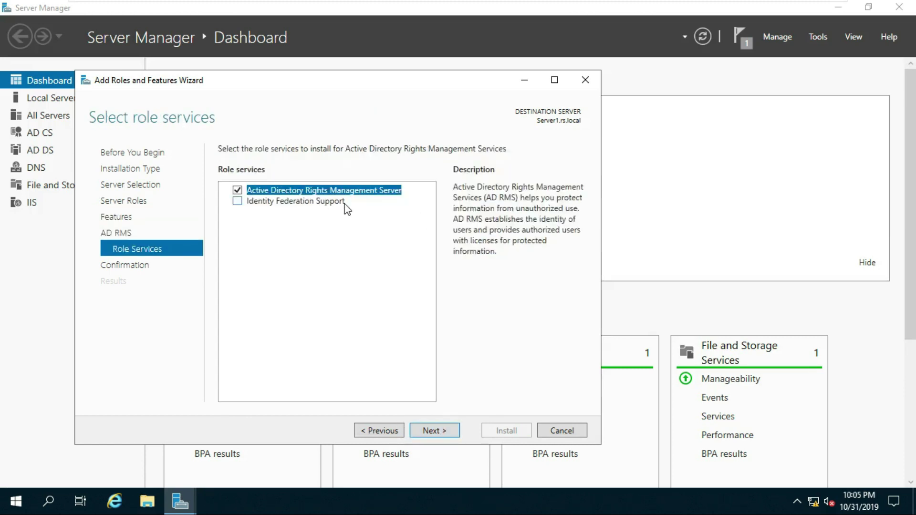
click(433, 431)
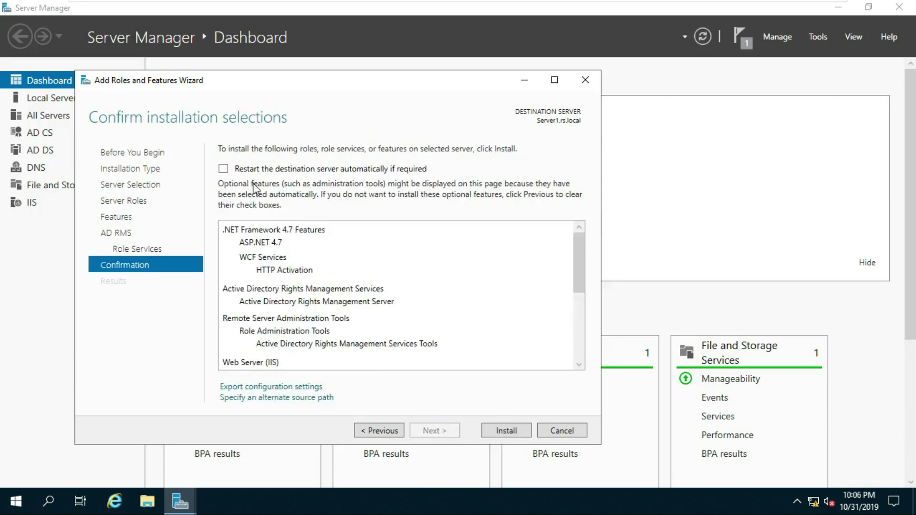
click(222, 169)
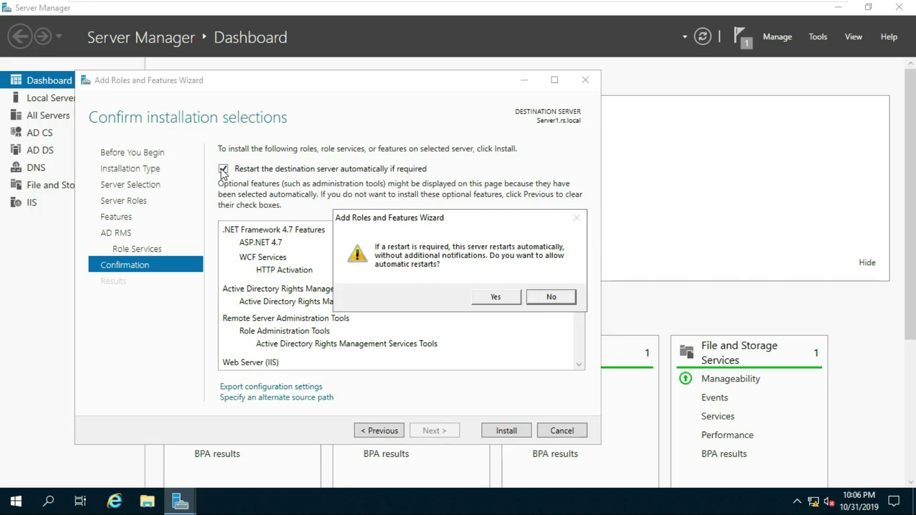
click(496, 298)
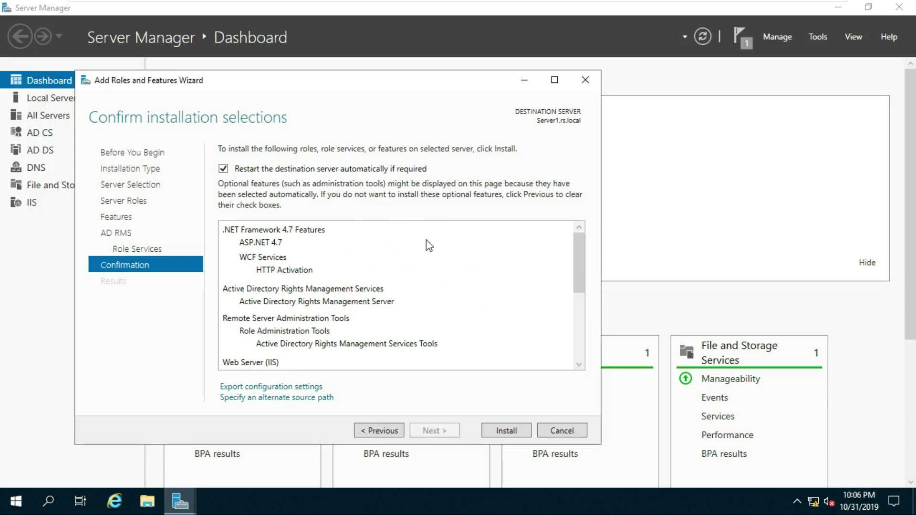
click(506, 430)
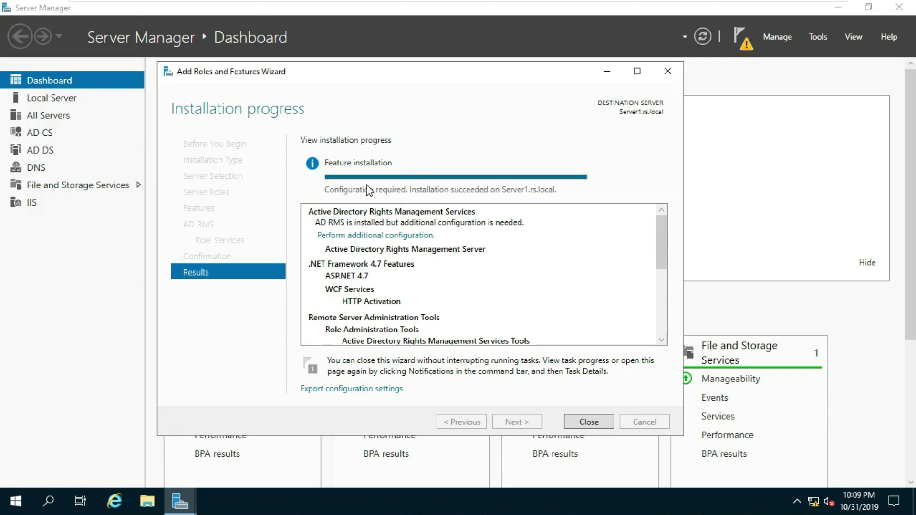
- Begin AD RMS configuration of a new cluster using Windows Internal Database
click(390, 236)
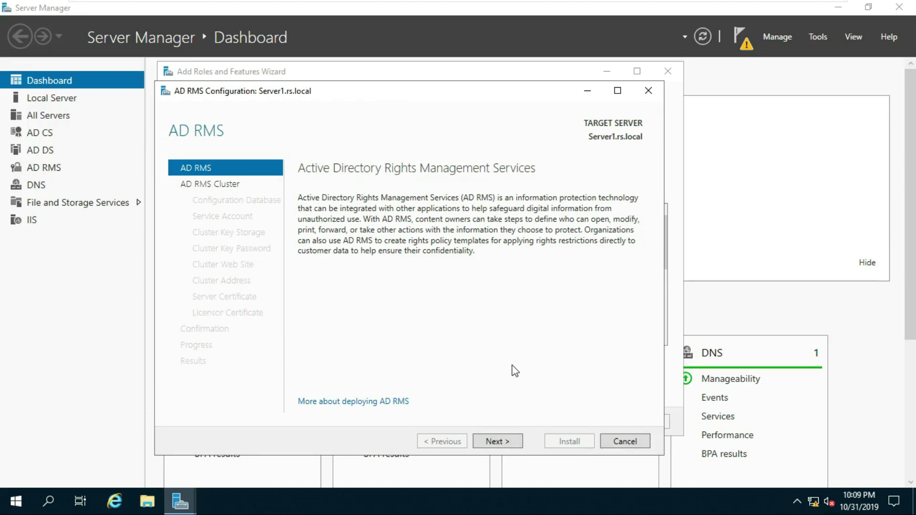
click(502, 442)
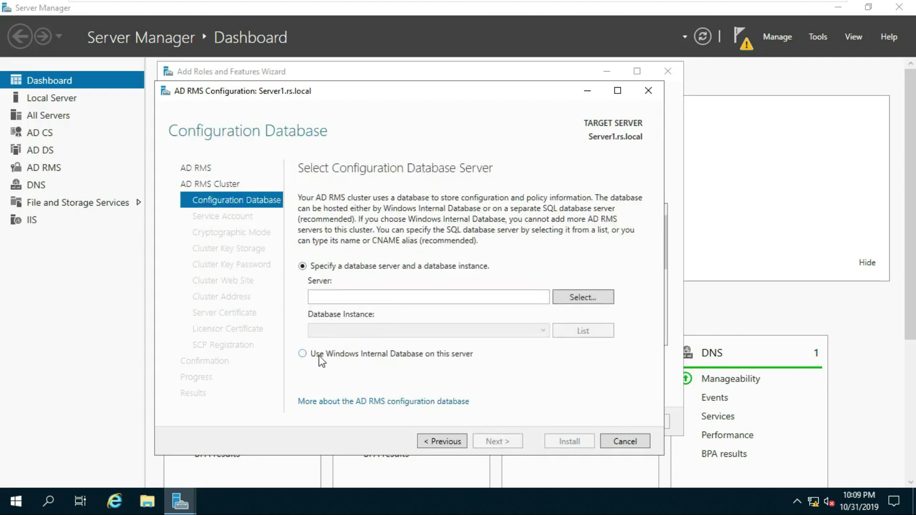
click(302, 354)
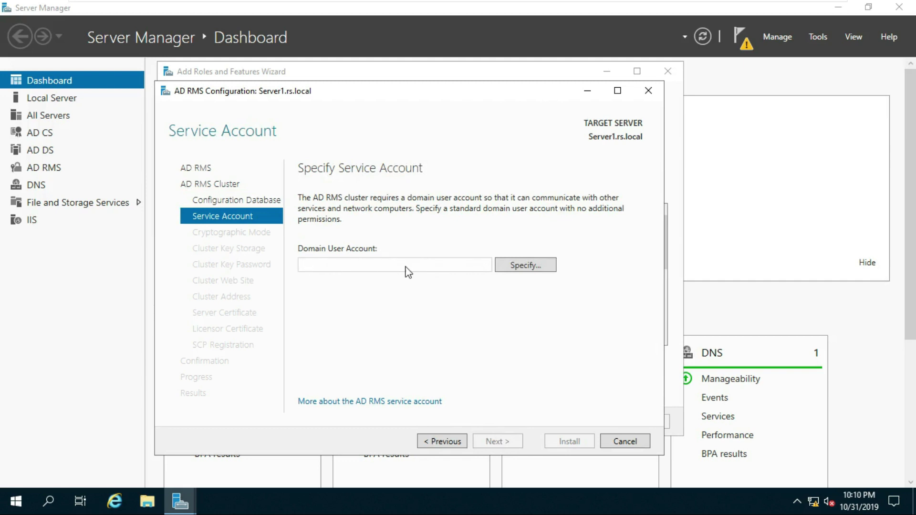
- Specify the domain service account's user name and password
click(519, 267)
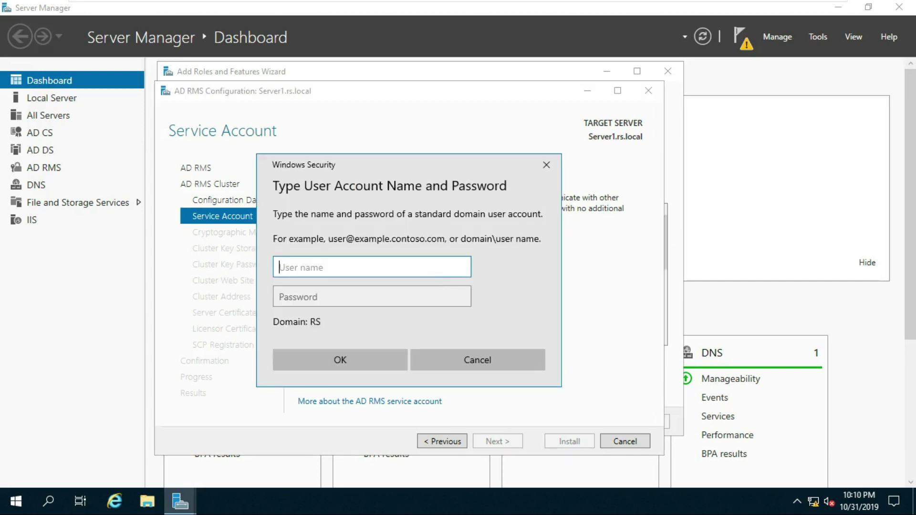
text(radmin)
key(Tab)
text(*******)
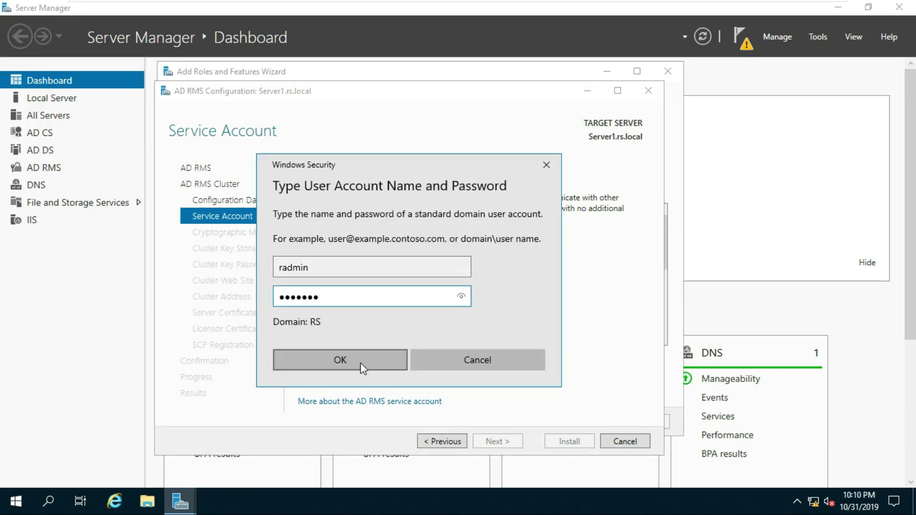
click(360, 362)
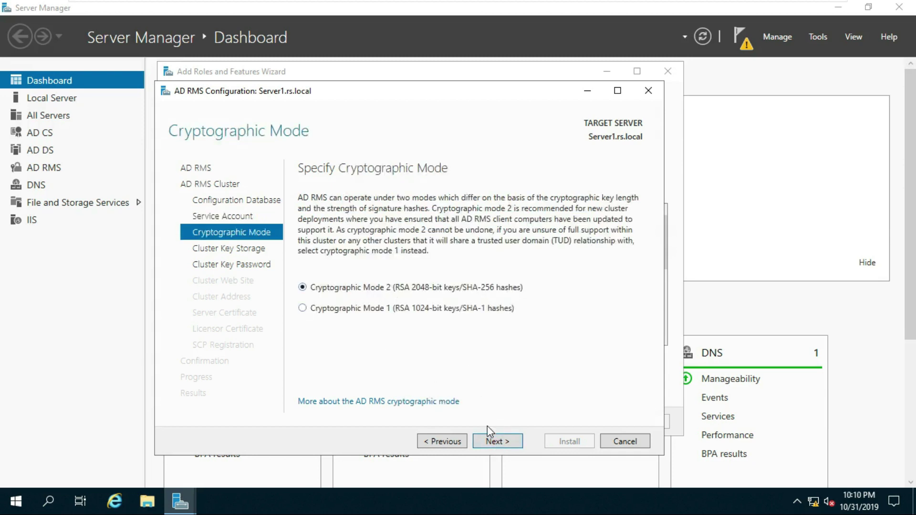
- Keep Cryptographic Mode 2 and centrally managed key storage, and set the cluster key password
click(496, 440)
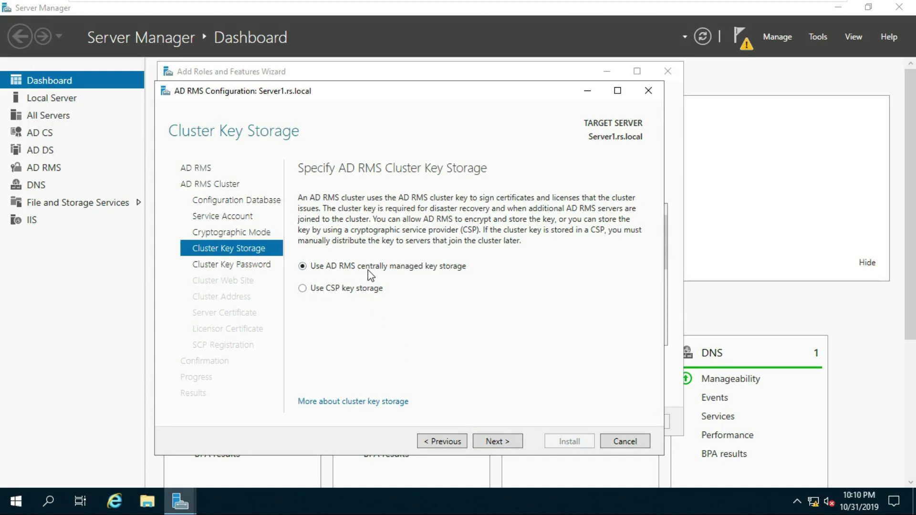
click(506, 443)
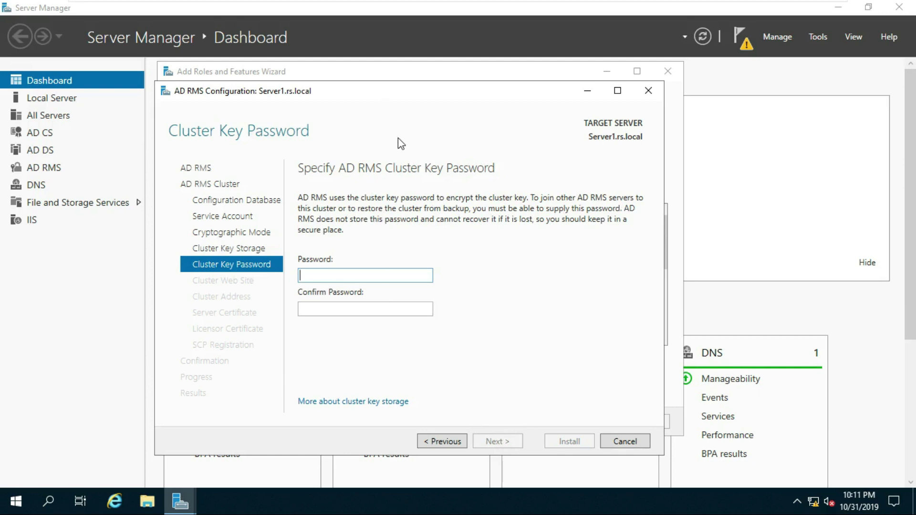
key(Tab)
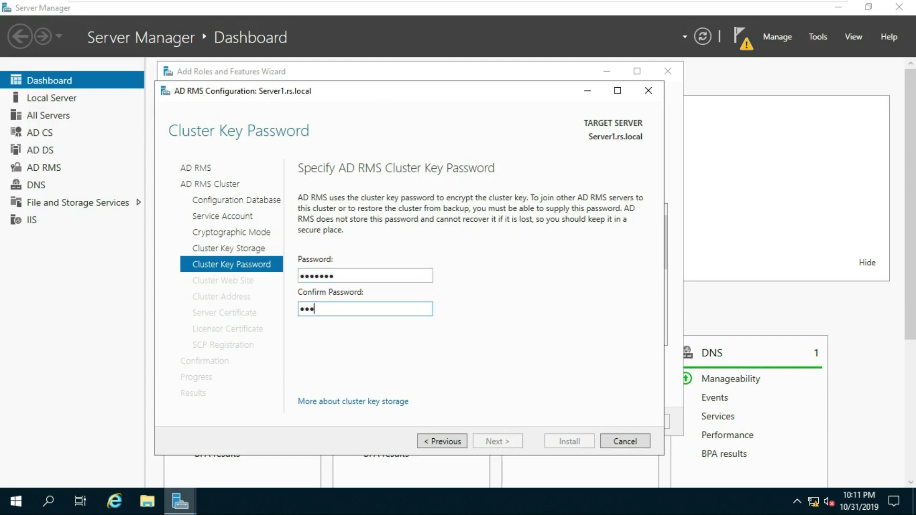
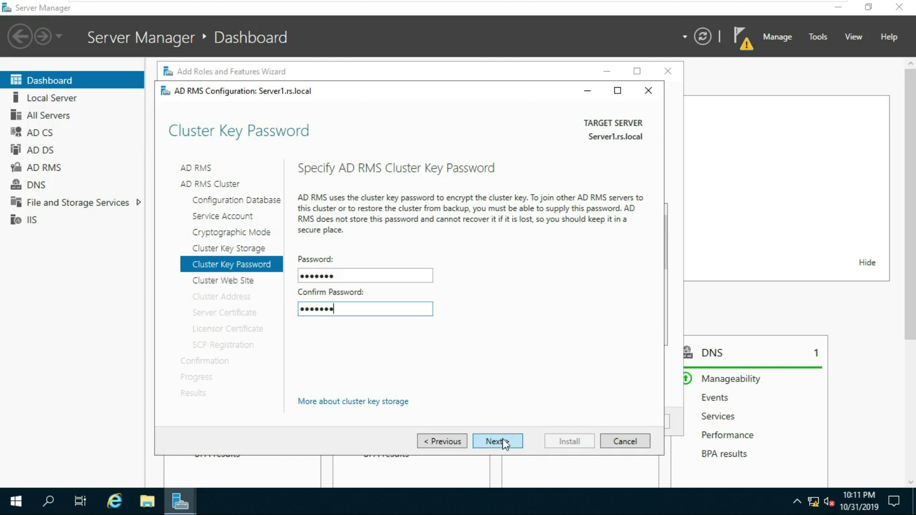
click(497, 440)
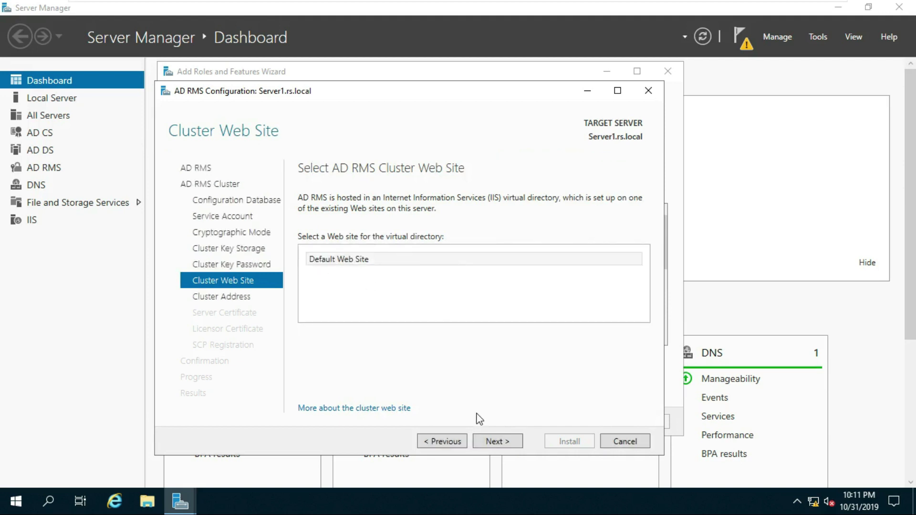
- Keep Default Web Site and enter server1 as the cluster address FQDN
click(504, 441)
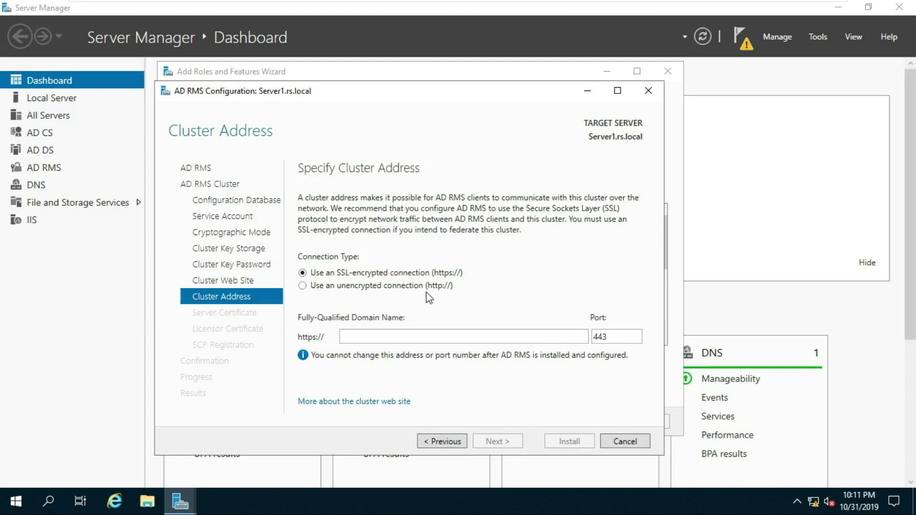
click(341, 337)
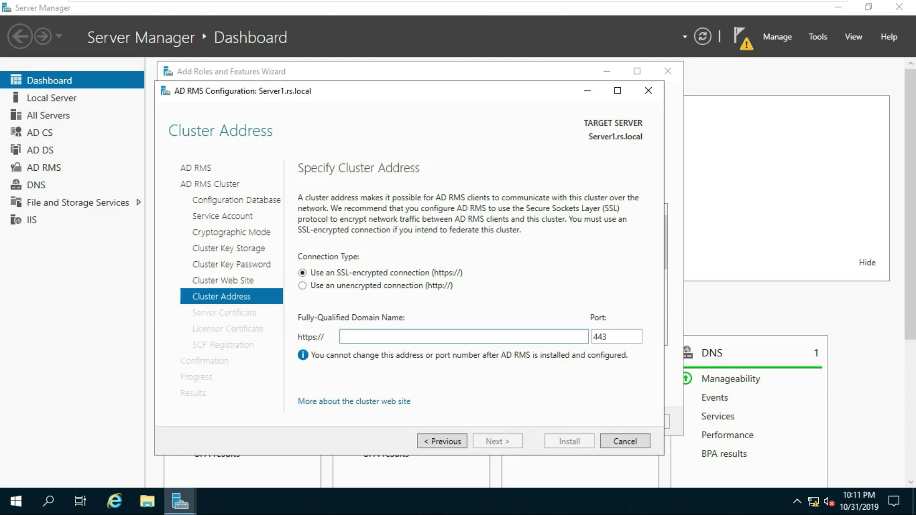
text(server)
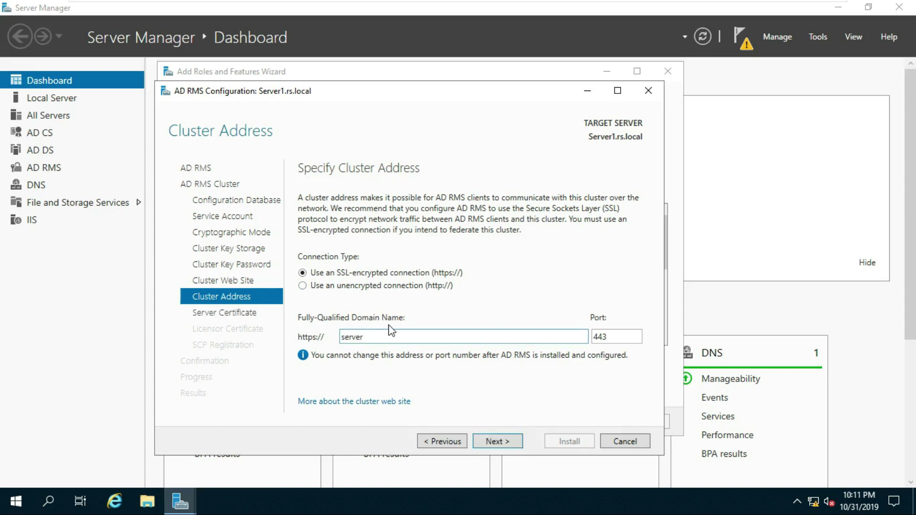
text(1.rs.local)
- Accept the server1.rs.local cluster address and use the Security@RMS certificate for SSL
click(500, 444)
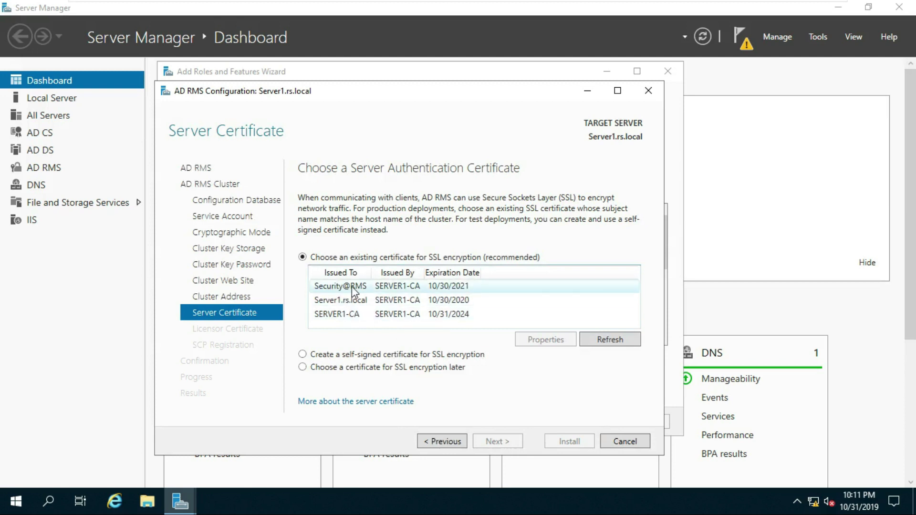
click(405, 288)
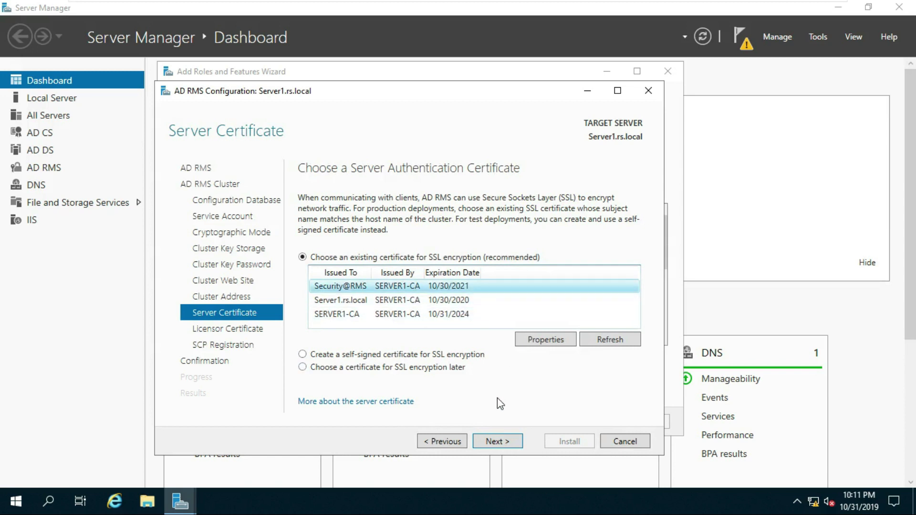
click(498, 441)
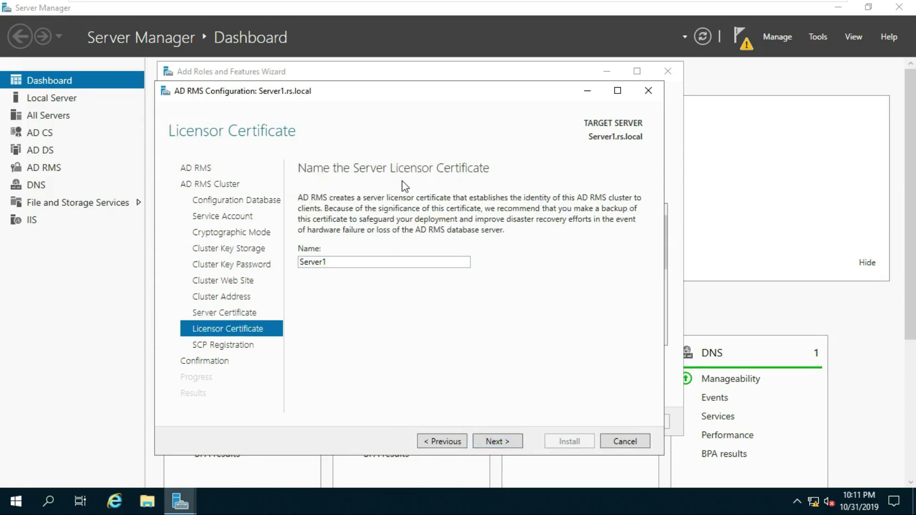
- Keep Server1 as licensor certificate name, register the SCP, install, and close both wizards
click(496, 440)
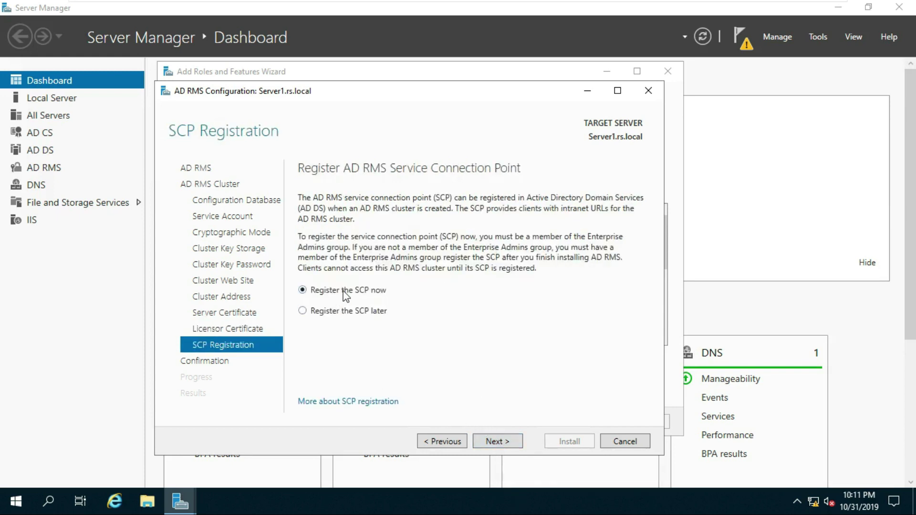
click(497, 437)
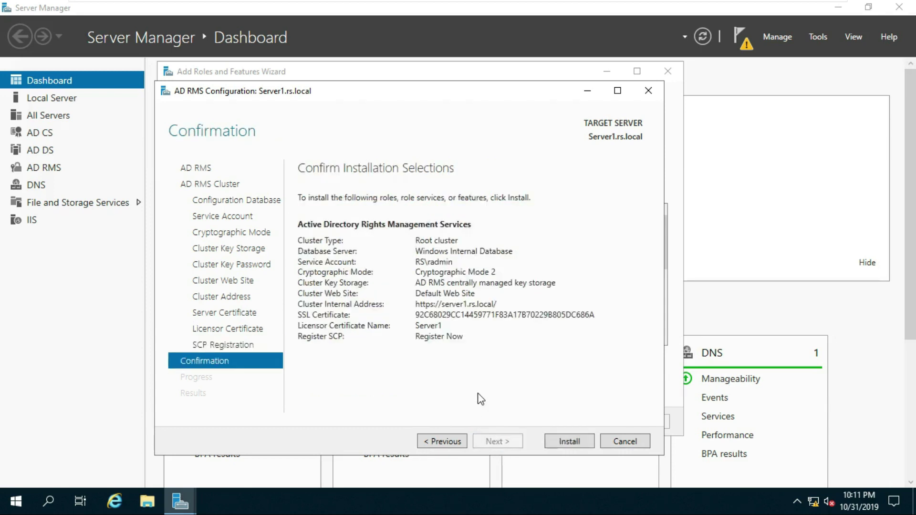
click(563, 443)
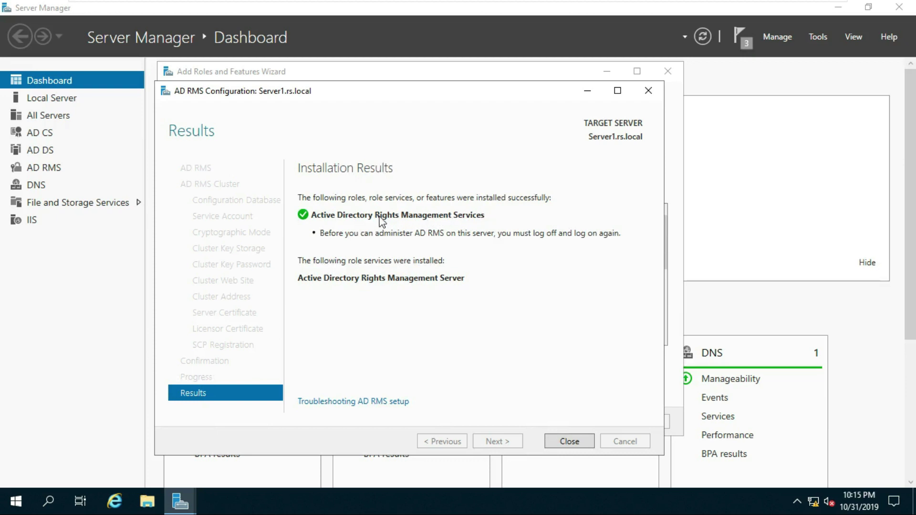
click(566, 440)
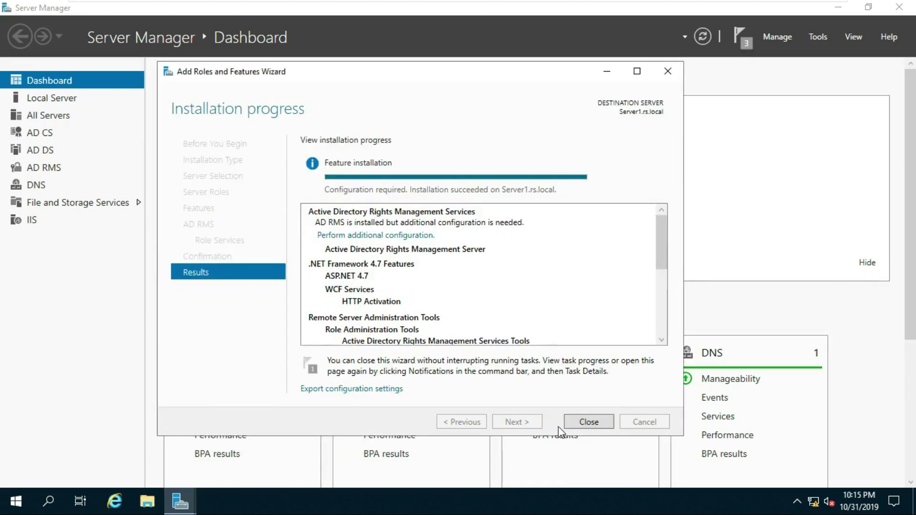
click(589, 422)
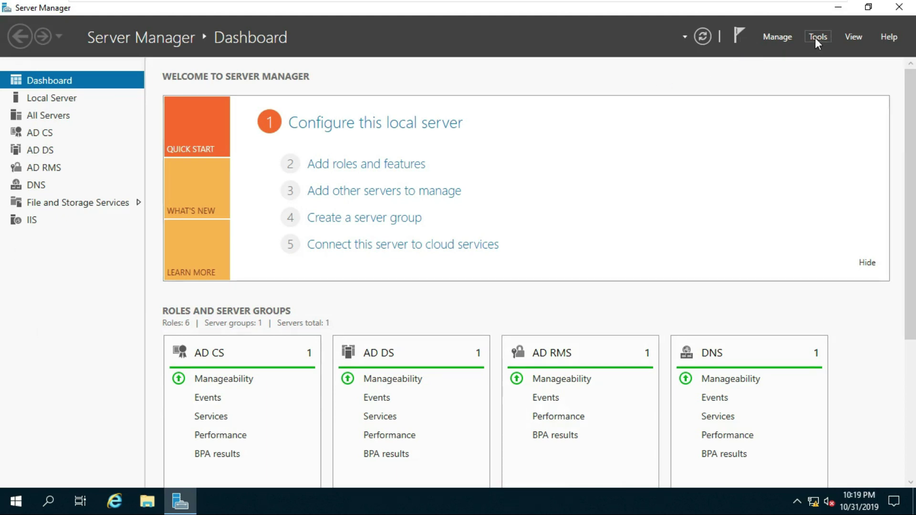
- Open the Active Directory Rights Management Services console, accept the security alert, and maximize it
click(816, 39)
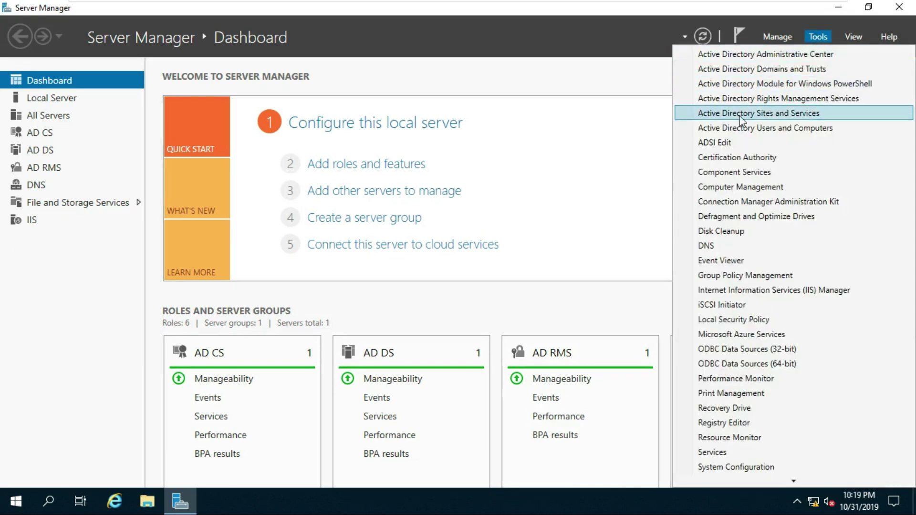
click(817, 99)
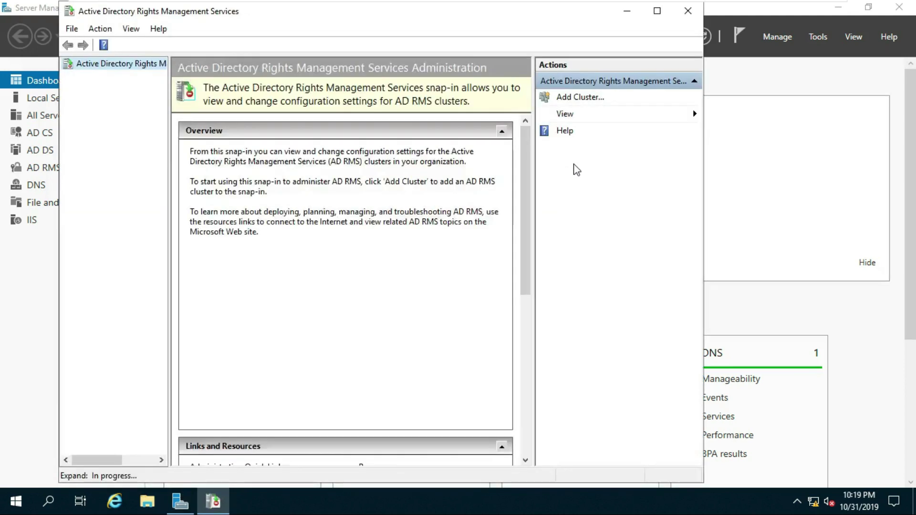
click(310, 329)
click(656, 14)
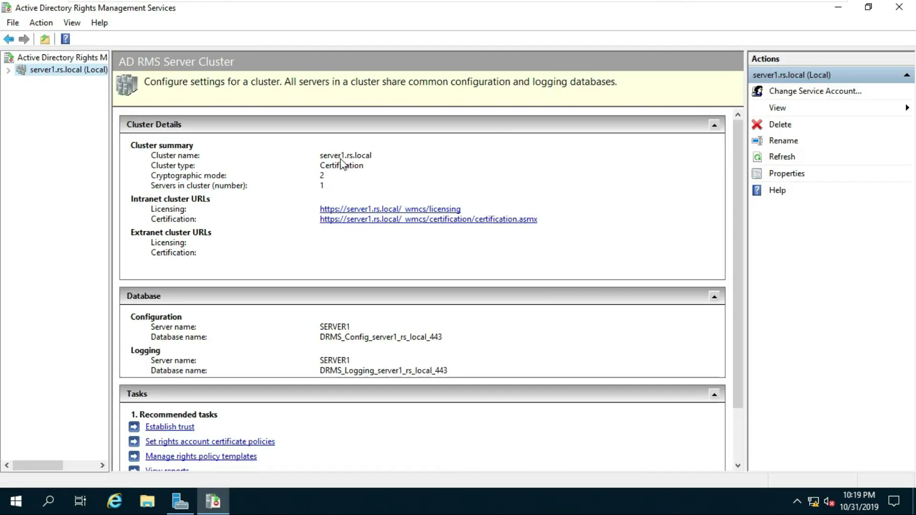
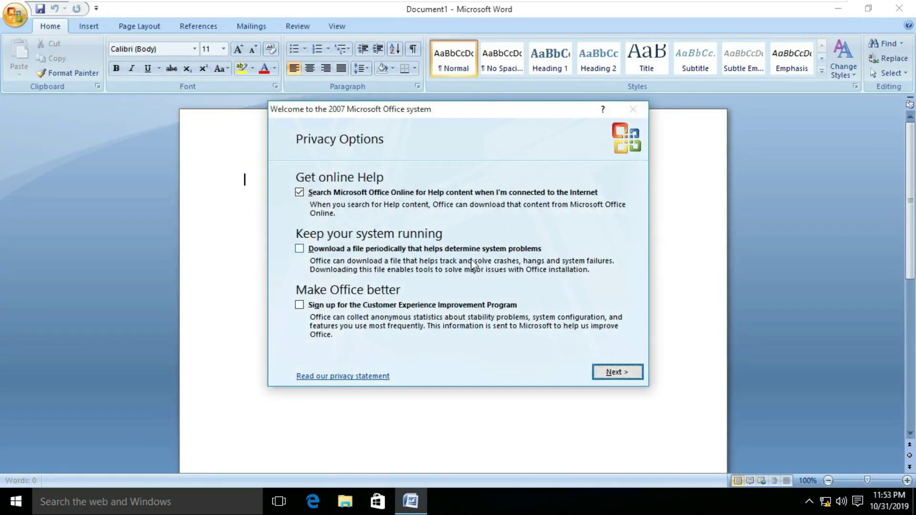
- Finish Word's first-run setup without Microsoft Update, then type 'Testing adrms' on the page
click(605, 372)
click(374, 263)
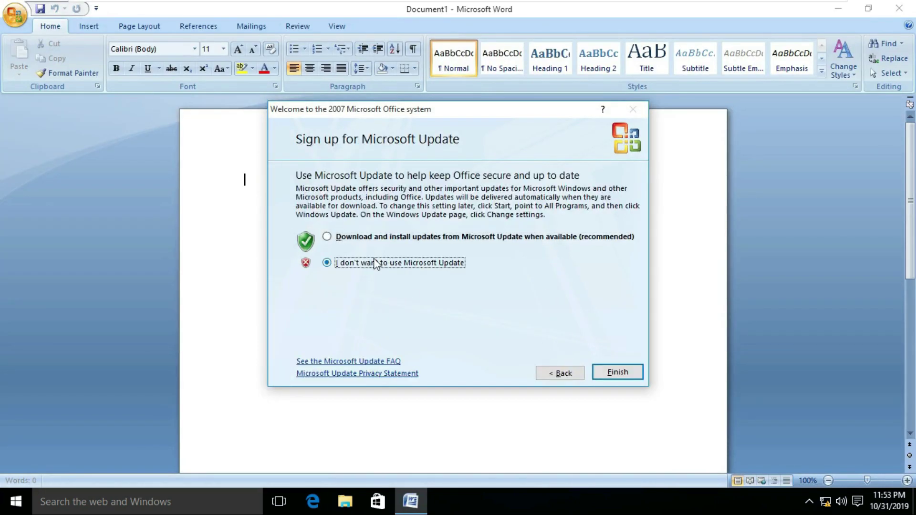
click(614, 372)
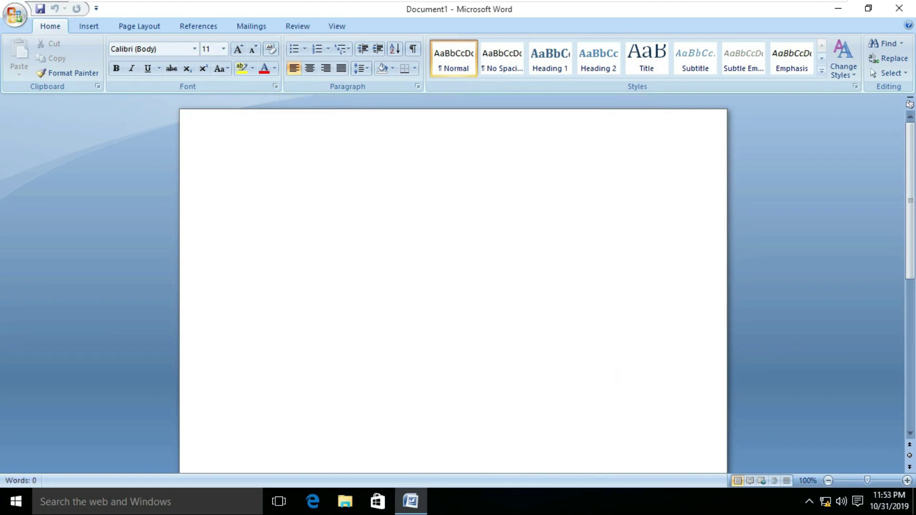
double_click(290, 248)
text(Testing)
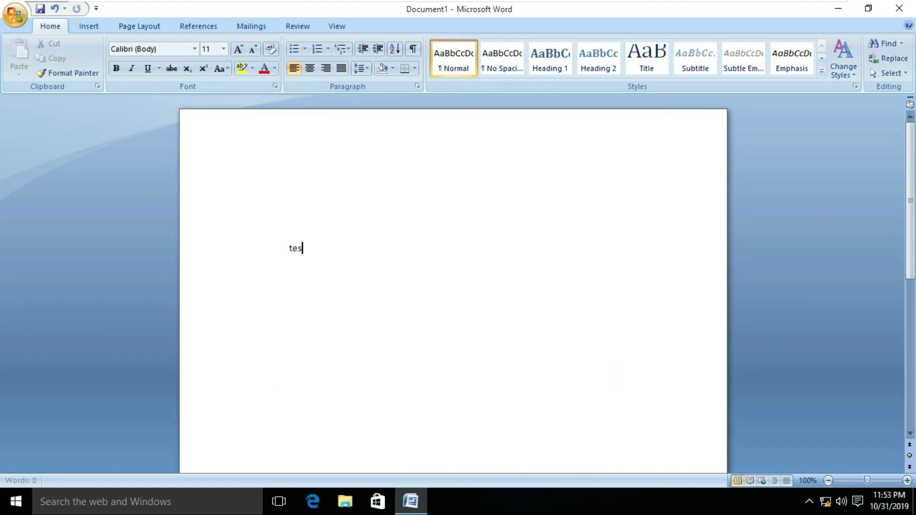
text( adrms)
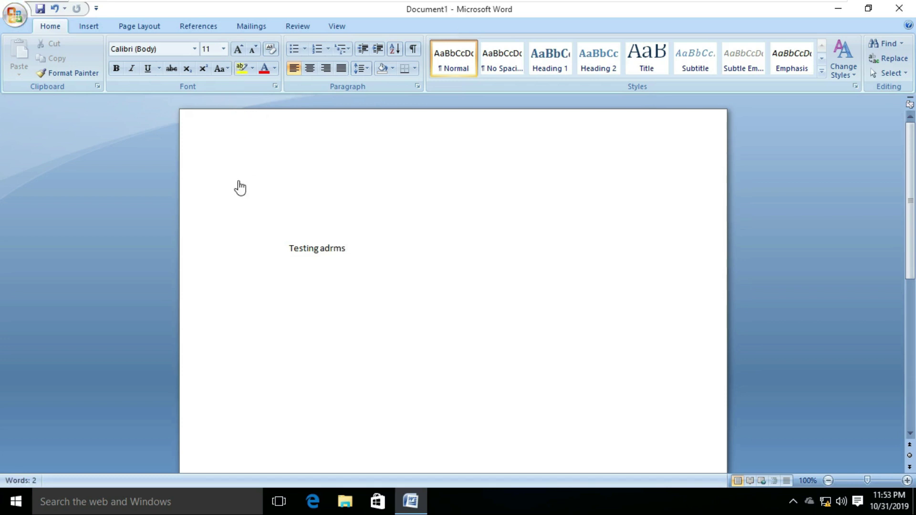
- Choose Prepare > Restrict Permission > Restricted Access and accept the security alert
click(12, 18)
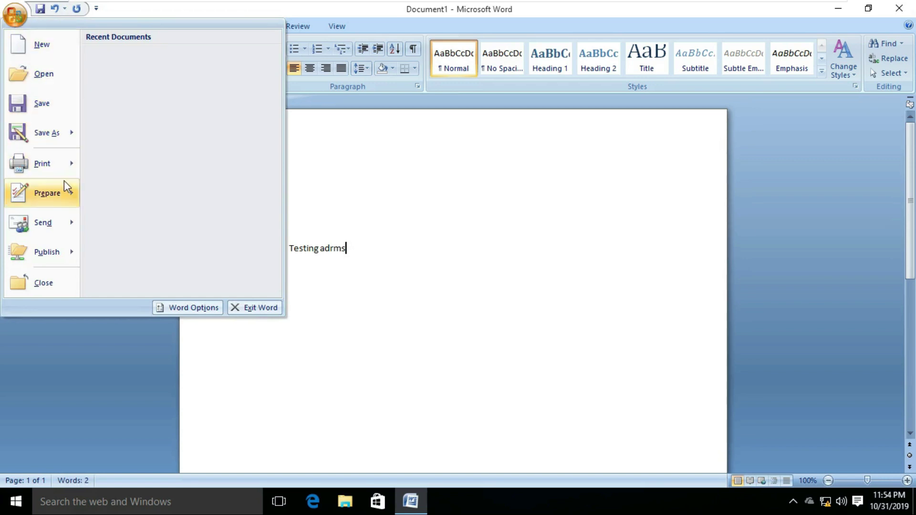
mouse_move(67, 193)
mouse_move(161, 173)
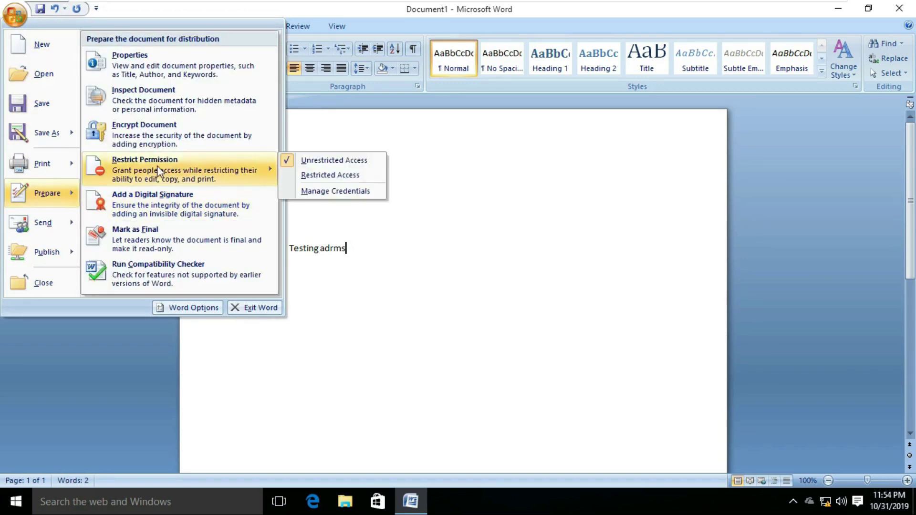
click(346, 177)
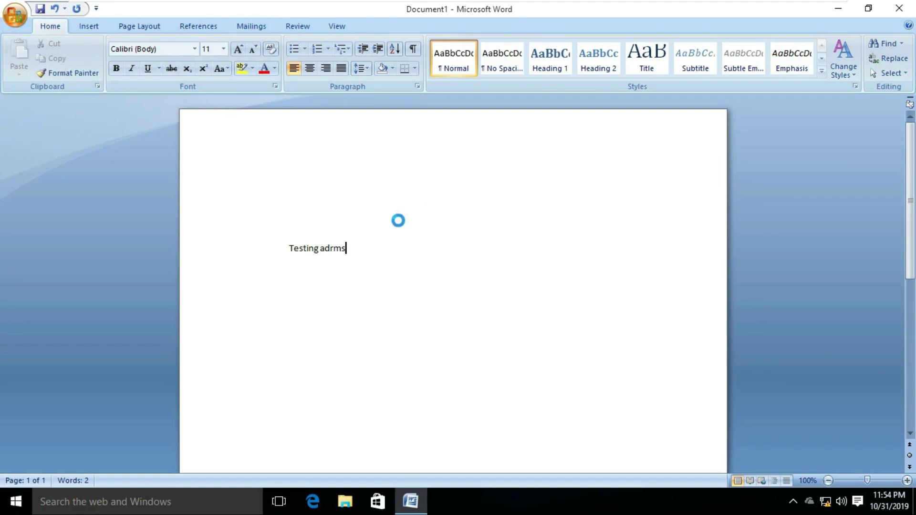
click(369, 279)
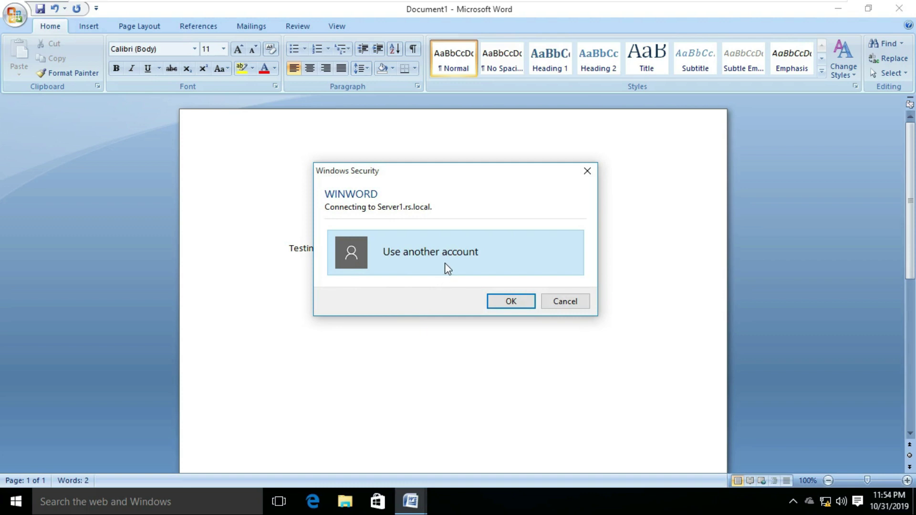
- Sign in to the rights server with another domain account's user name and password
click(430, 268)
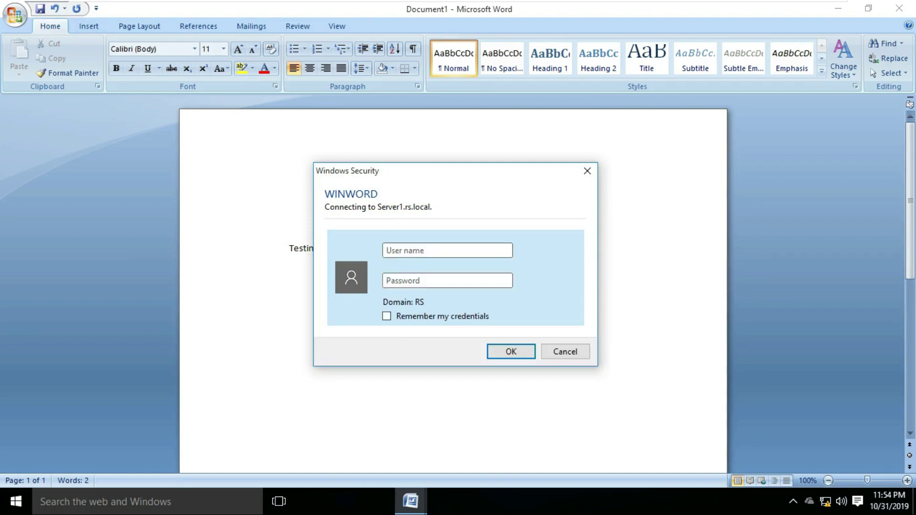
text(vineet)
key(Tab)
text(*******)
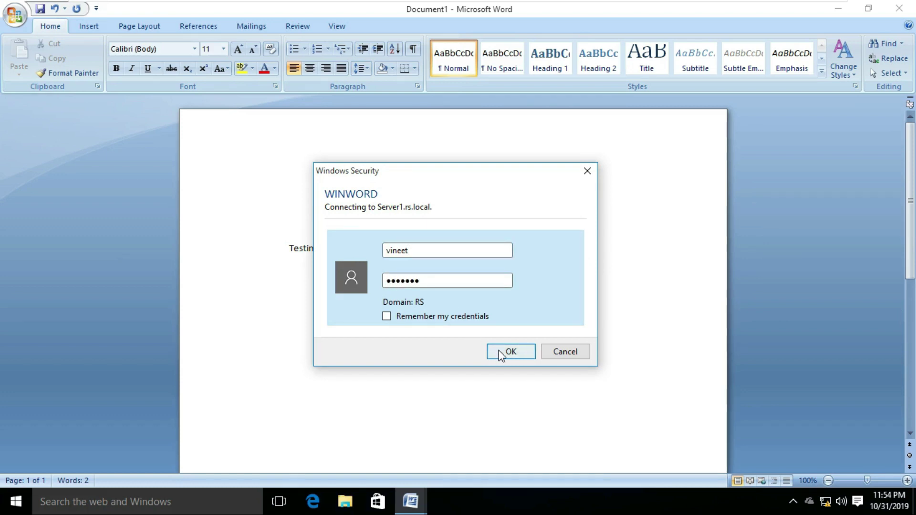
click(500, 356)
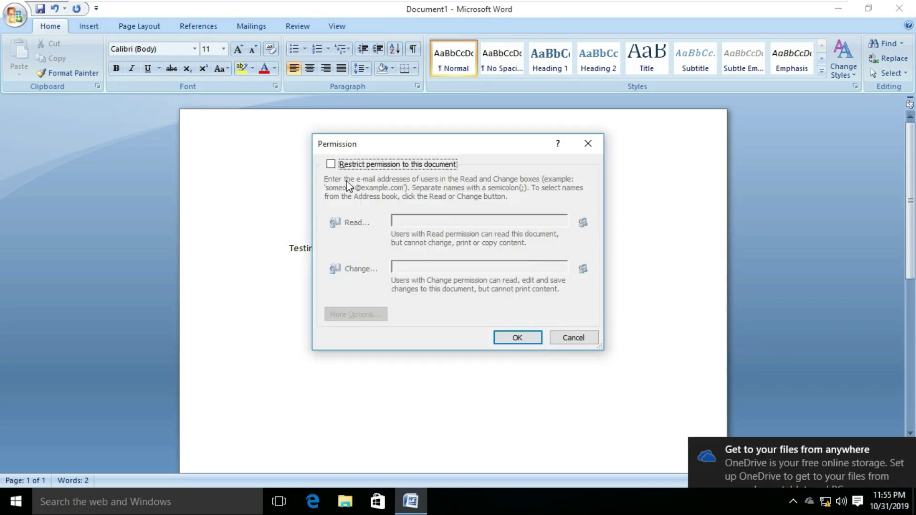
- Restrict the document, granting one domain user's address Read access and another's Change access
click(352, 168)
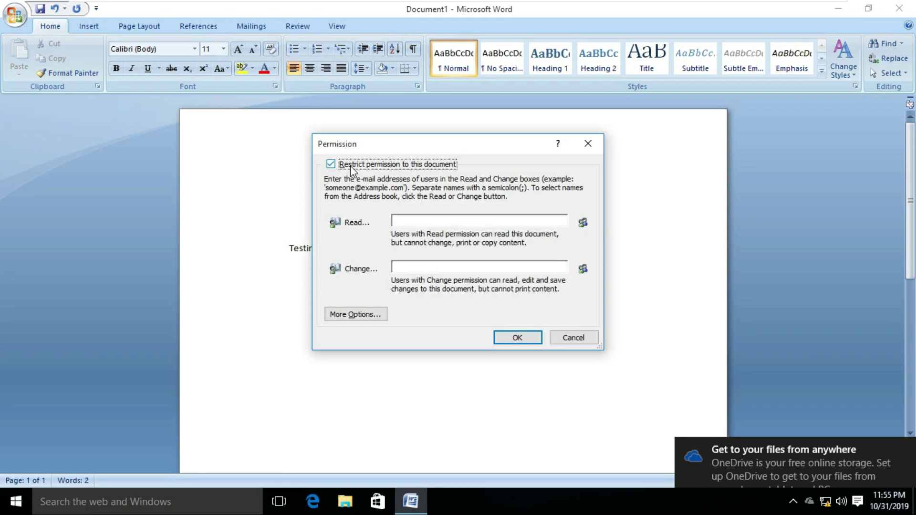
key(Tab)
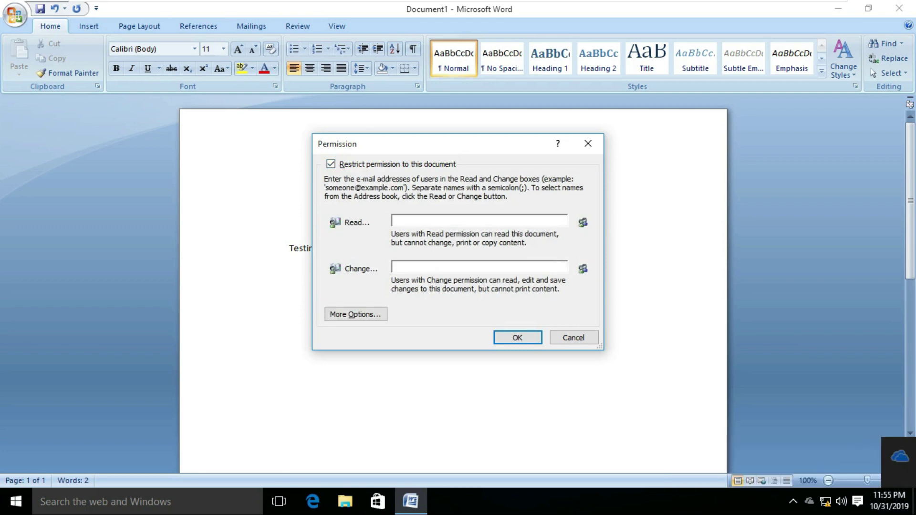
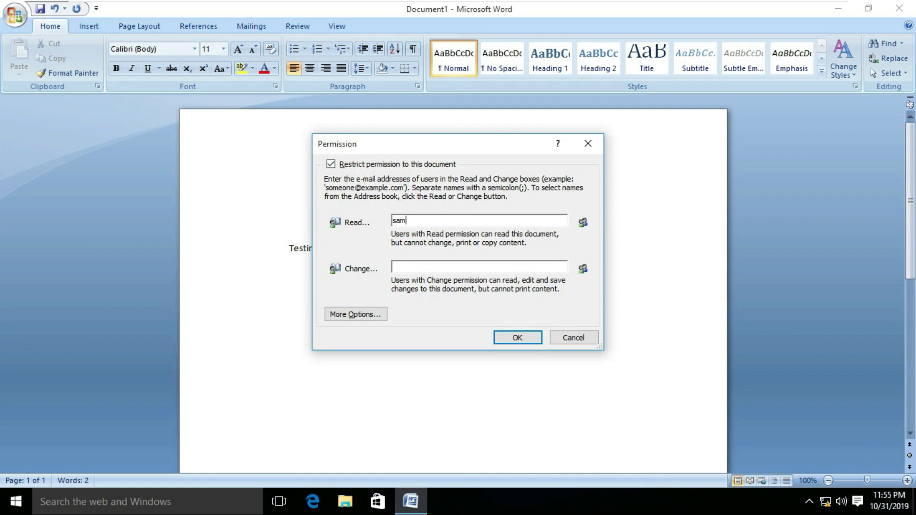
click(393, 267)
click(520, 342)
- Save the document as Word file 'Vineet_Docs' in the Docs folder on \\server1
click(9, 21)
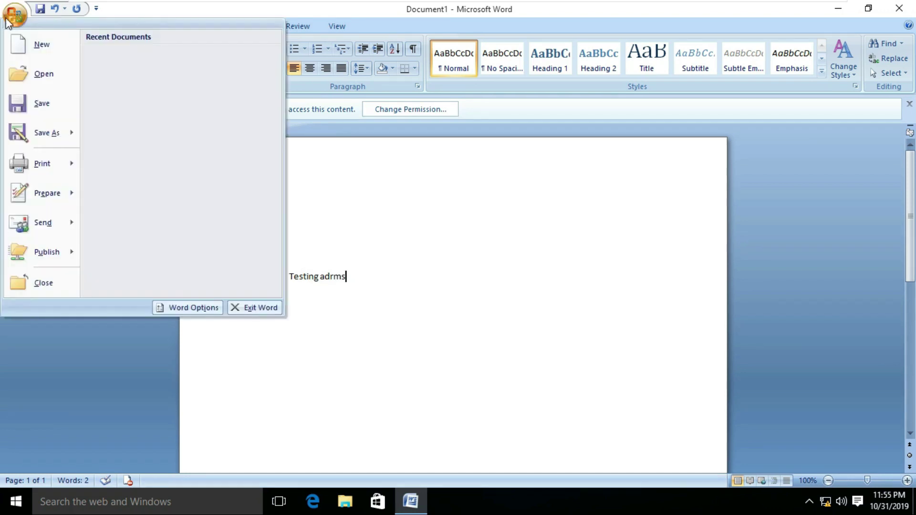
mouse_move(60, 132)
click(151, 75)
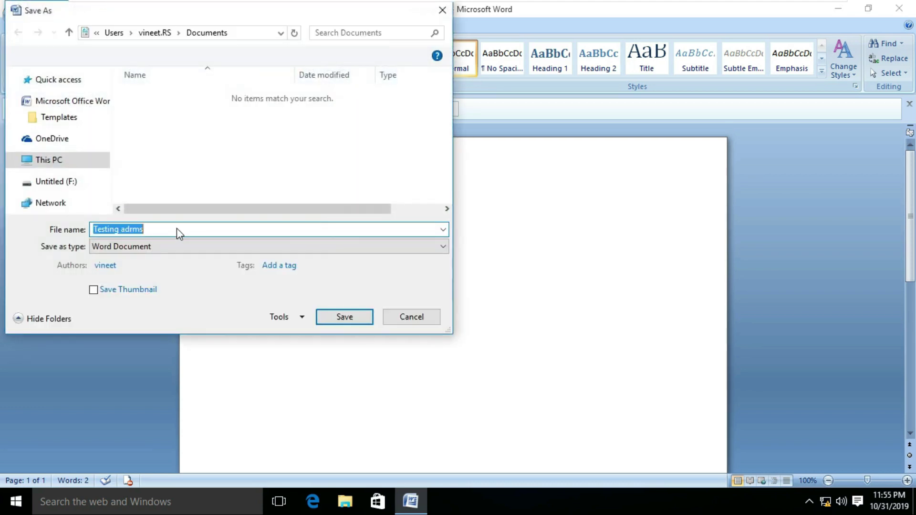
text(\server)
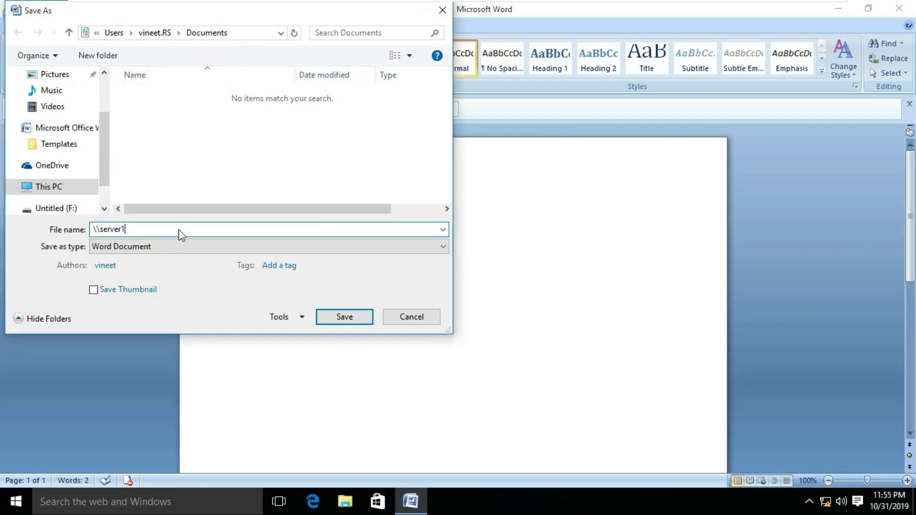
text(1)
key(Return)
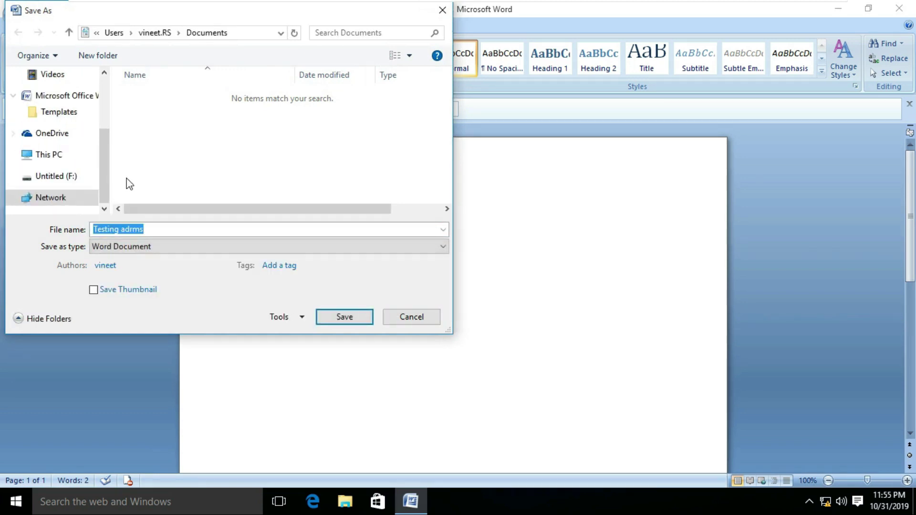
double_click(172, 129)
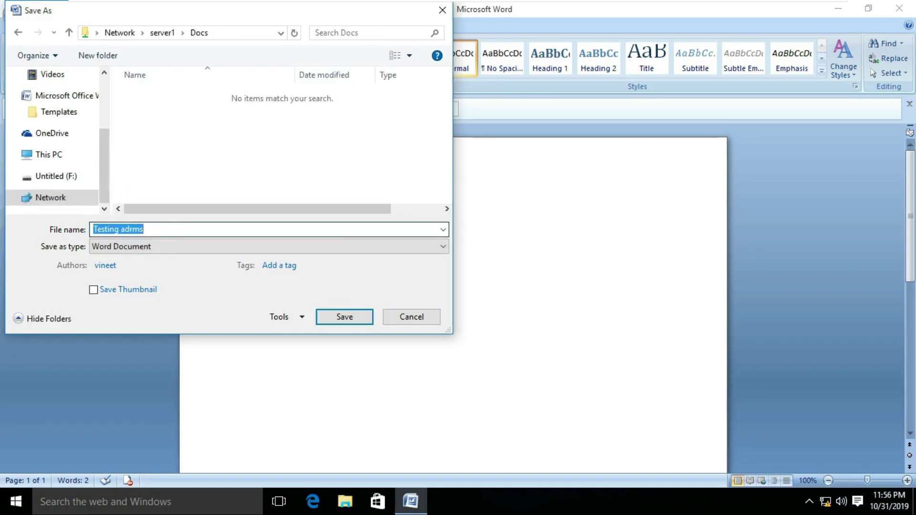
text(Vineet)
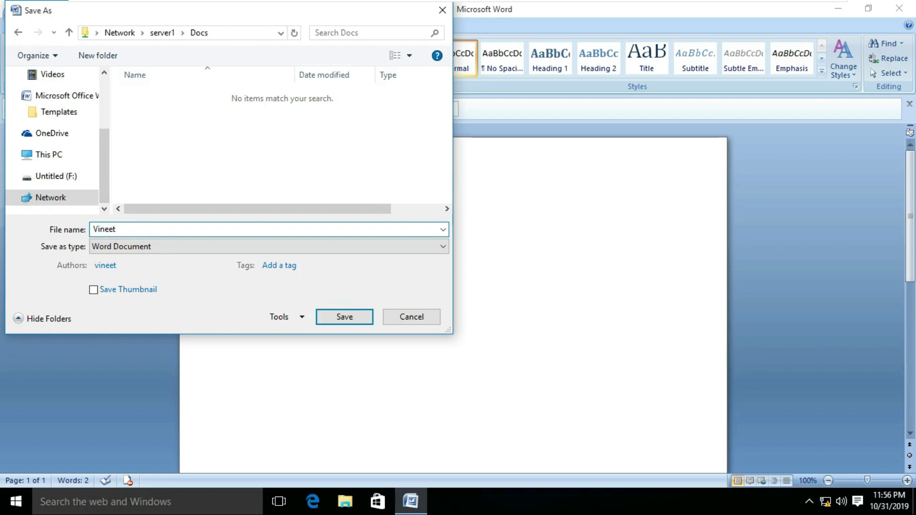
text(_Docs)
click(367, 316)
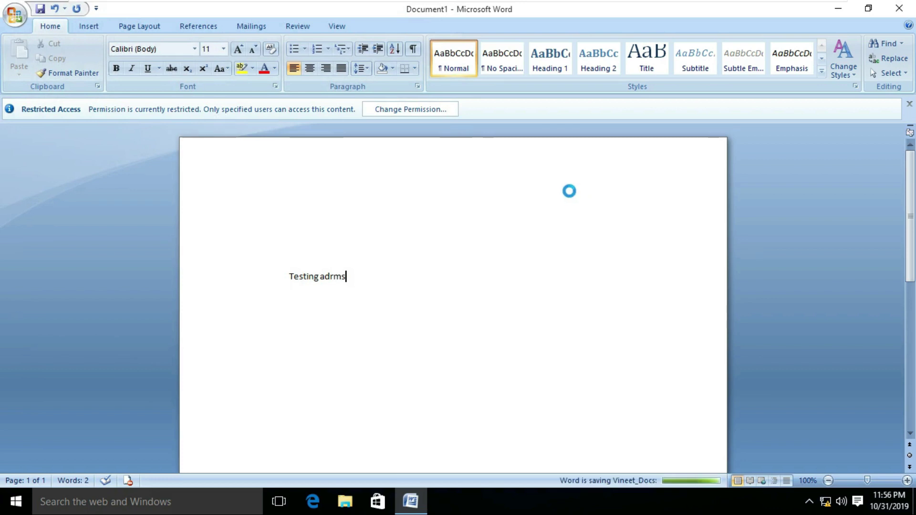
- Close Word and sign out of Windows from the power-user menu
click(908, 8)
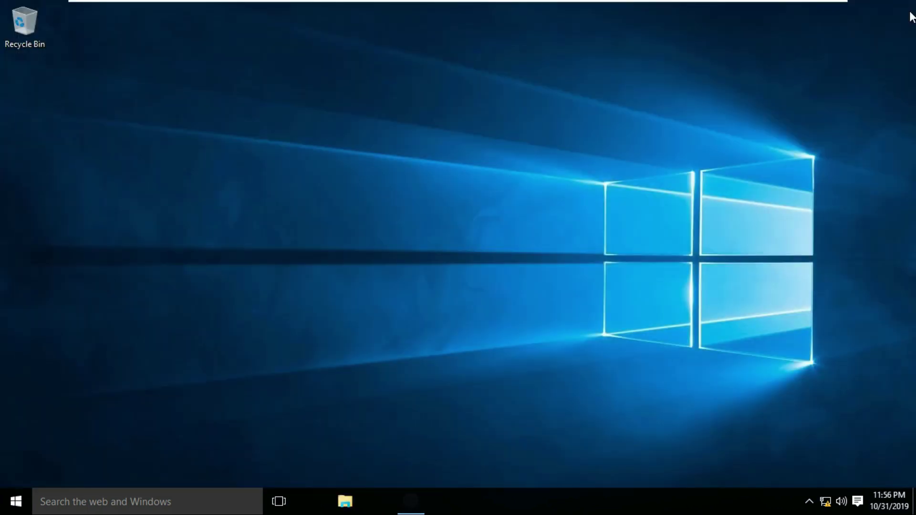
right_click(15, 501)
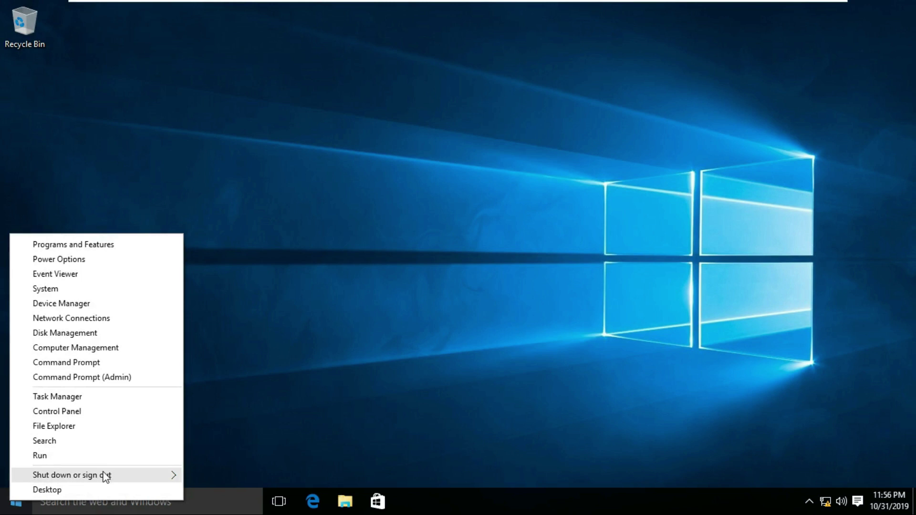
mouse_move(125, 477)
click(242, 430)
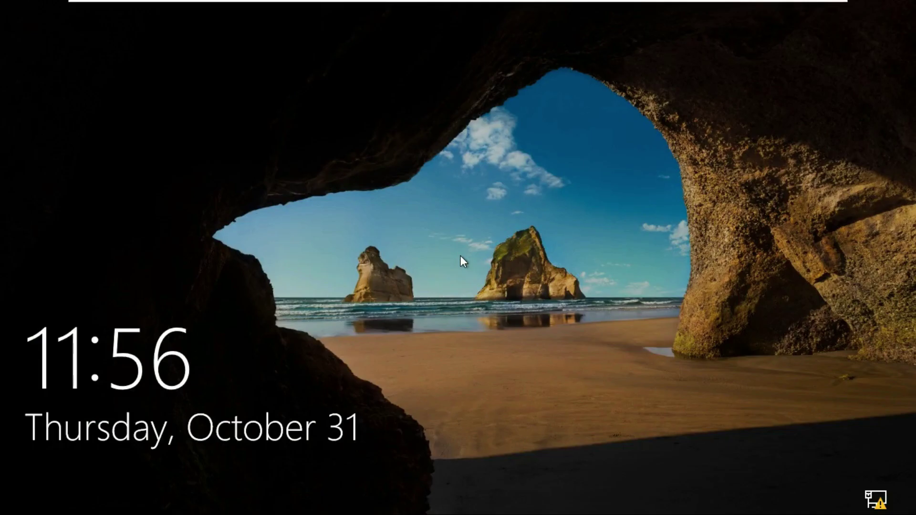
- Sign in as a different domain user with that account's user name and password
click(461, 259)
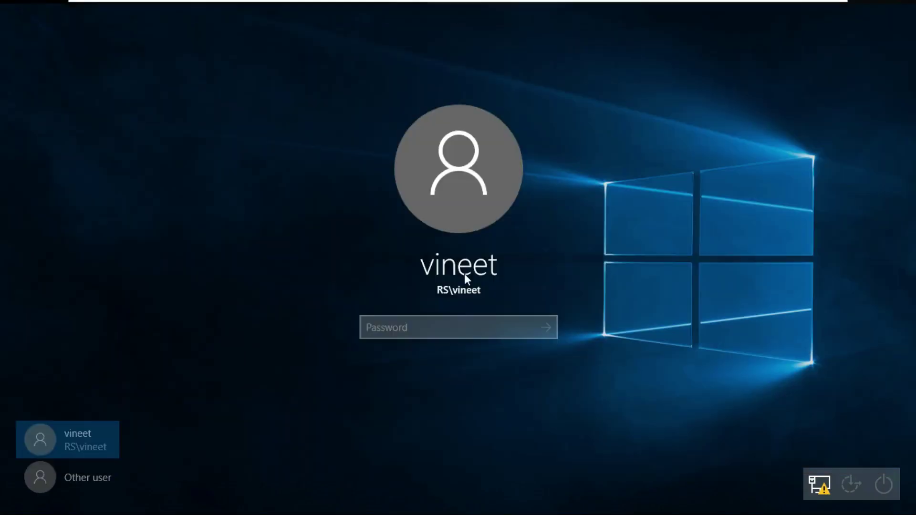
click(109, 477)
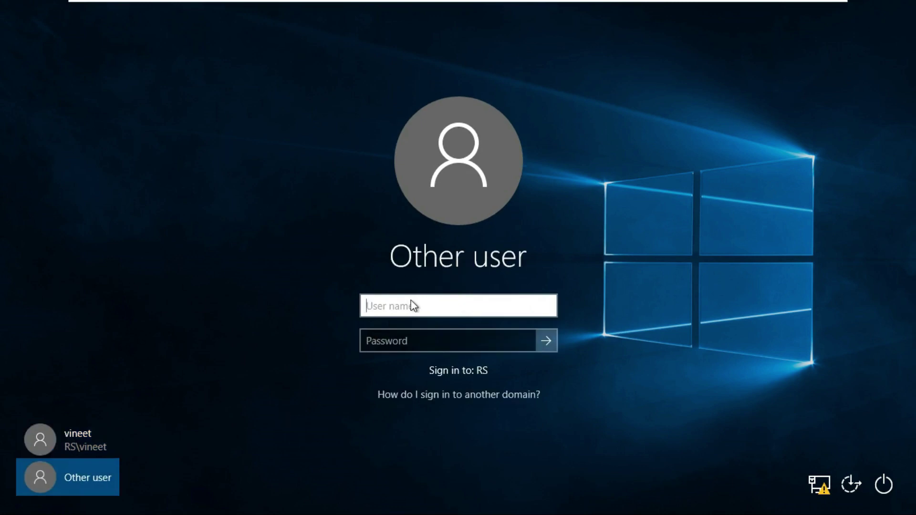
text(sam)
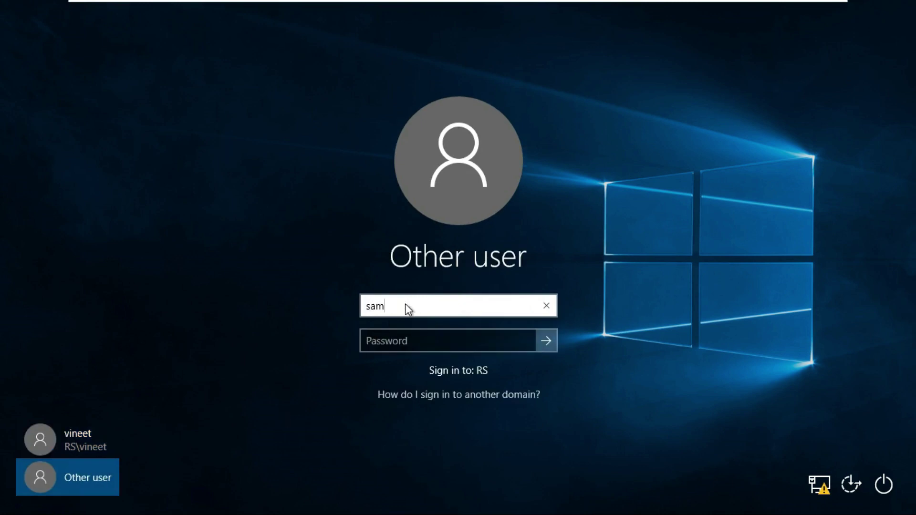
key(Tab)
text(•••••••)
key(Return)
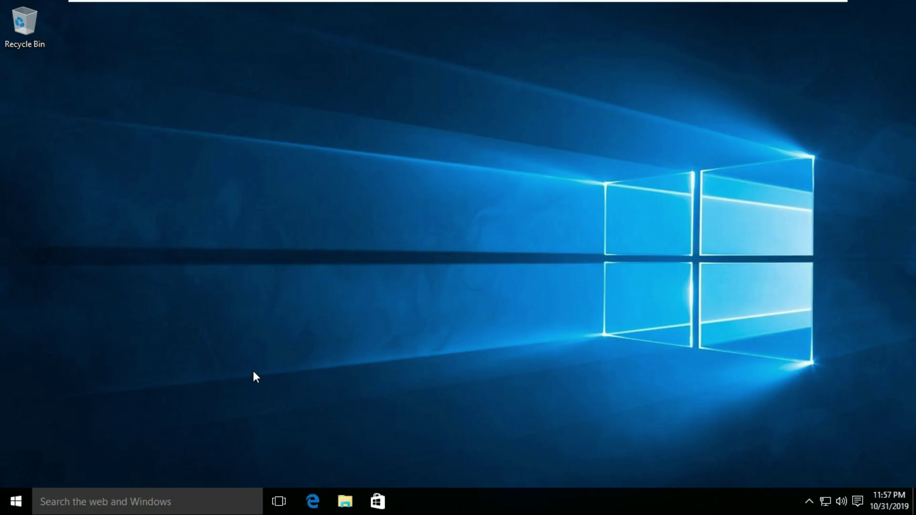
- Enter the server path \\172.16.0.1 in the Run box
key(super+r)
text(\\1)
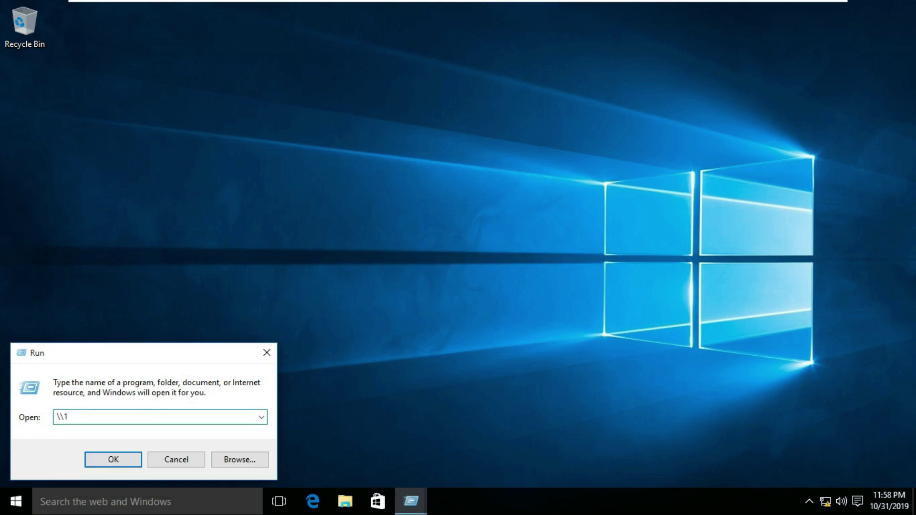
text(72.16.0.1)
- Open the Docs share on \\172.16.0.1 and open Vineet_Docs in Word, confirming the user name
key(Return)
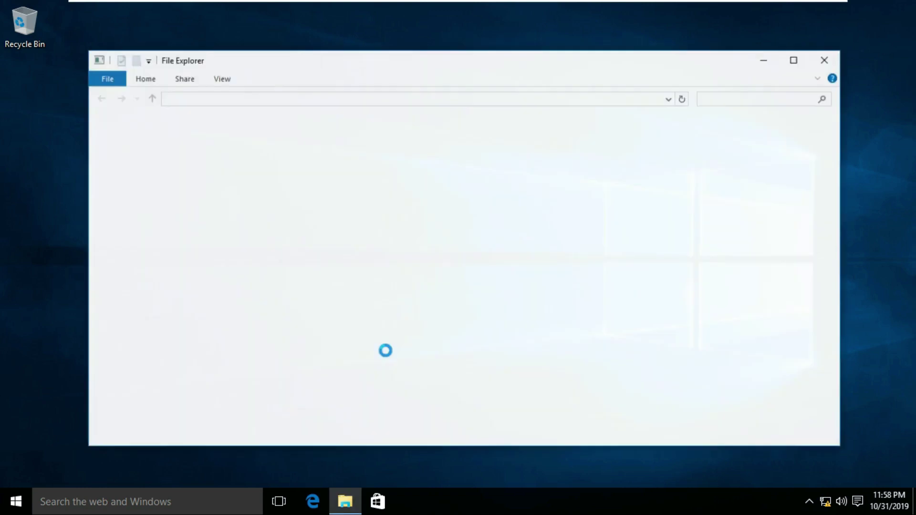
click(417, 137)
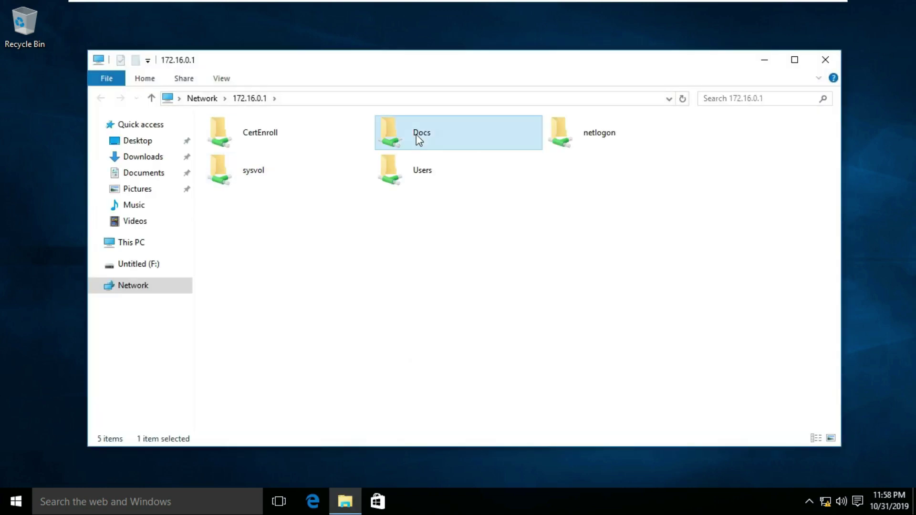
double_click(453, 138)
right_click(245, 141)
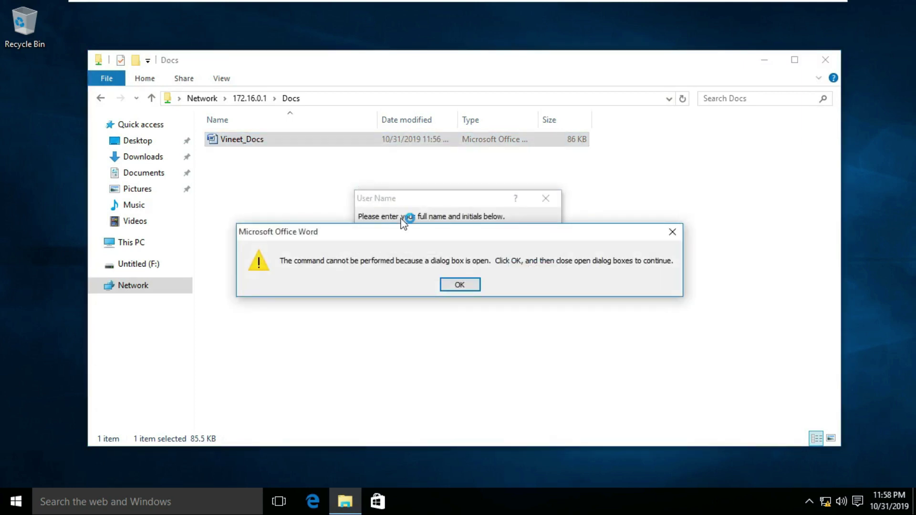
click(451, 284)
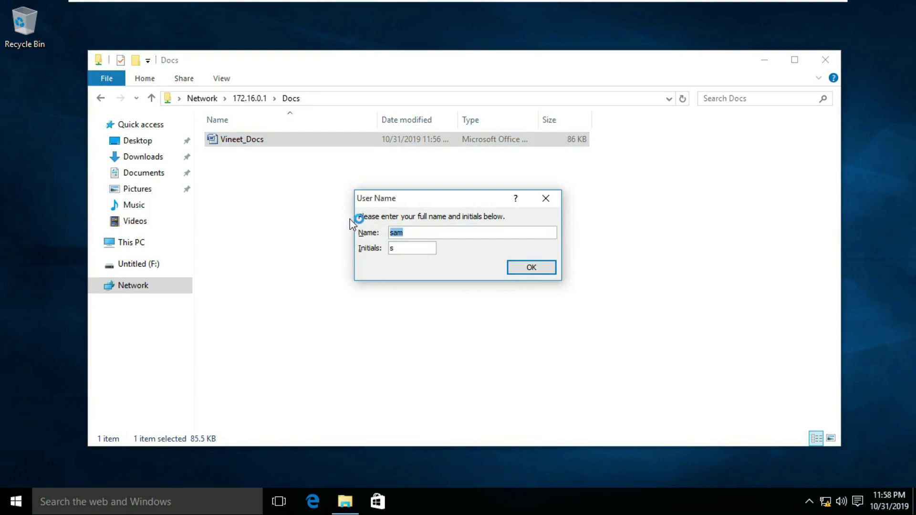
click(534, 268)
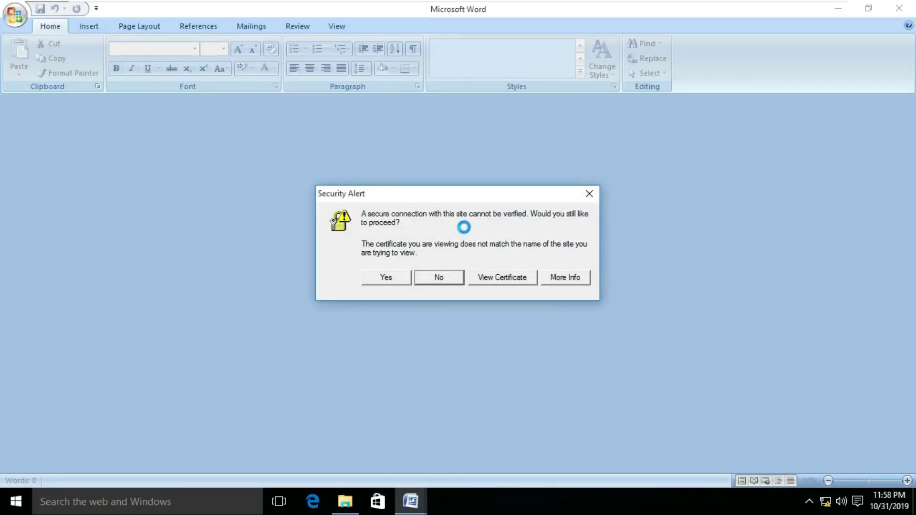
- Accept the certificate alert, enter the account's credentials, and allow Word to download document permissions
click(375, 276)
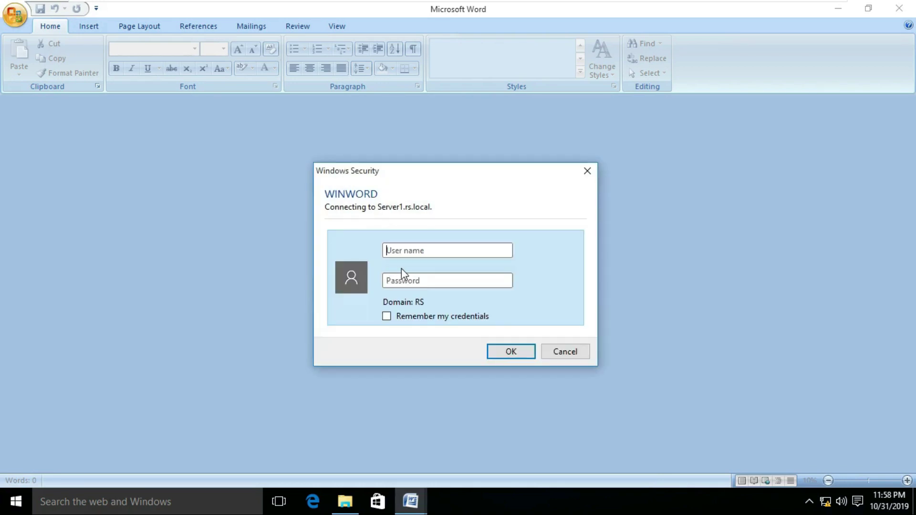
text(sam)
key(Tab)
text(••••••••)
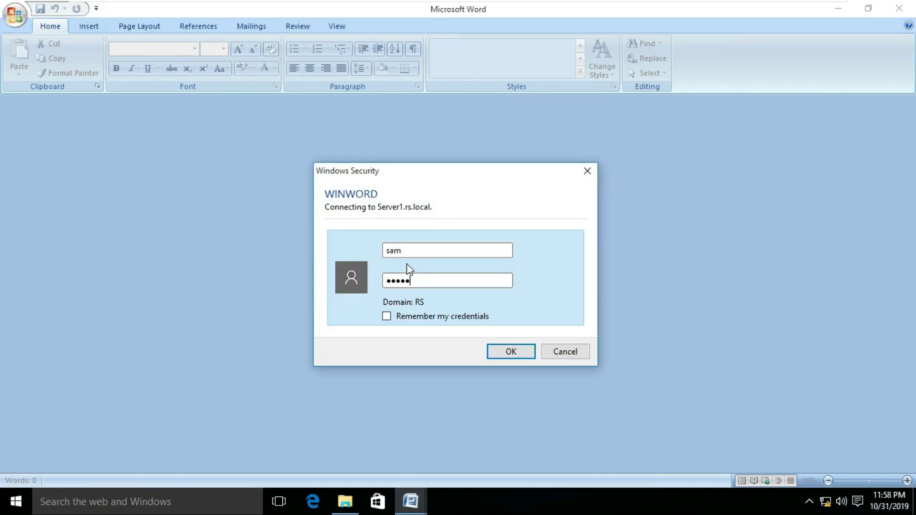
key(Return)
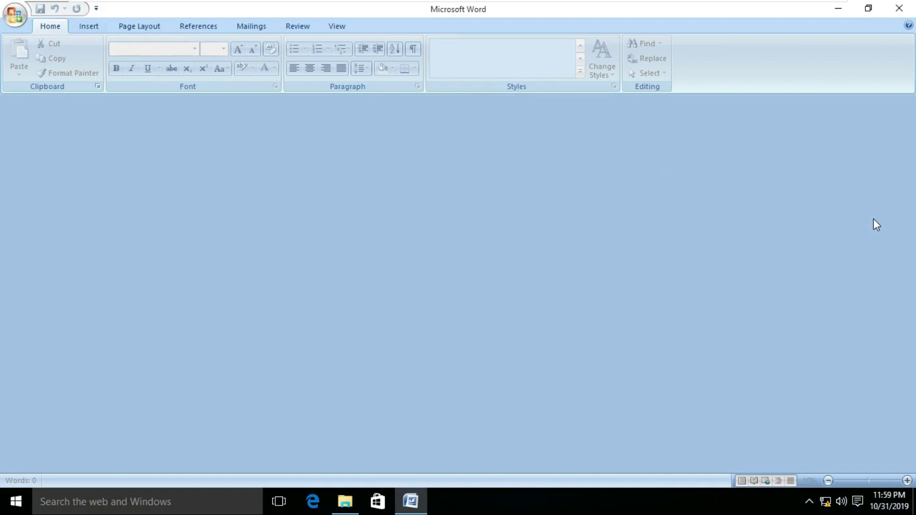
click(433, 288)
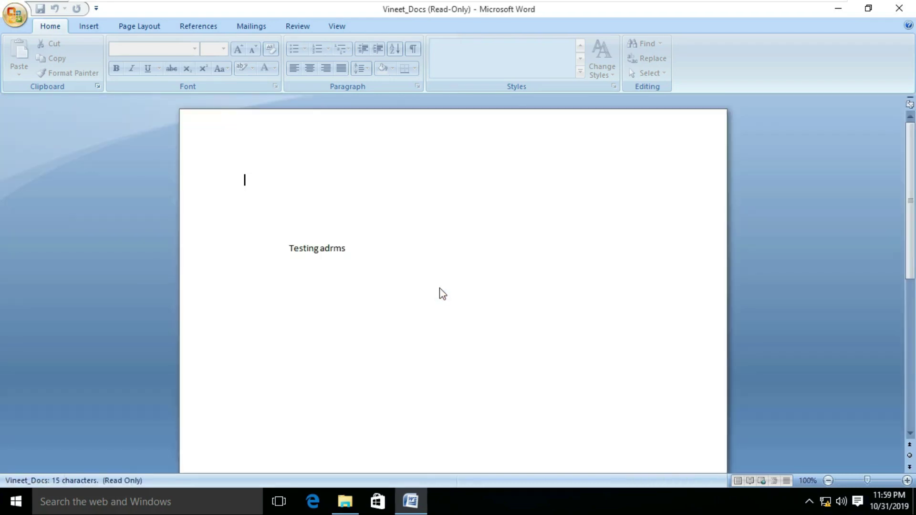
- Review the document's view-only permissions, then close Vineet_Docs
click(406, 111)
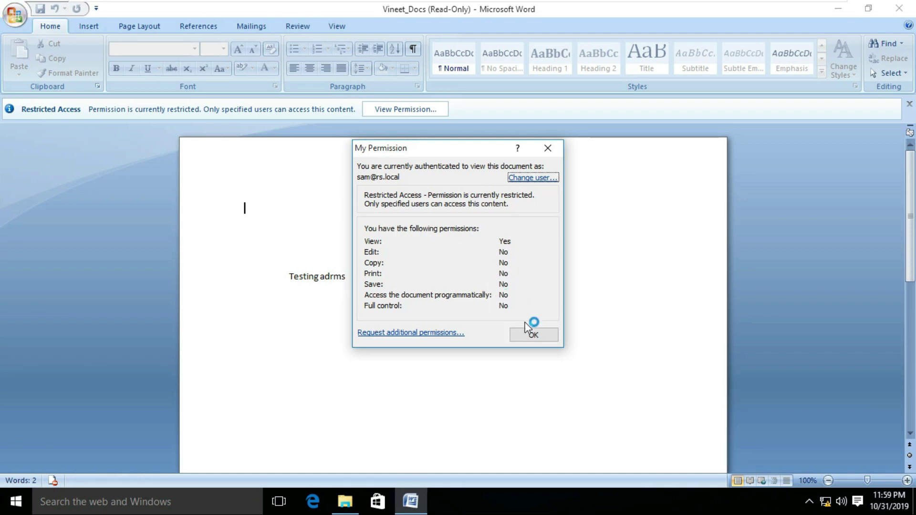
click(535, 336)
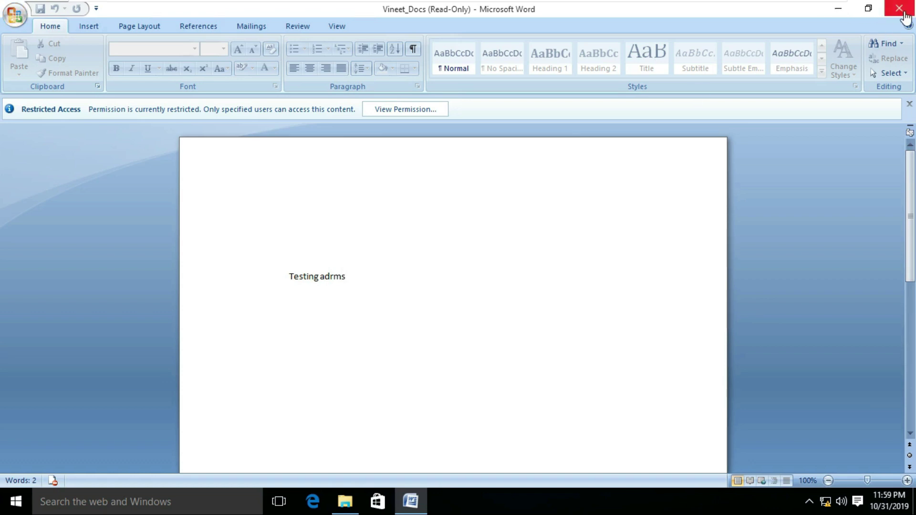
click(903, 13)
- Sign out of the current Windows 10 account from the Start menu
right_click(3, 509)
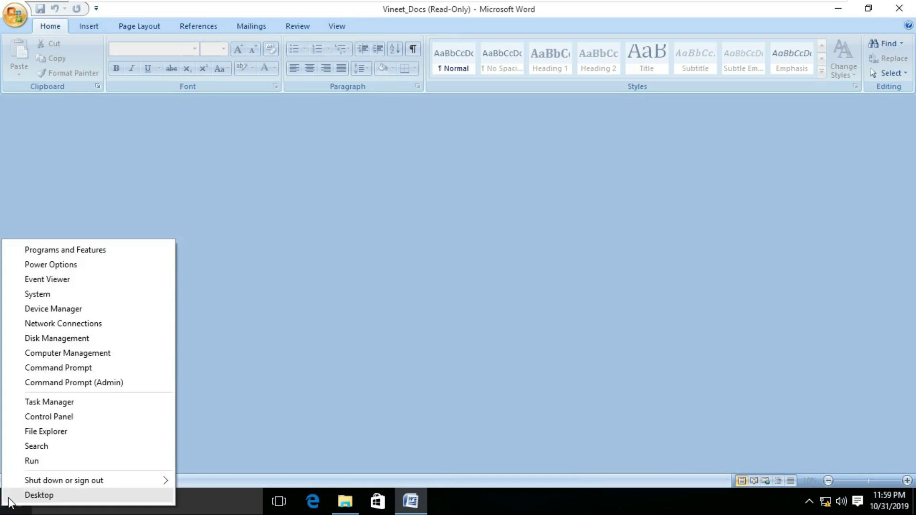
mouse_move(137, 484)
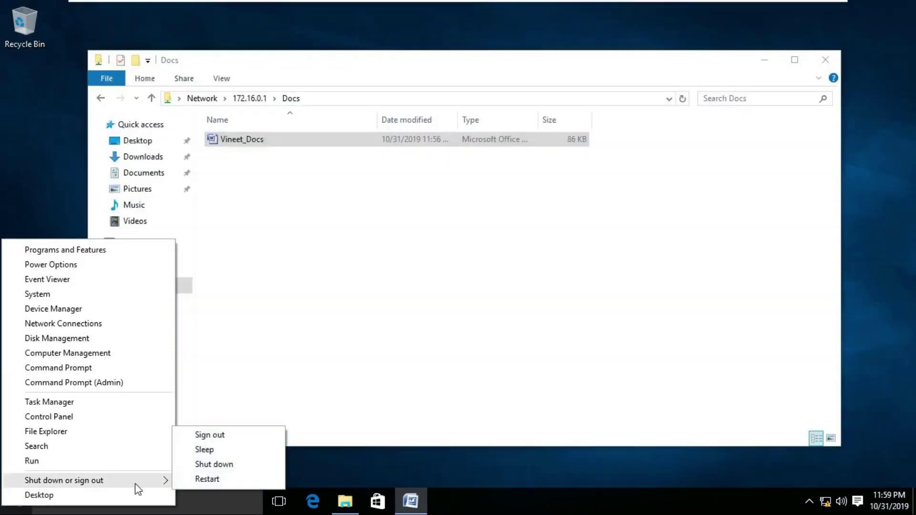
click(238, 435)
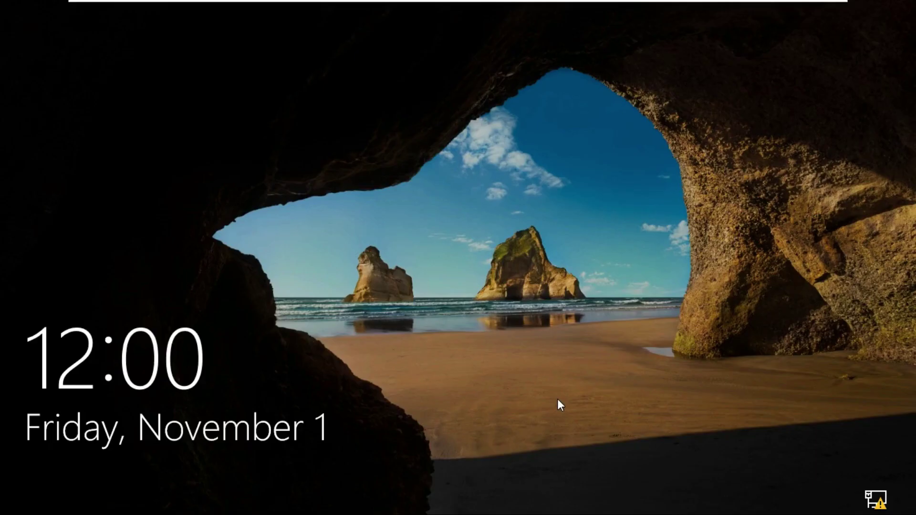
- Sign in to Windows as a different domain user with that account's password
click(564, 249)
click(99, 474)
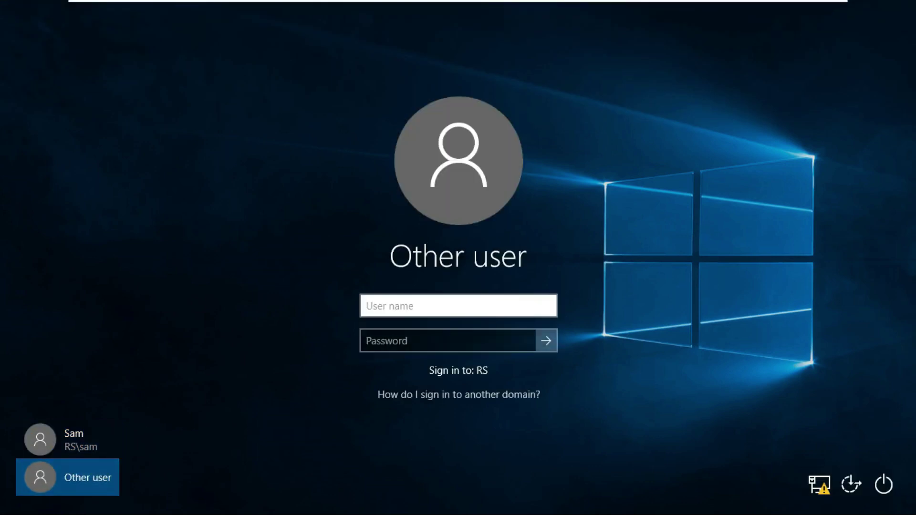
text(radmin)
key(Tab)
text(p)
key(Return)
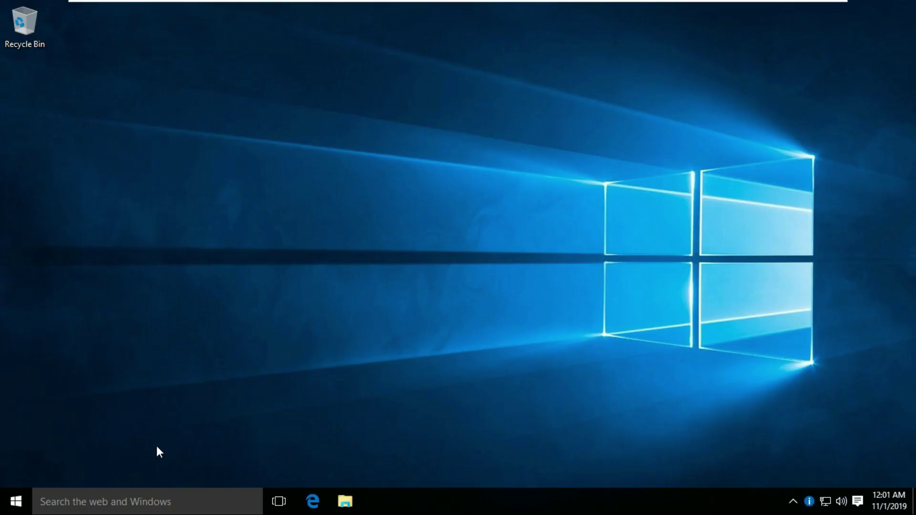
- Browse to \\172.16.0.1 through Run and open the Docs share
right_click(16, 504)
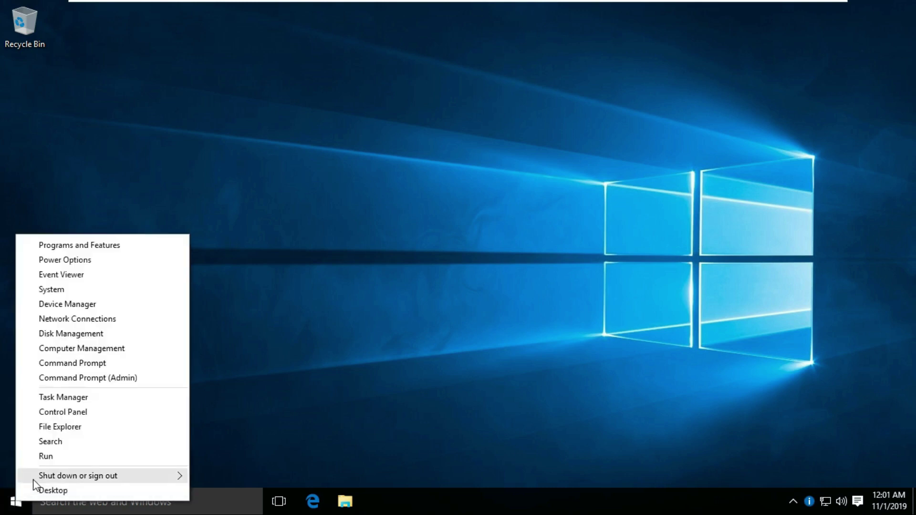
click(56, 457)
text(\\)
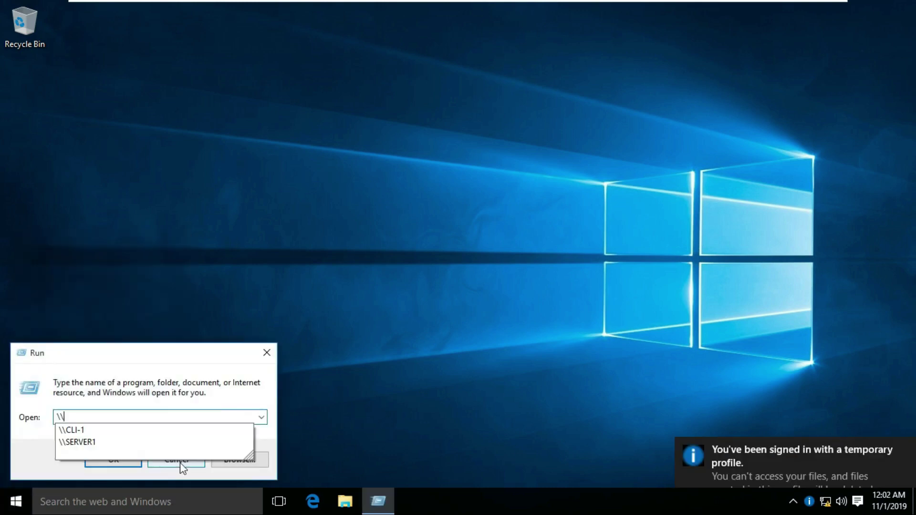
text(172.16)
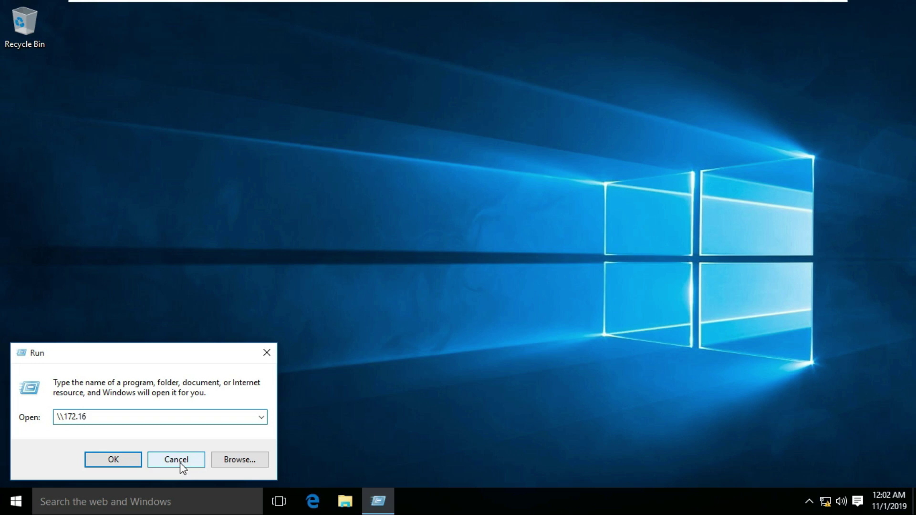
click(181, 463)
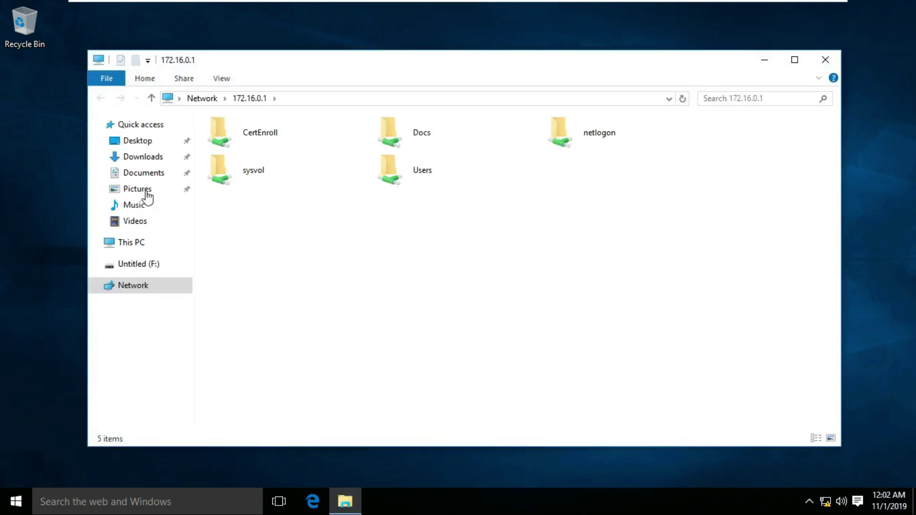
click(442, 146)
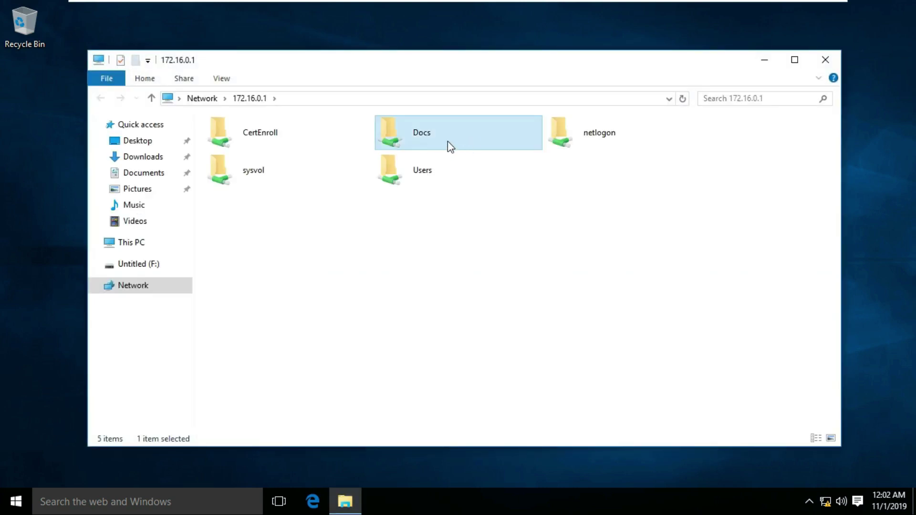
double_click(418, 132)
- Open Vineet_Docs in Word, accepting the open-dialog warning and user name prompt
right_click(248, 139)
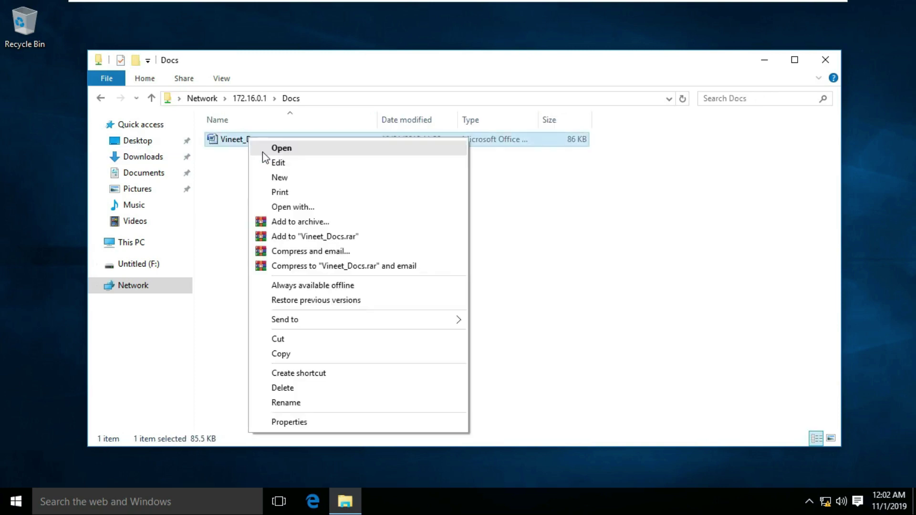
click(294, 148)
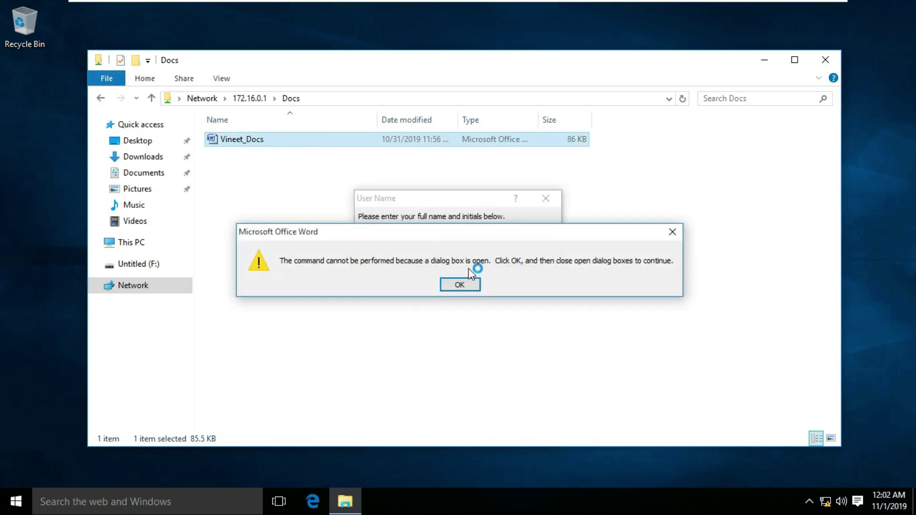
click(470, 284)
click(533, 275)
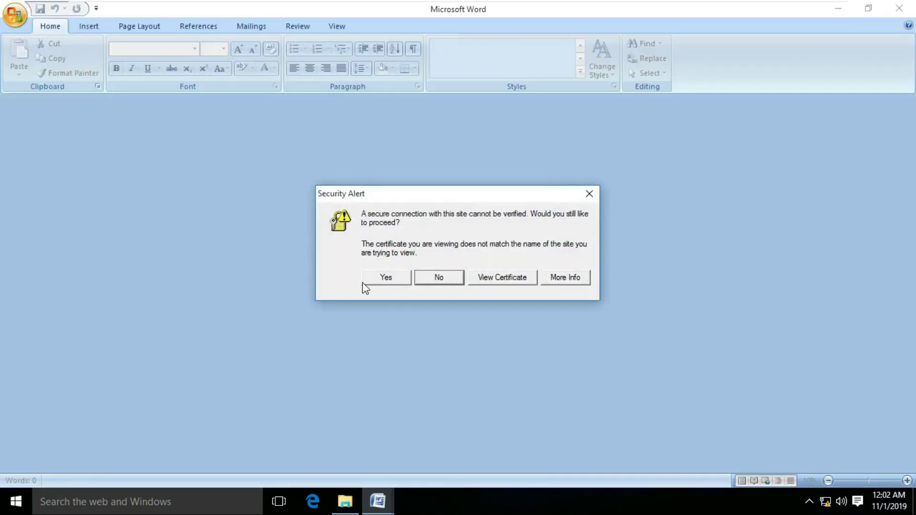
- Accept the certificate alert, enter the account credentials, and let Word download Vineet_Docs permissions
click(366, 279)
text(radmin)
key(Tab)
text(••••)
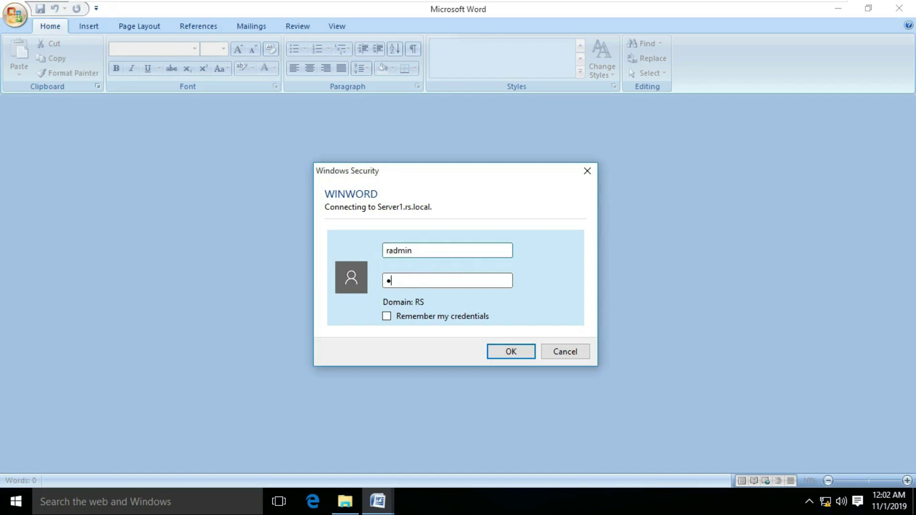
text(••••)
key(Return)
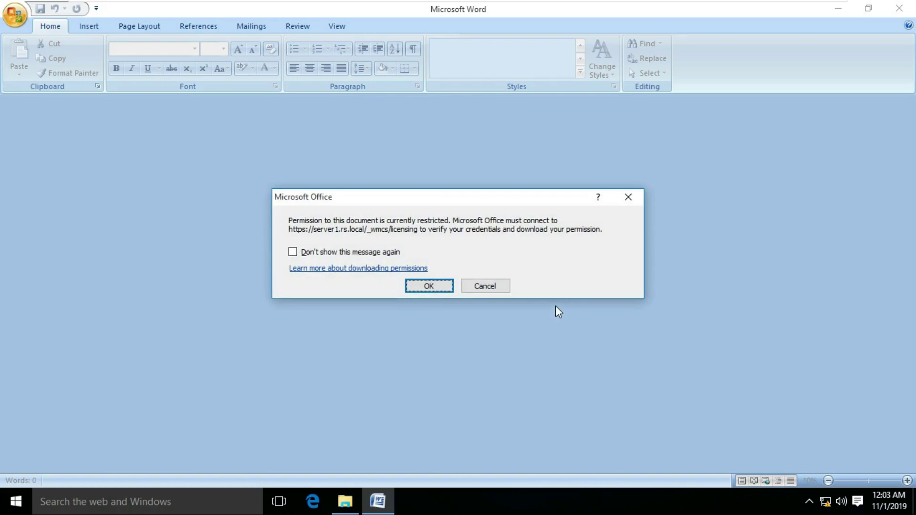
key(Return)
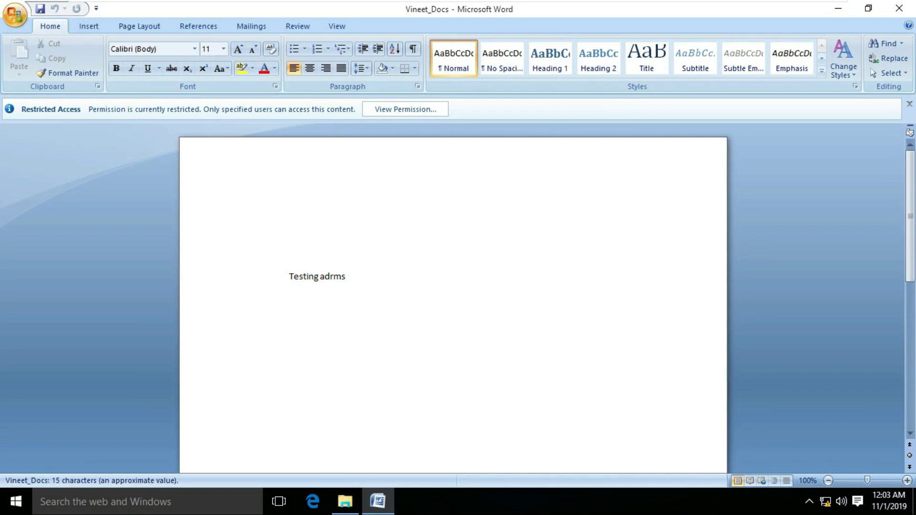
triple_click(329, 277)
right_click(328, 275)
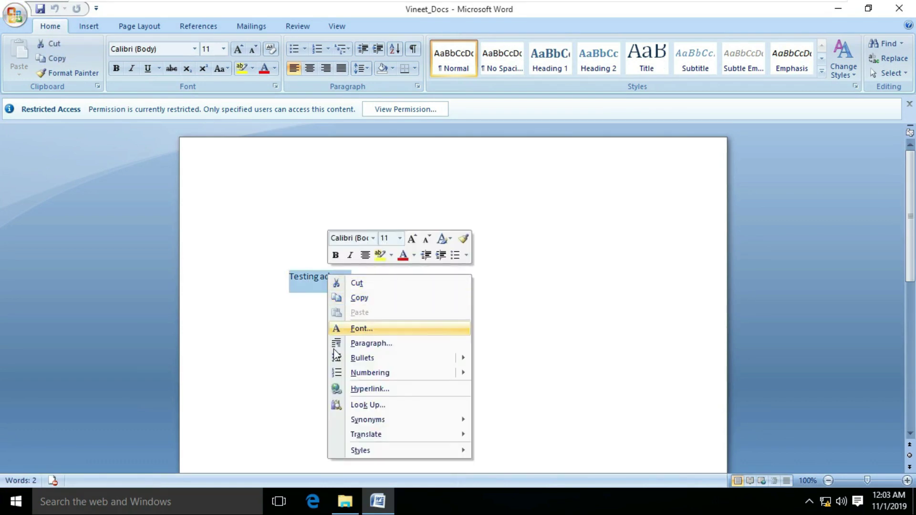
click(564, 187)
click(405, 109)
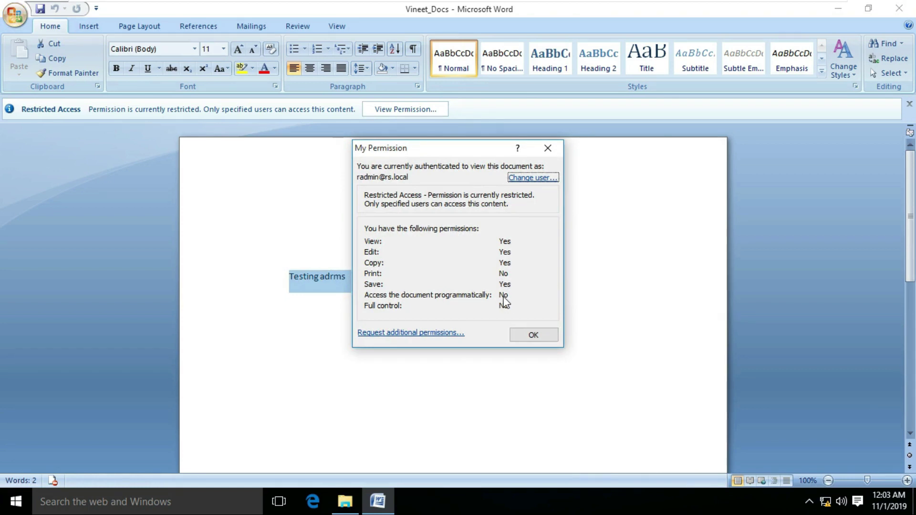
click(543, 341)
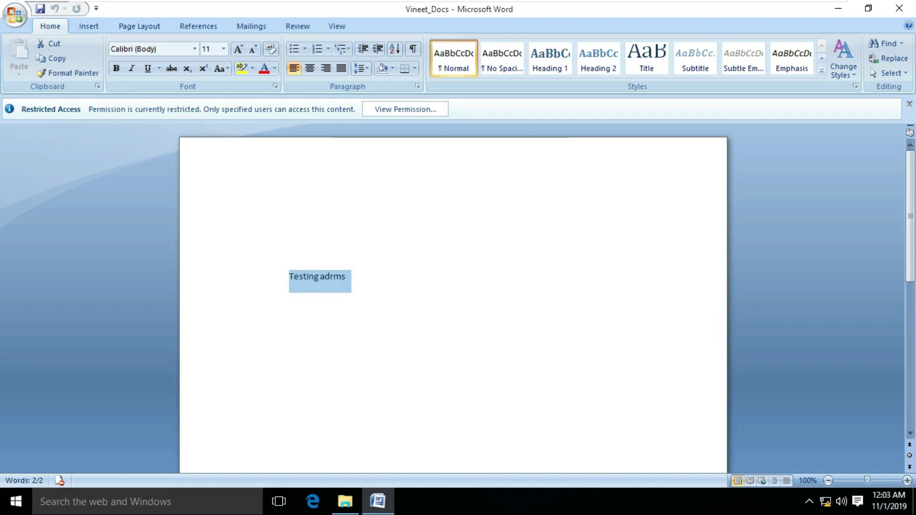